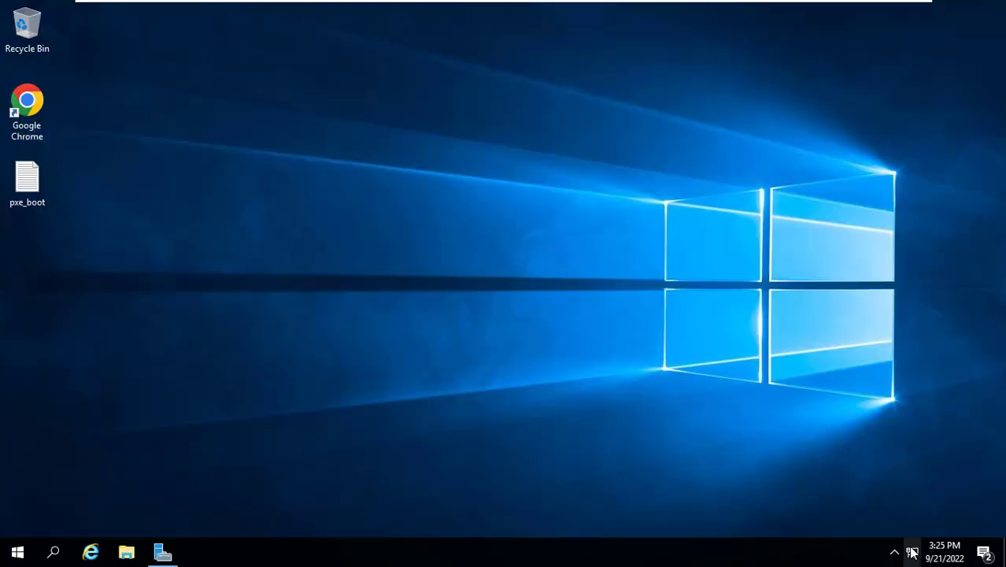
Step: Open the Ethernet0 connection's properties from Network and Sharing Center
right_click(911, 551)
click(899, 537)
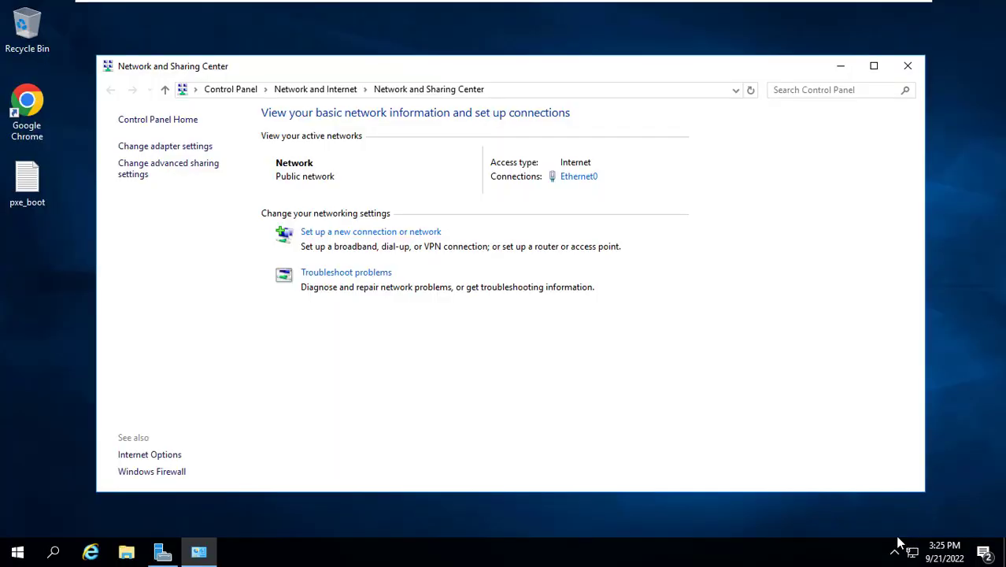
click(577, 178)
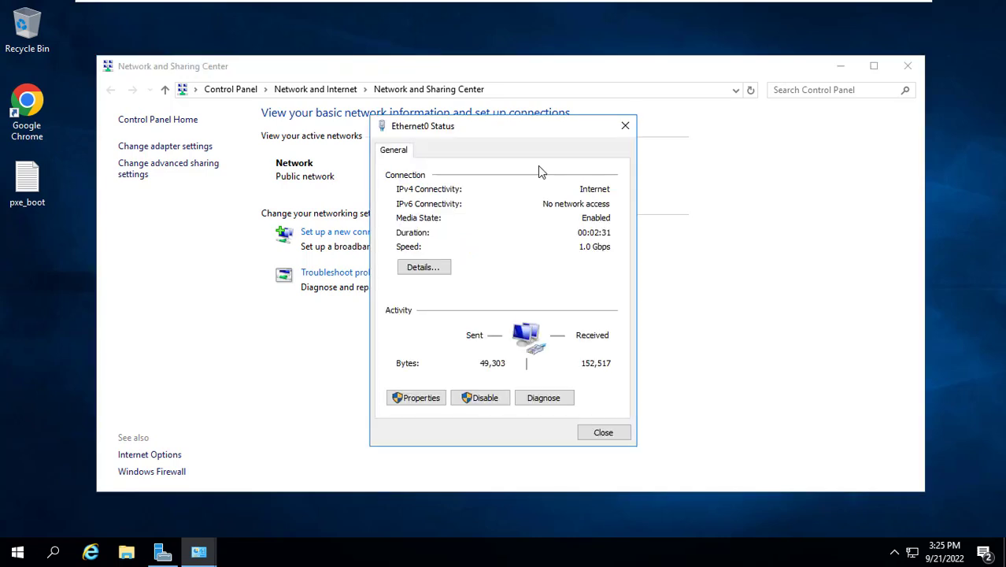
drag(496, 131, 467, 116)
click(150, 375)
Step: Give IPv4 static IP 192.168.1.113, mask 255.255.255.0, gateway 192.168.1.1, DNS 1.1.1.1 and 8.8.8.8
click(494, 267)
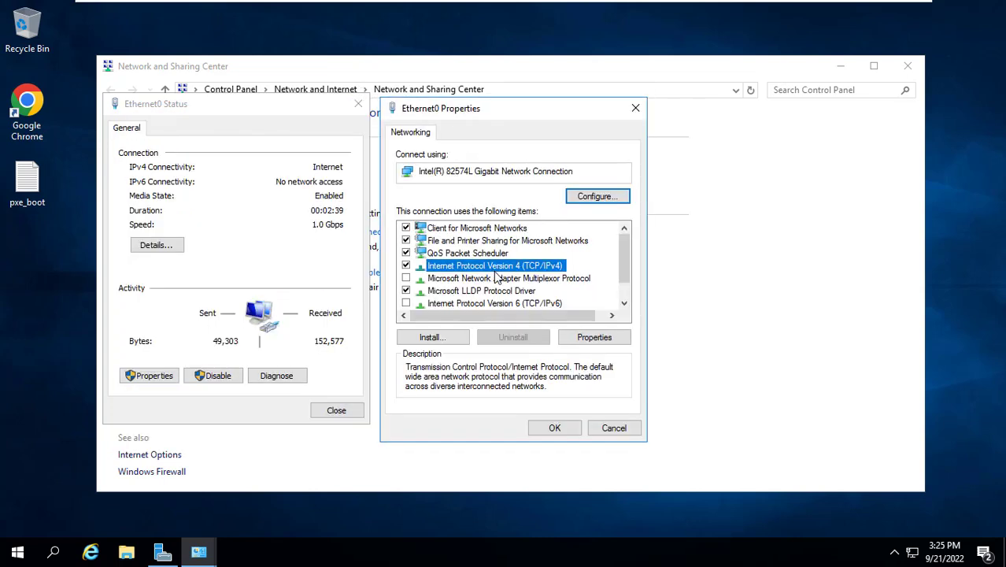
click(595, 337)
drag(537, 169, 784, 109)
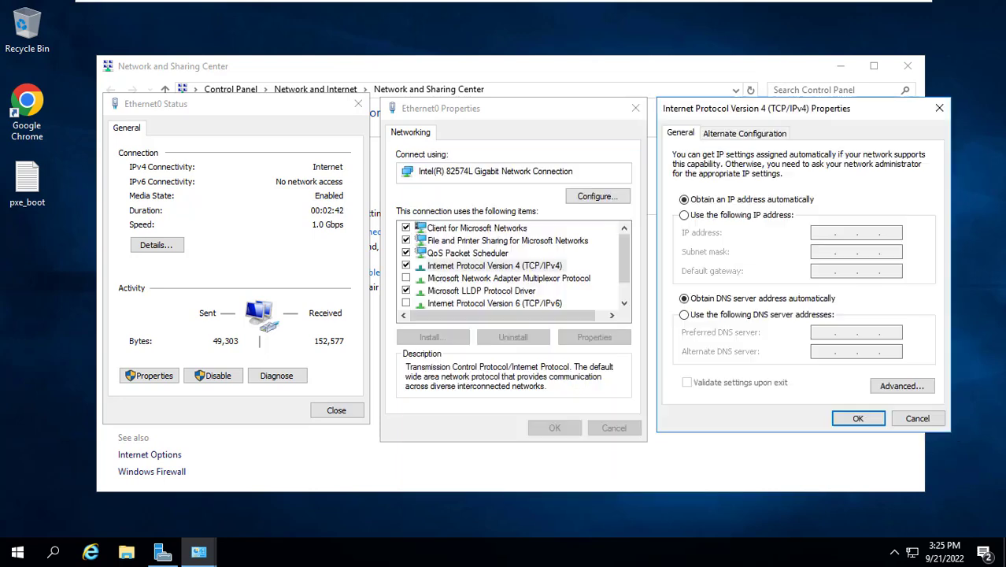
click(751, 219)
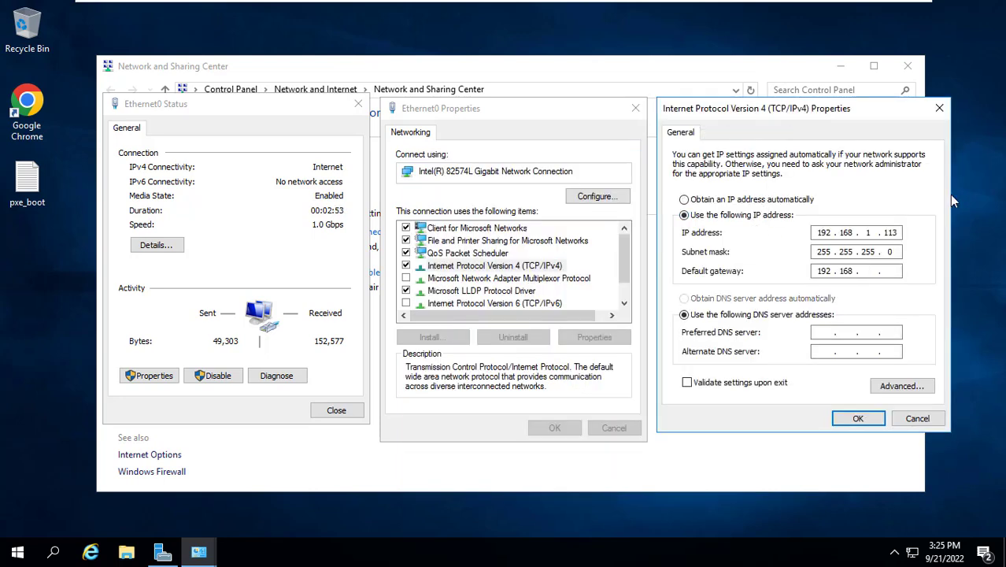
text(192.168.1.1)
key(Tab)
key(Tab)
text(1.1.1.1)
key(Tab)
text(8.8.8)
click(861, 421)
click(562, 428)
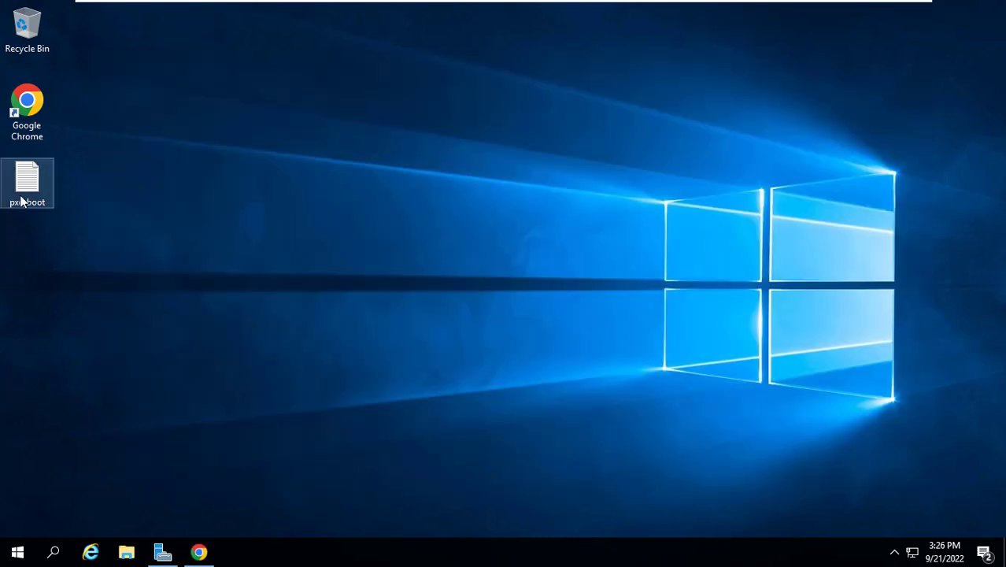
Step: Copy the CCBoot URL from the pxe_boot notes and load it in Chrome
double_click(22, 202)
scroll(291, 276, down, 3)
drag(294, 237, 67, 237)
key(ctrl+c)
key(alt+Tab)
key(ctrl+v)
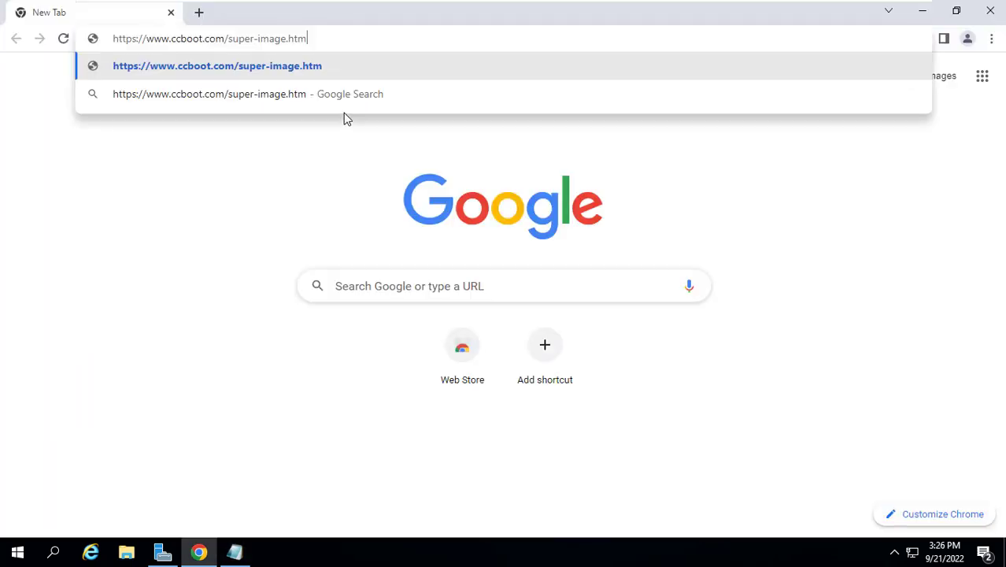
key(Return)
Step: Select the Windows 10 Build 1809 Pro entry and its first magnet link on the page
drag(365, 275, 644, 278)
scroll(590, 296, down, 2)
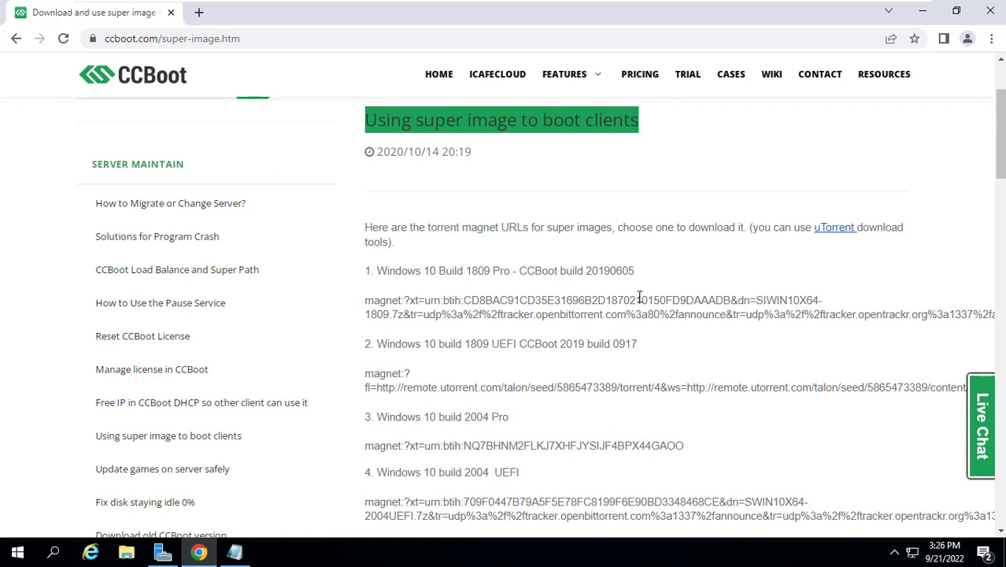
drag(366, 271, 642, 277)
drag(366, 301, 375, 332)
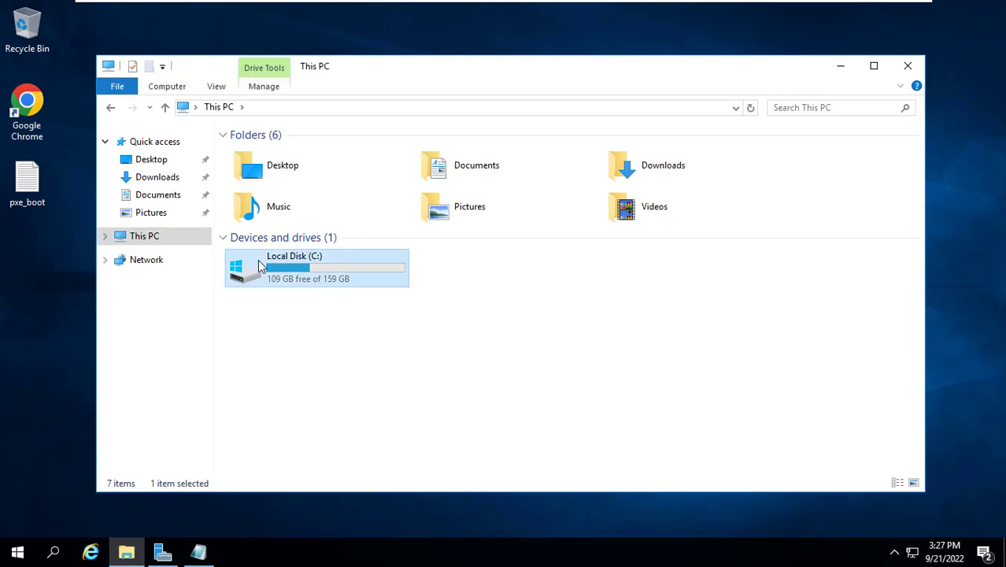
Step: Check the properties of the 13.7 GB SIWIN10X64-1809 VHD in C:\Vdisk, then close Explorer
double_click(253, 262)
click(260, 216)
double_click(259, 216)
click(278, 158)
right_click(277, 159)
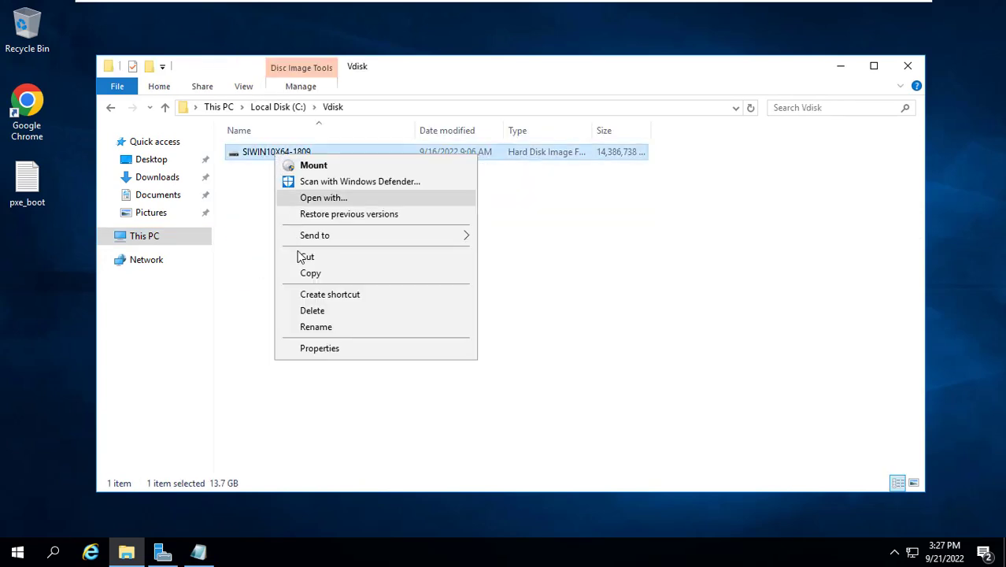
click(306, 346)
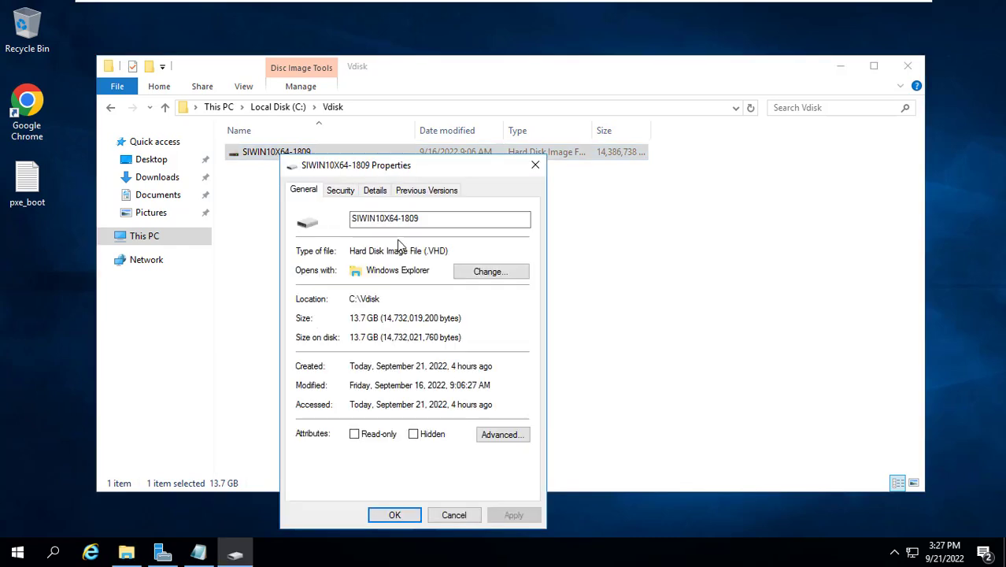
double_click(457, 250)
click(533, 167)
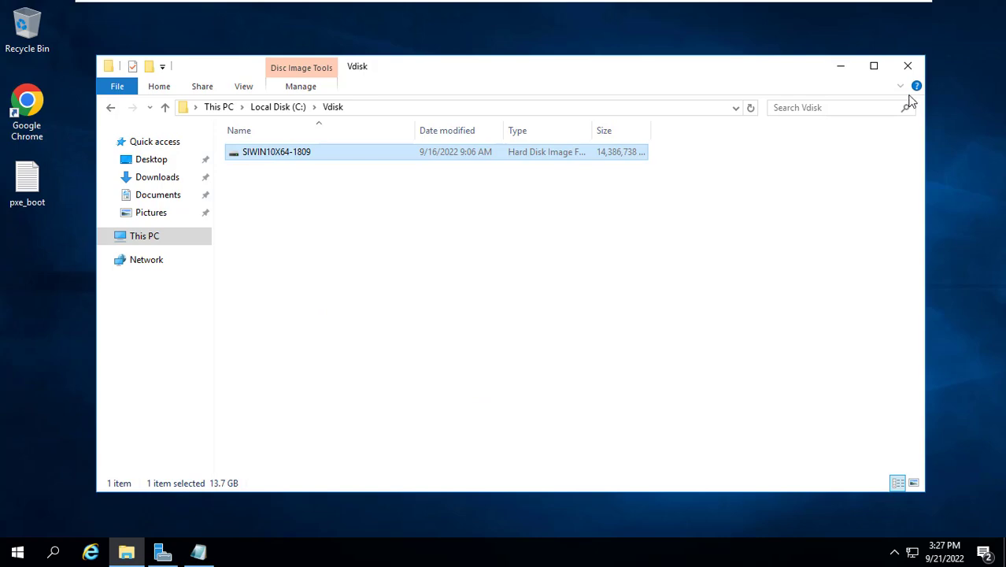
click(906, 68)
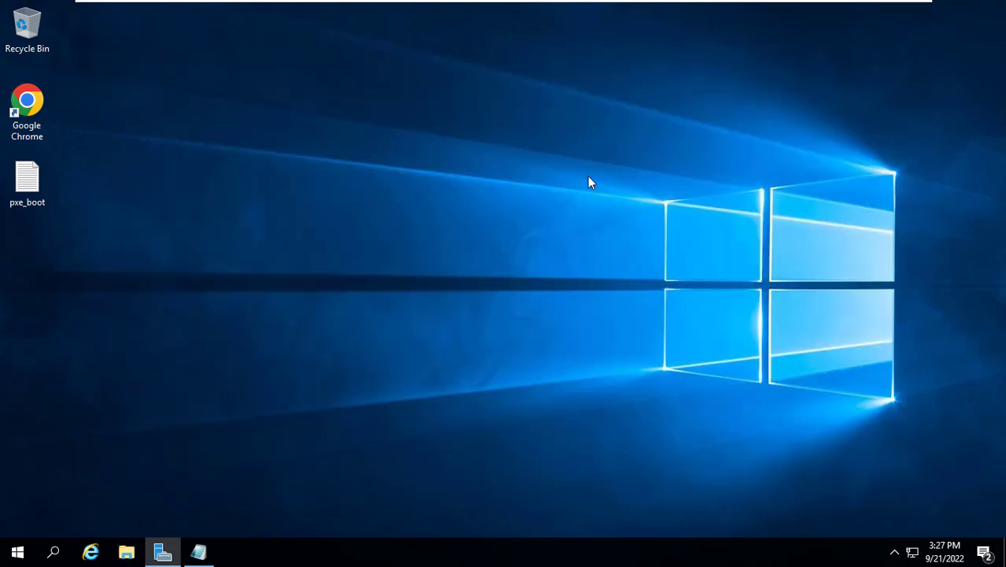
Step: In Add Roles and Features, select the Hyper-V role with its management tools
click(163, 550)
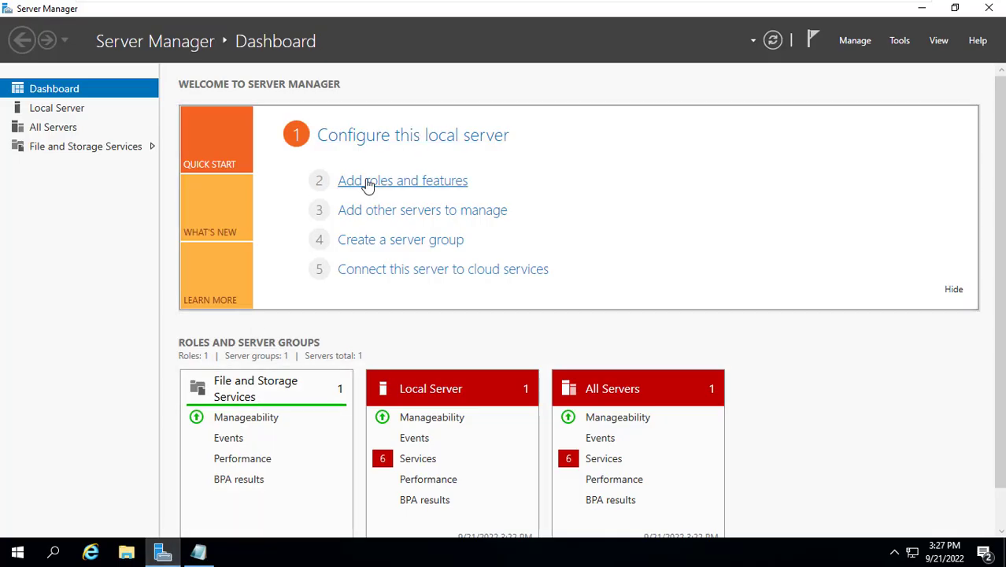
click(400, 182)
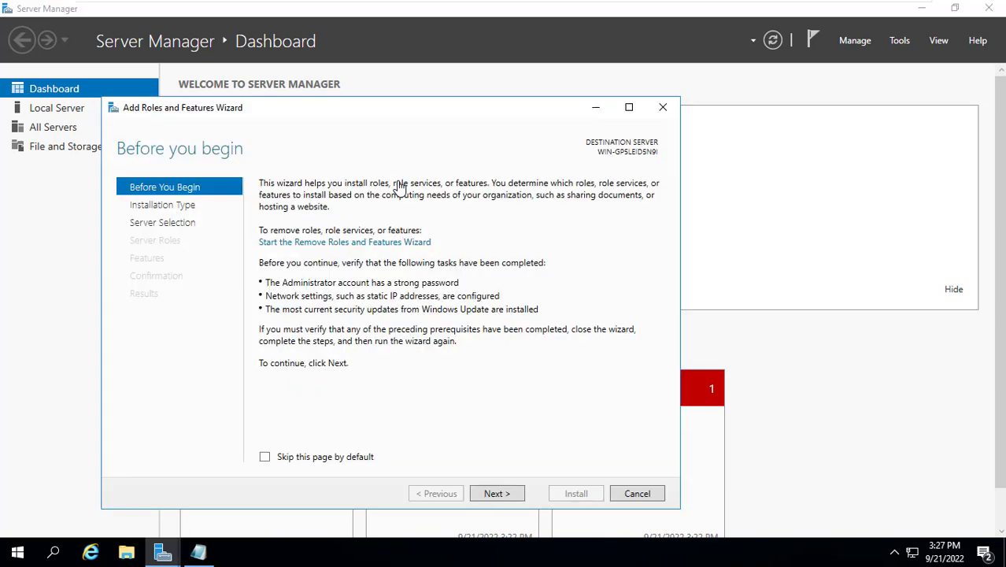
click(491, 494)
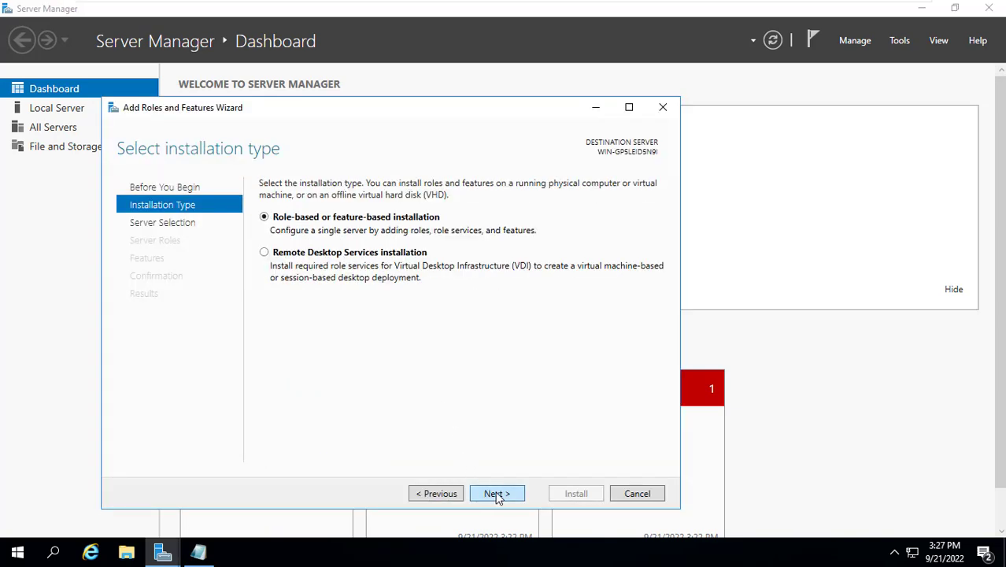
click(496, 494)
click(497, 494)
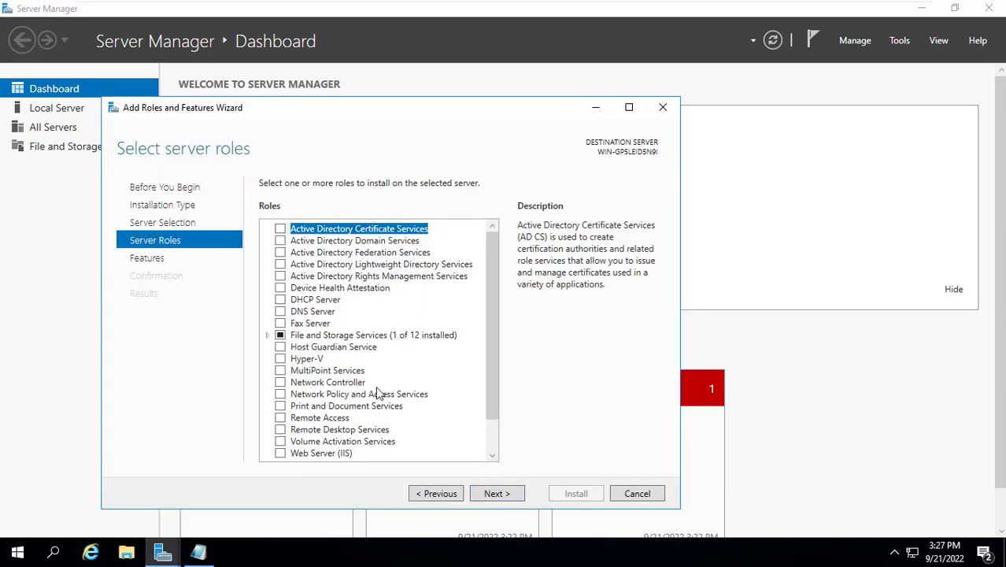
click(312, 359)
click(281, 359)
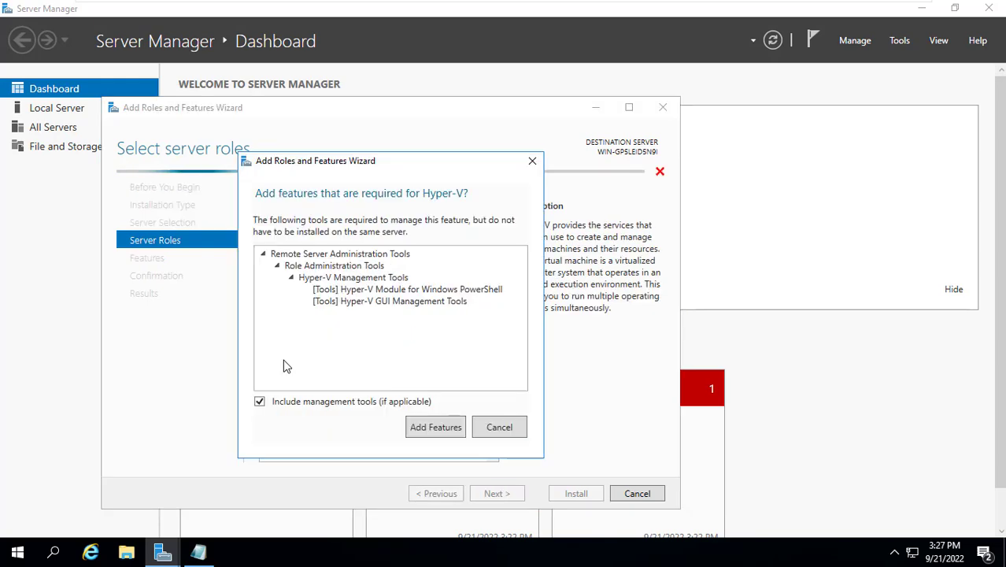
click(429, 428)
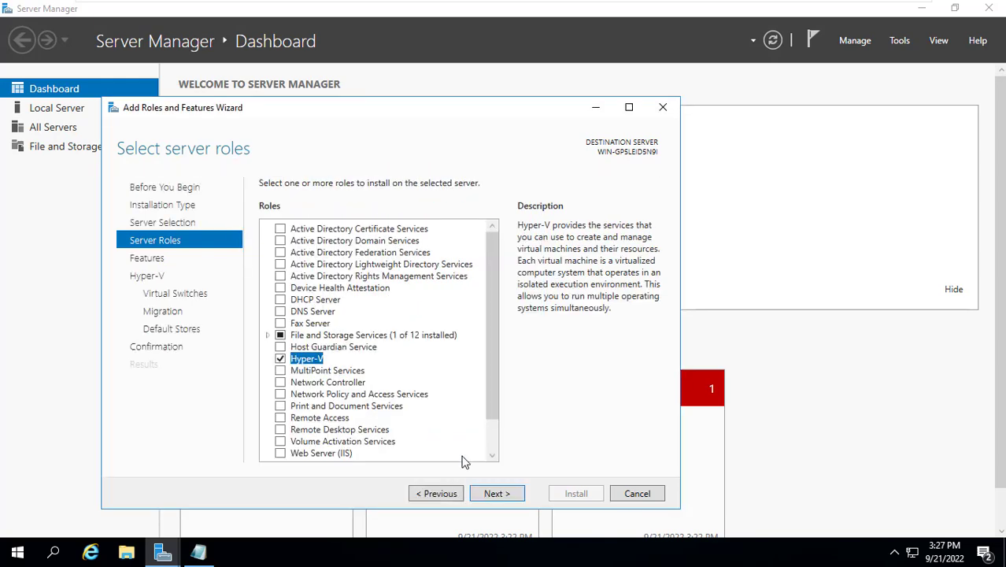
Step: Install Hyper-V without a virtual switch or live migration, then close the wizard
click(501, 494)
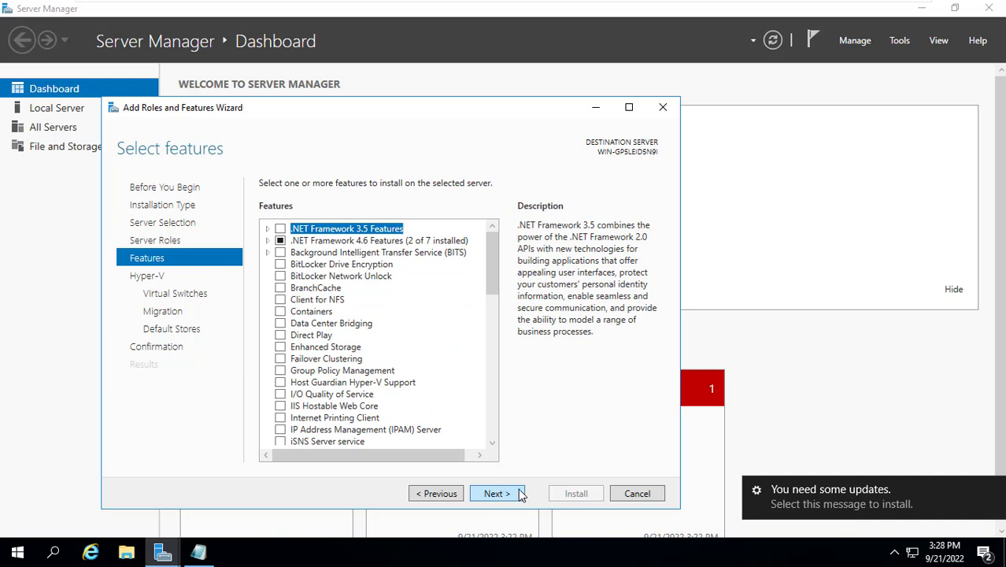
click(495, 495)
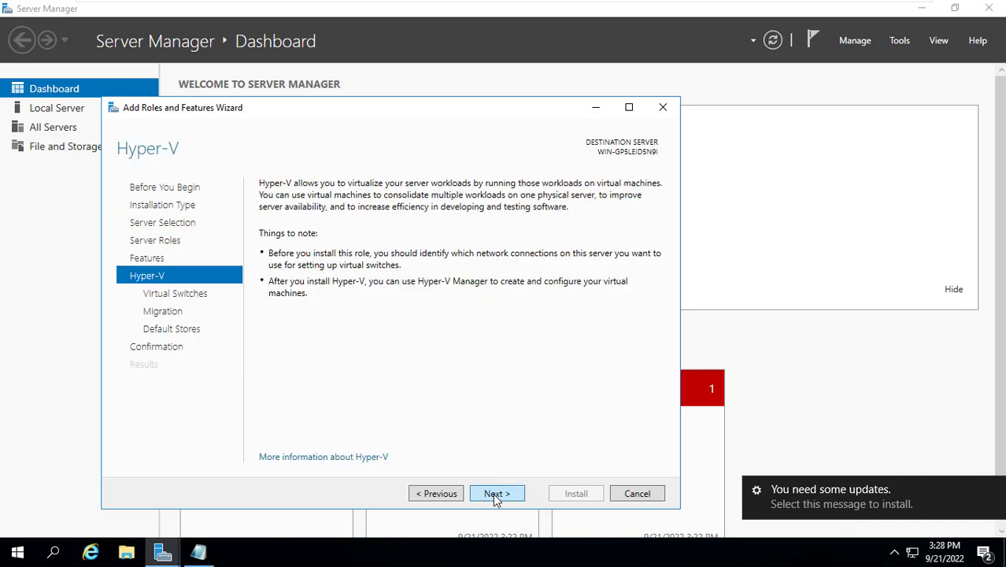
click(495, 495)
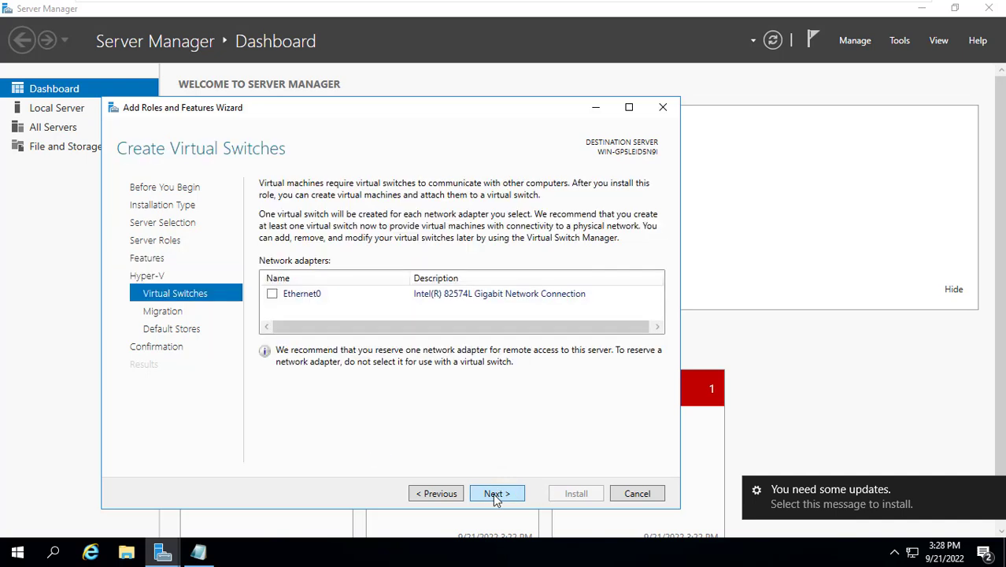
click(499, 496)
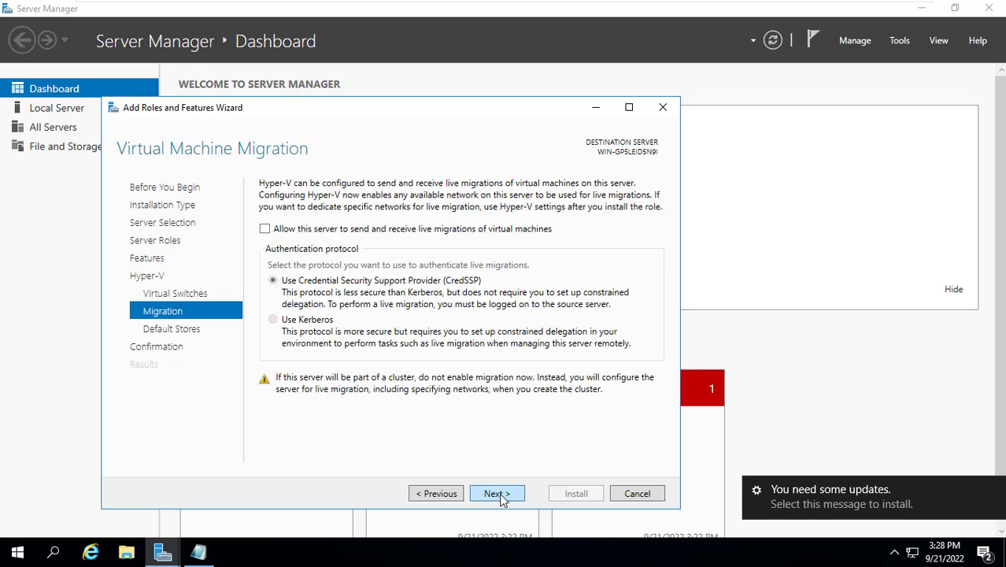
click(499, 496)
click(499, 496)
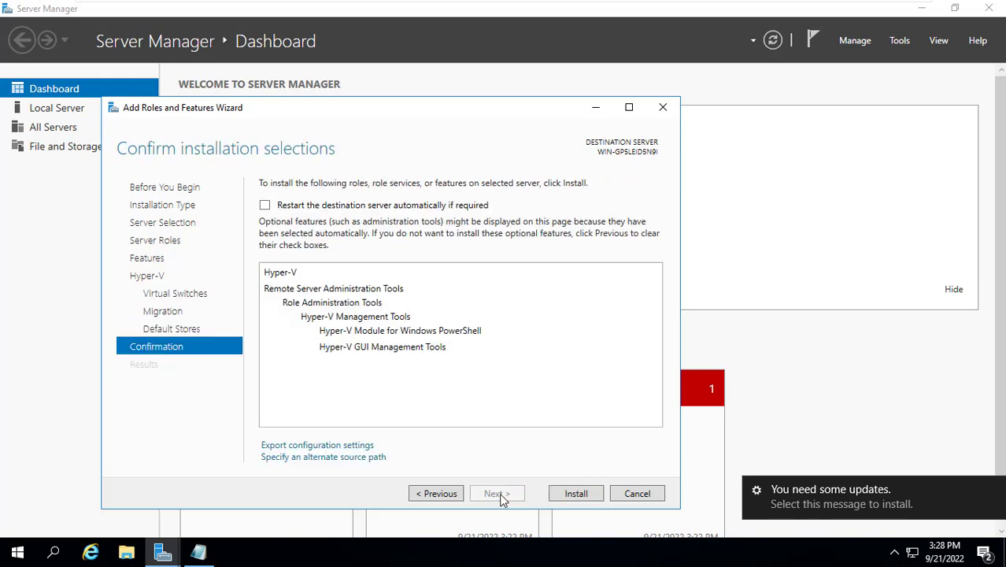
click(555, 496)
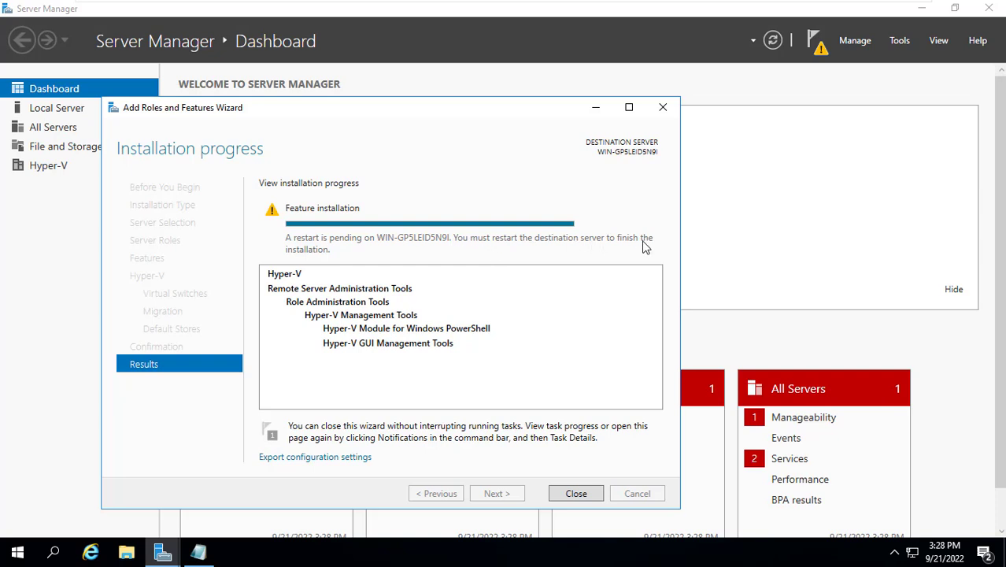
click(581, 494)
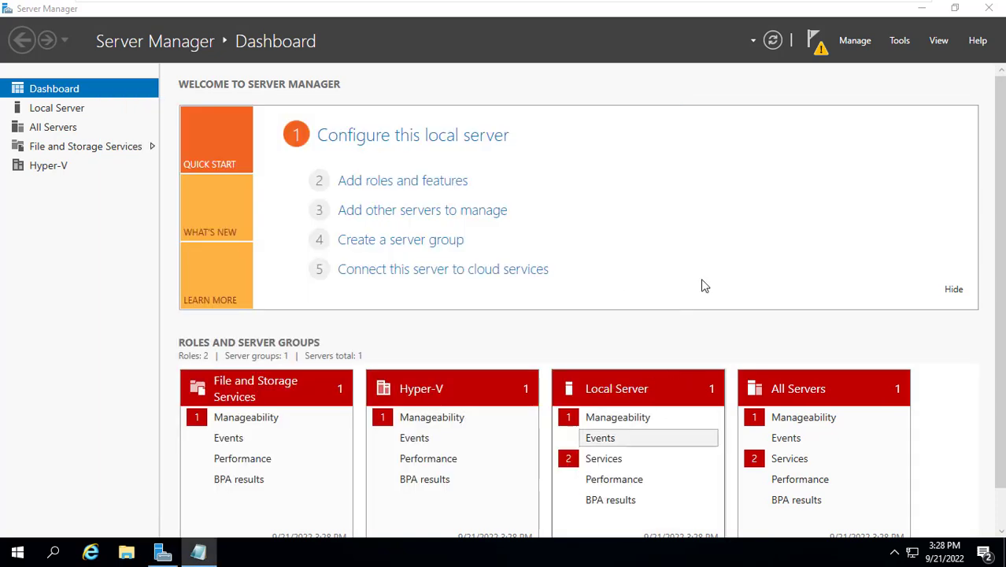
Step: Restart the server with the default reason
click(986, 9)
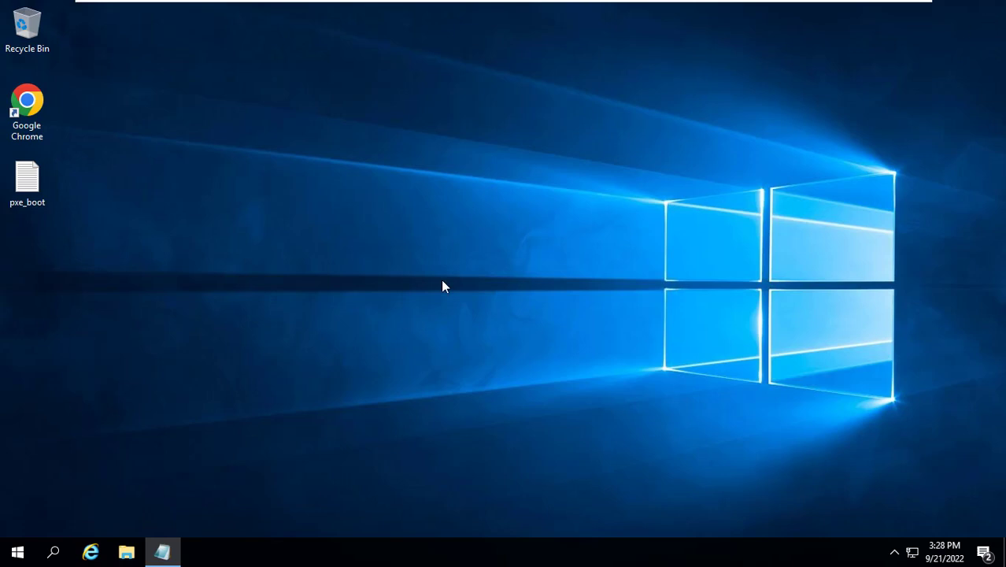
click(17, 552)
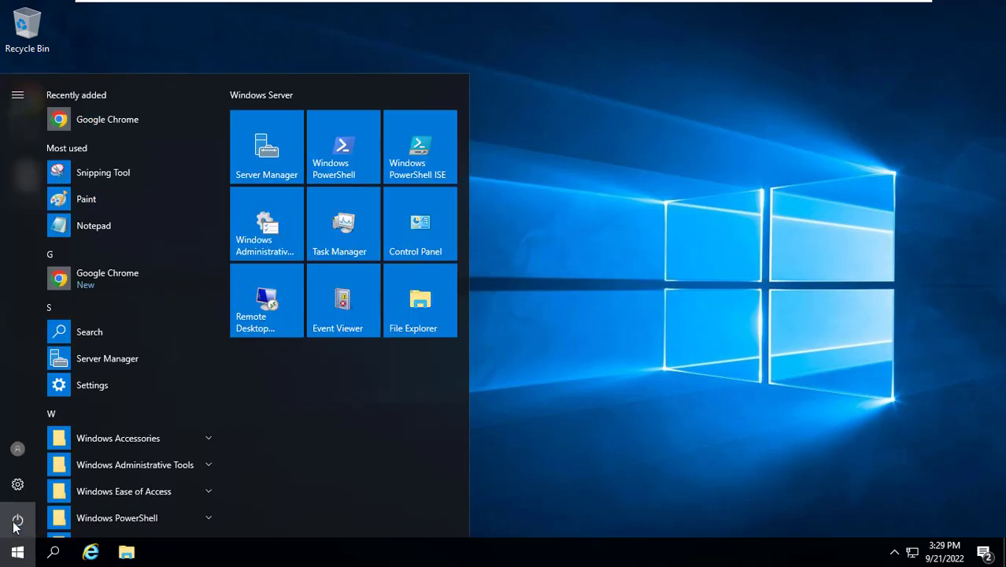
click(16, 522)
click(37, 482)
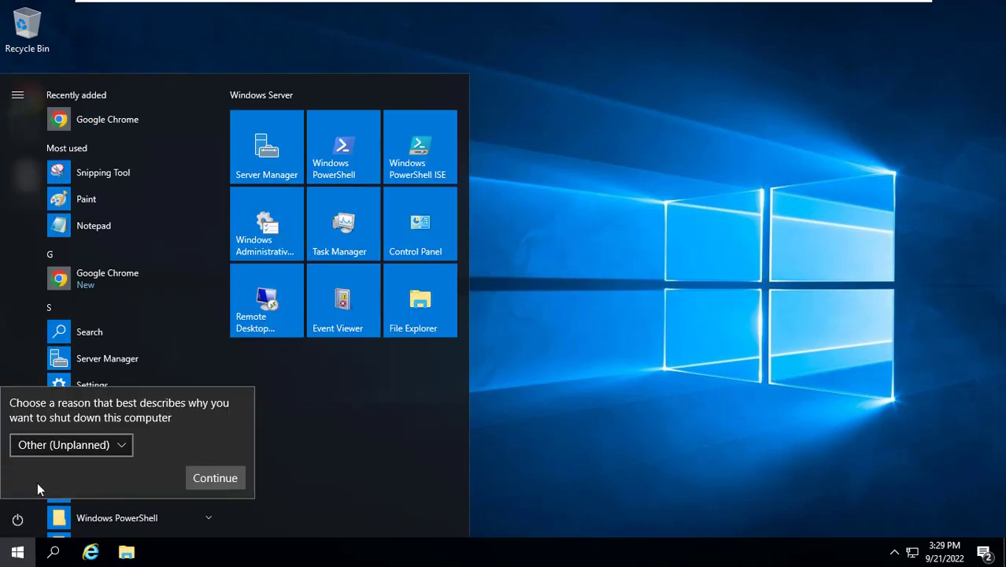
click(210, 475)
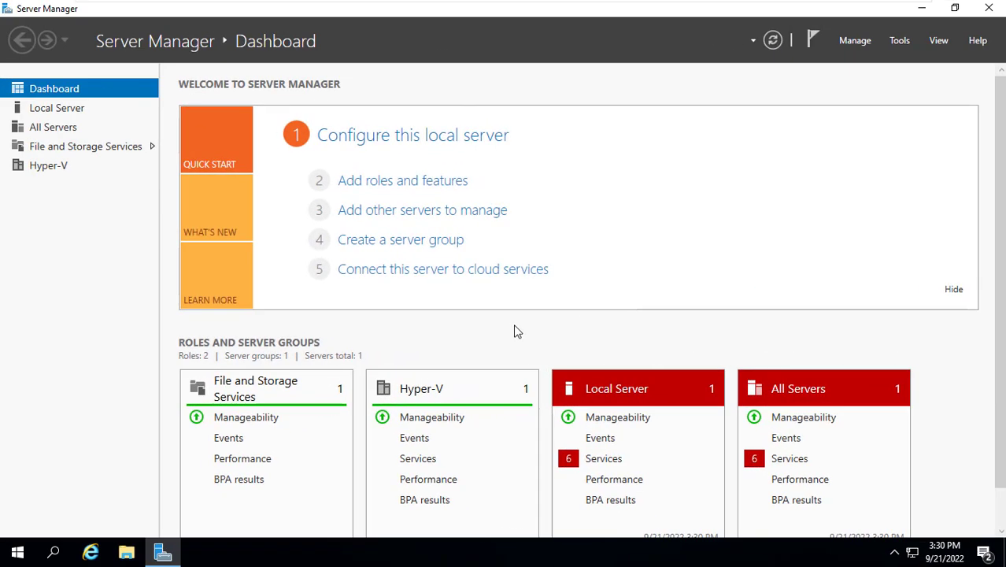
Step: Launch Hyper-V Manager from the server row on the Hyper-V role page
click(54, 172)
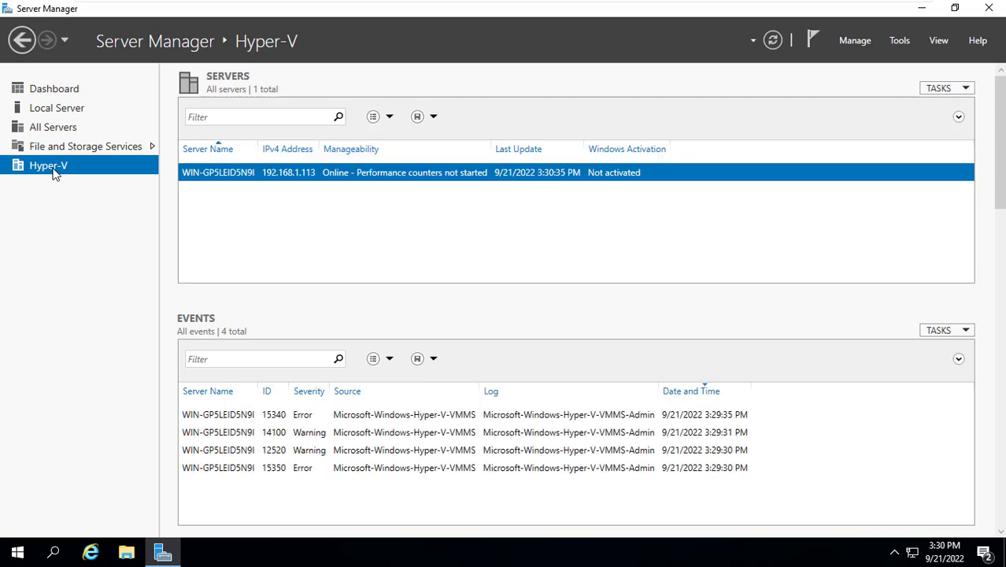
right_click(269, 176)
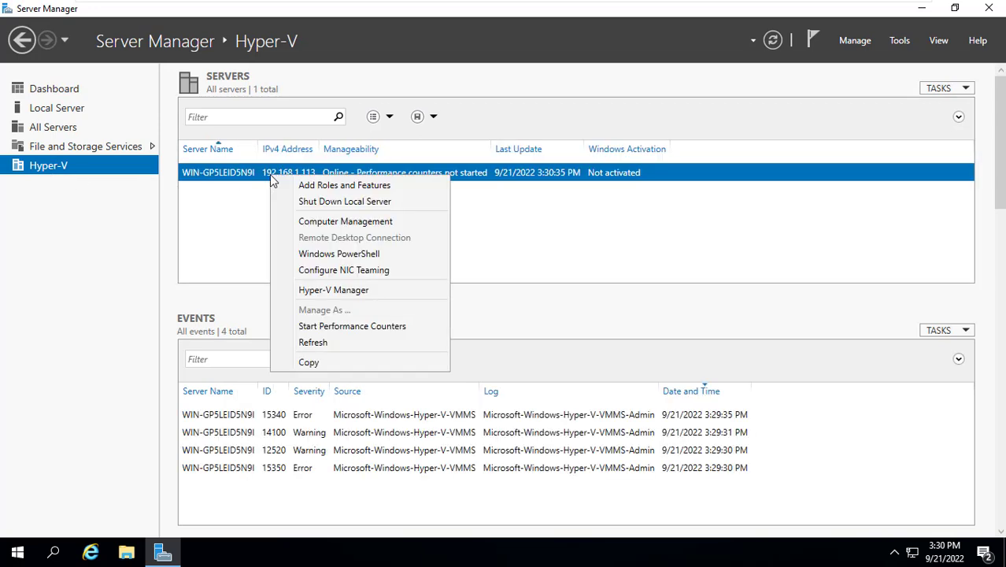
click(373, 293)
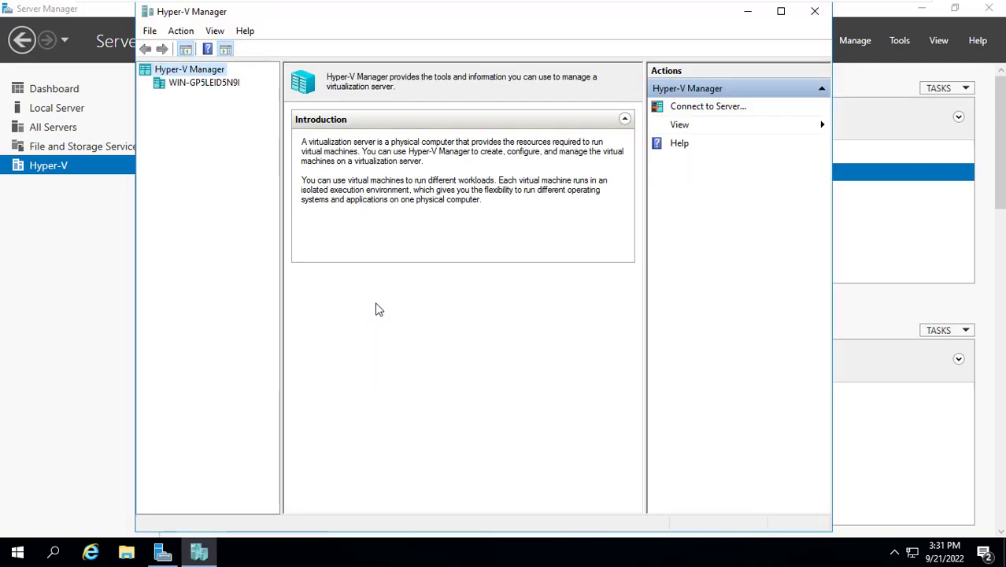
Step: Start the Edit Disk wizard on C:\Vdisk\SIWIN10X64-1809.VHD
click(781, 11)
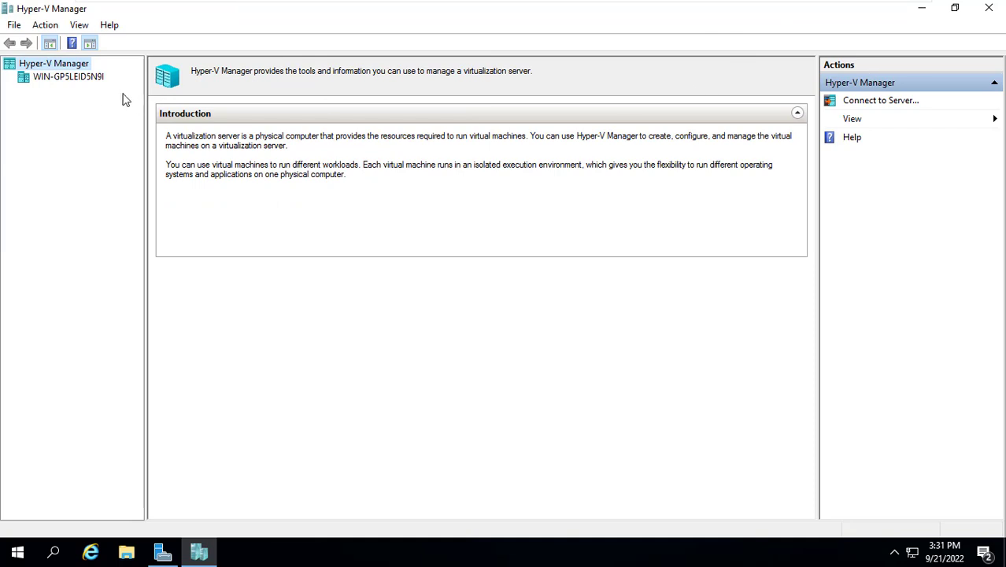
click(78, 80)
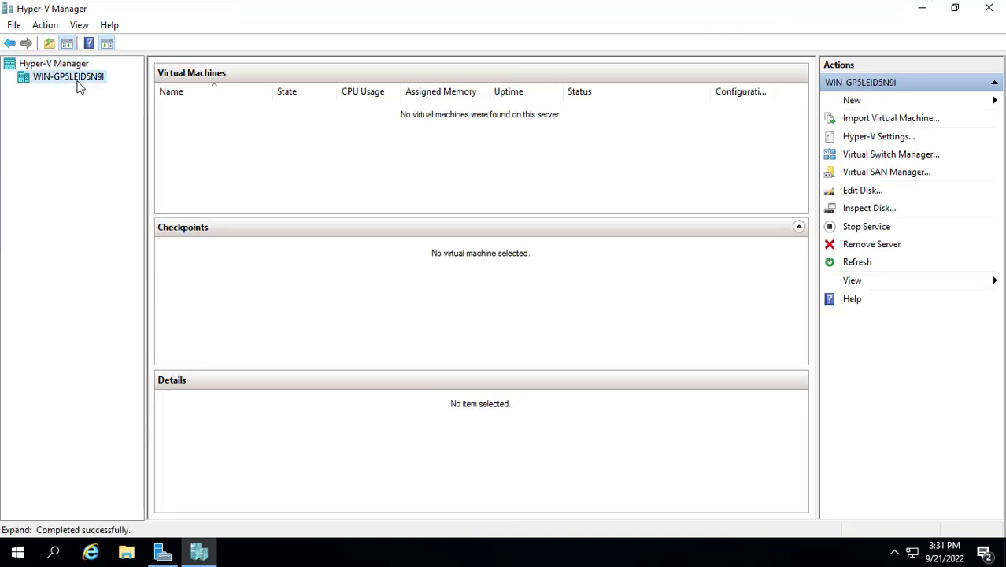
click(864, 196)
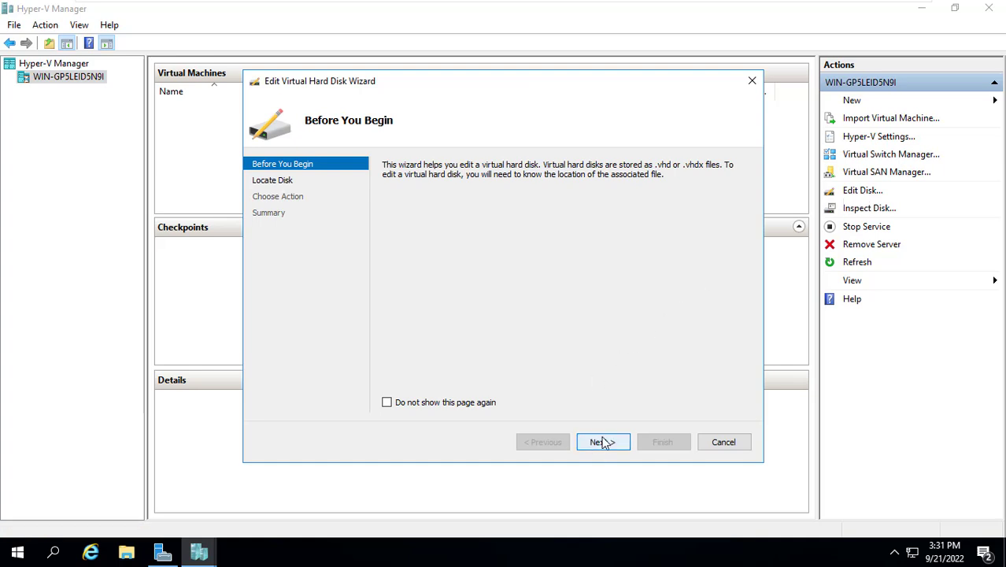
click(597, 445)
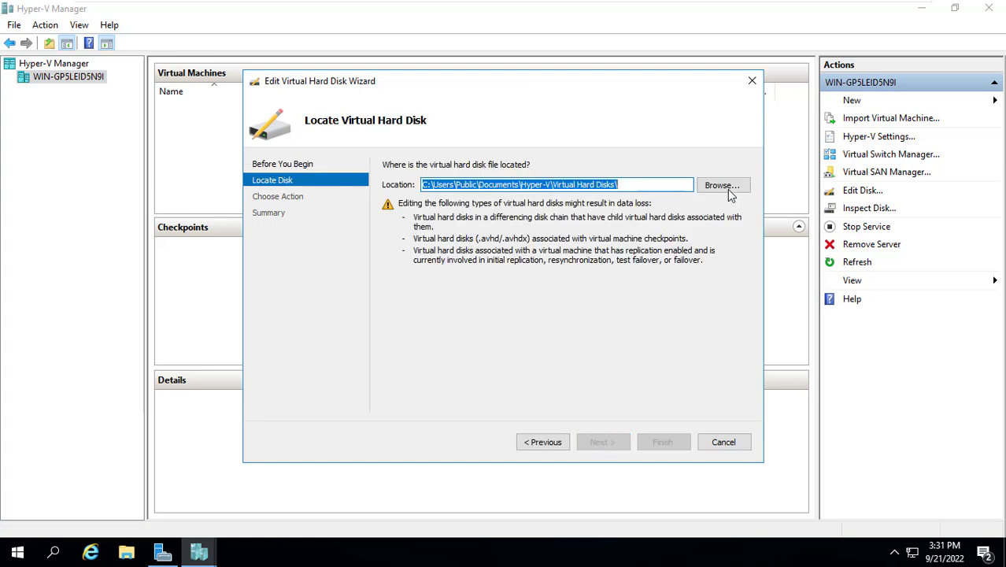
click(721, 186)
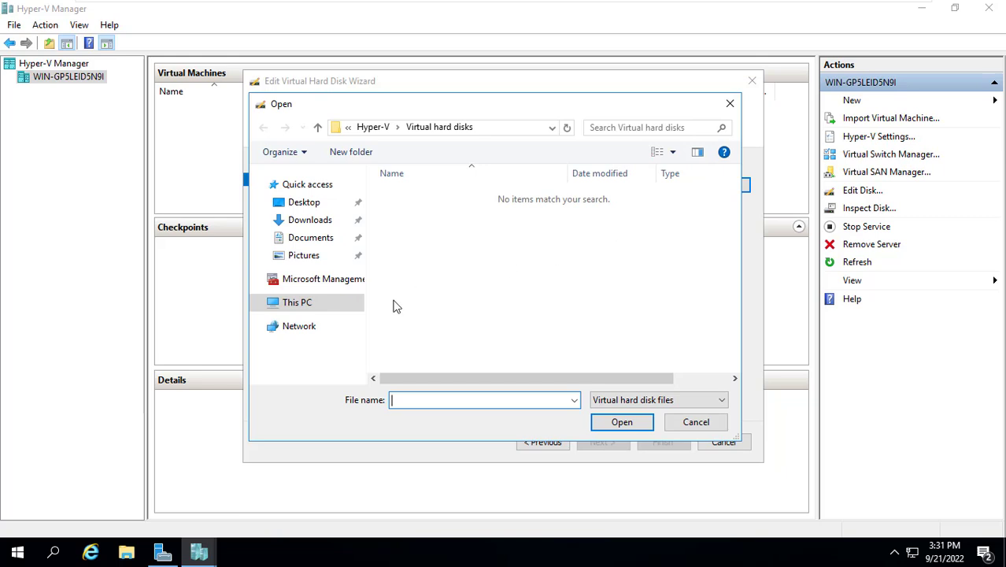
click(322, 306)
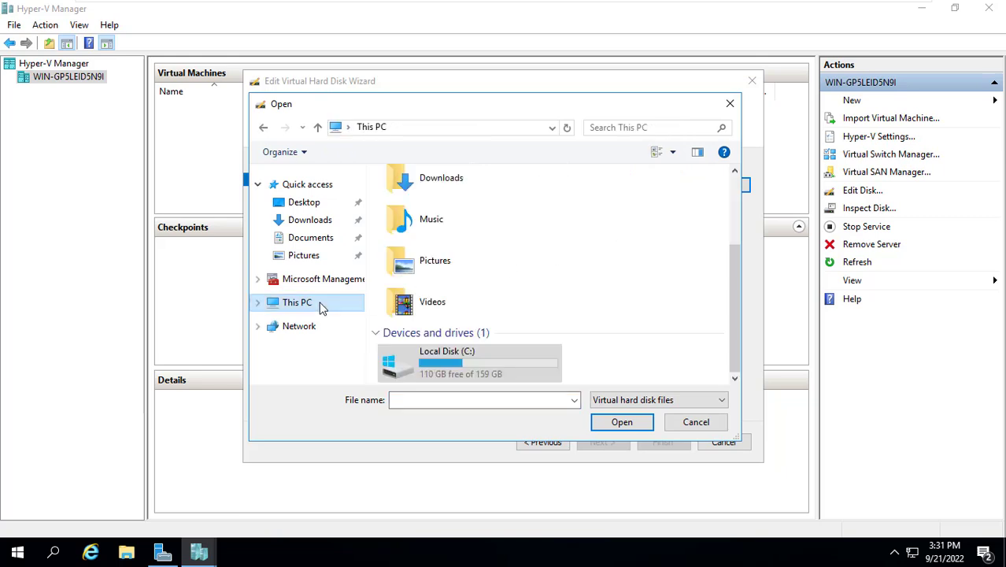
double_click(459, 361)
double_click(422, 257)
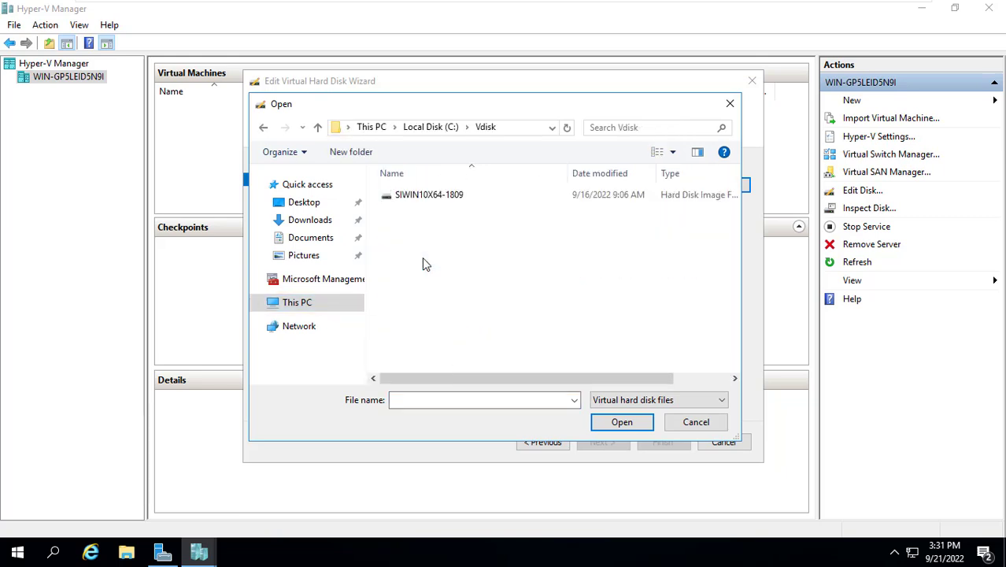
click(432, 197)
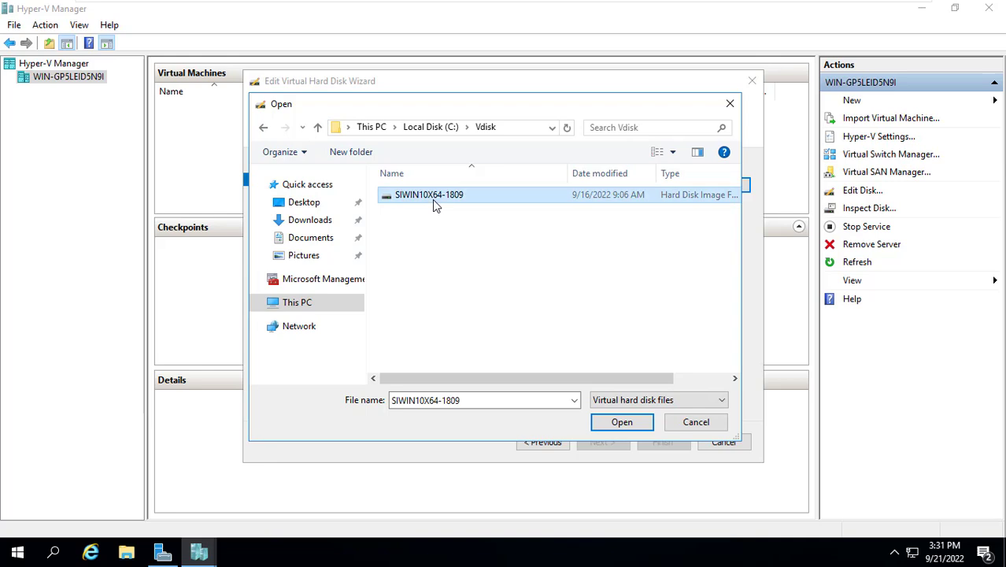
click(613, 422)
Step: Convert it to a dynamically expanding VHDX saved as C:\Vdisk\win10.vhdx
click(604, 446)
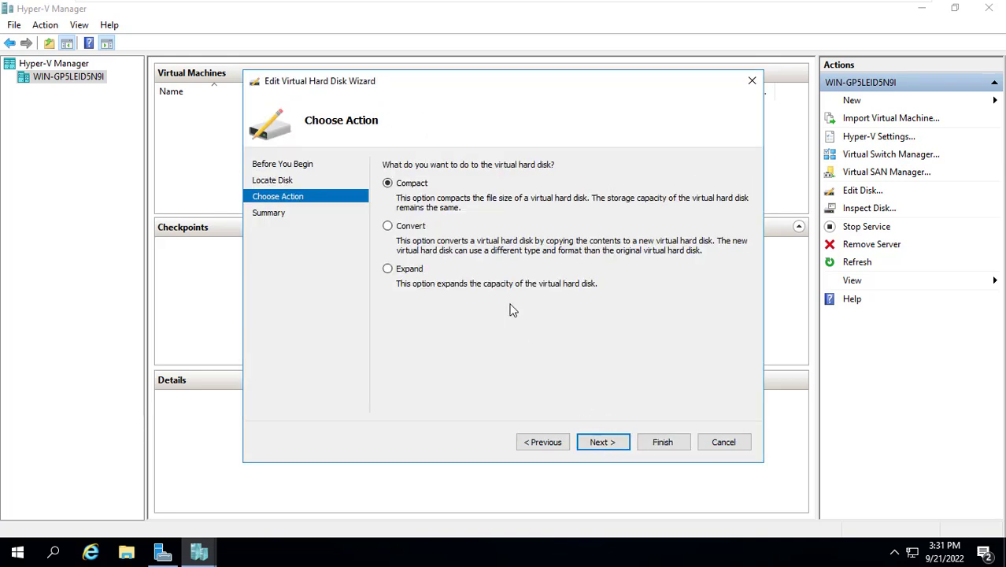
click(396, 228)
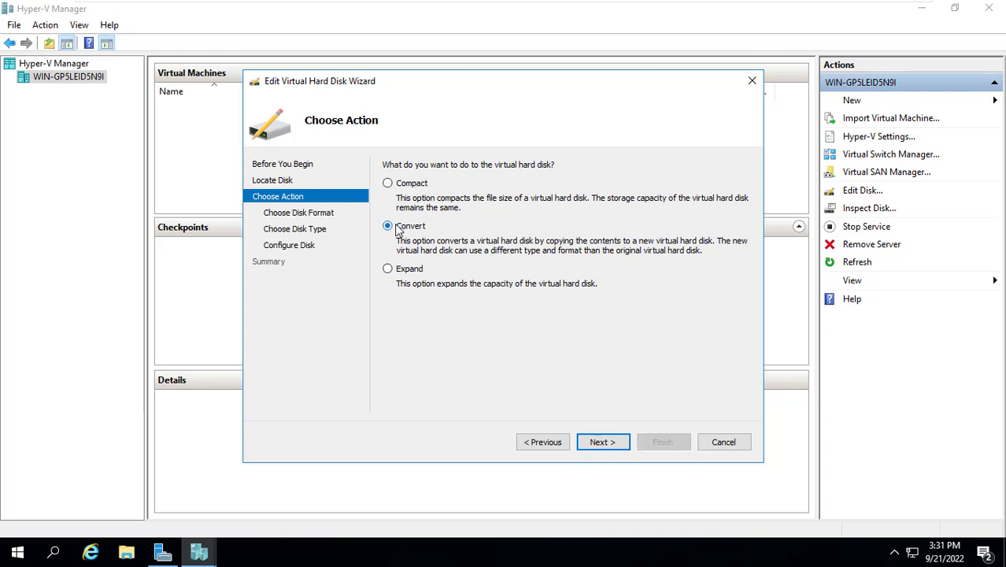
click(602, 445)
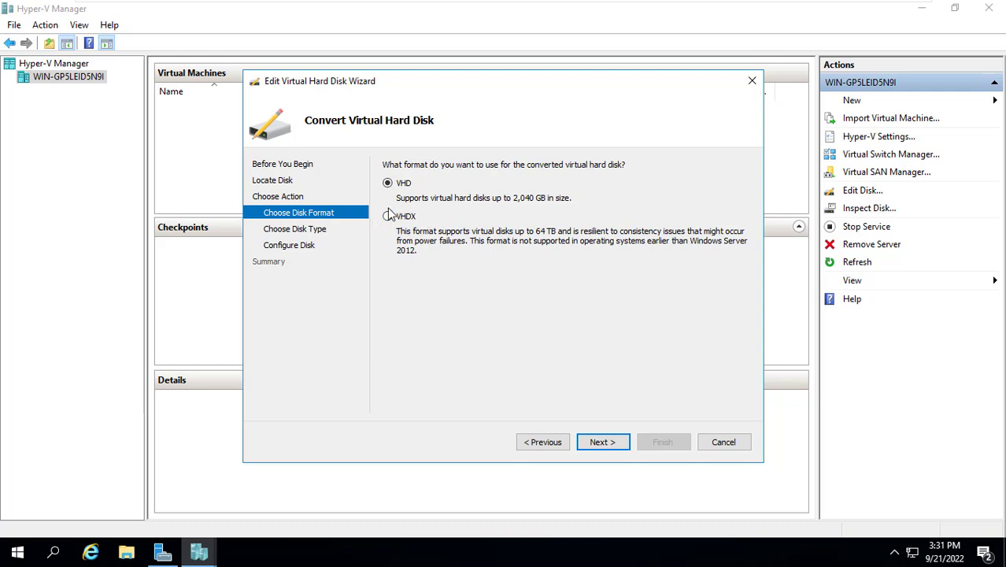
click(600, 443)
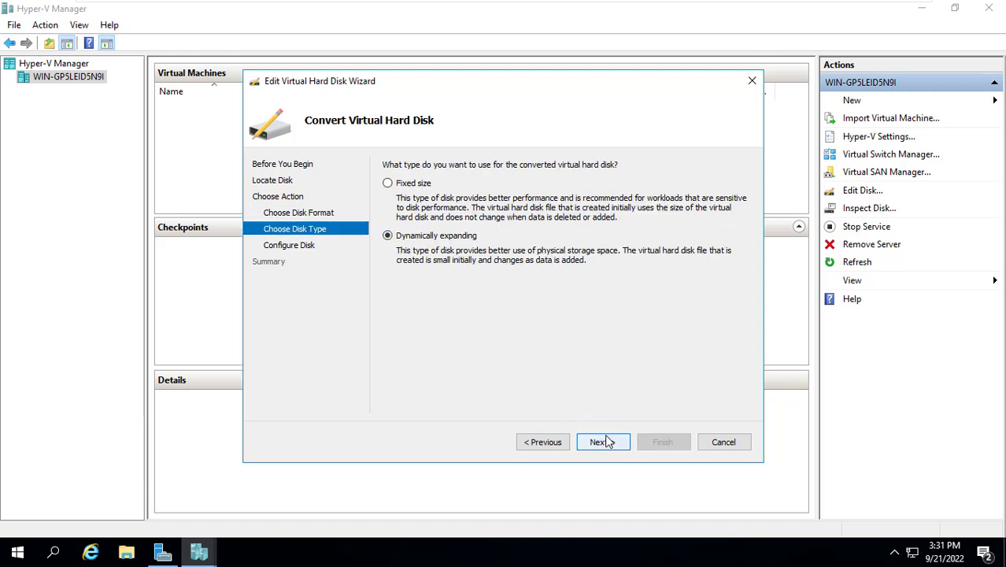
click(603, 443)
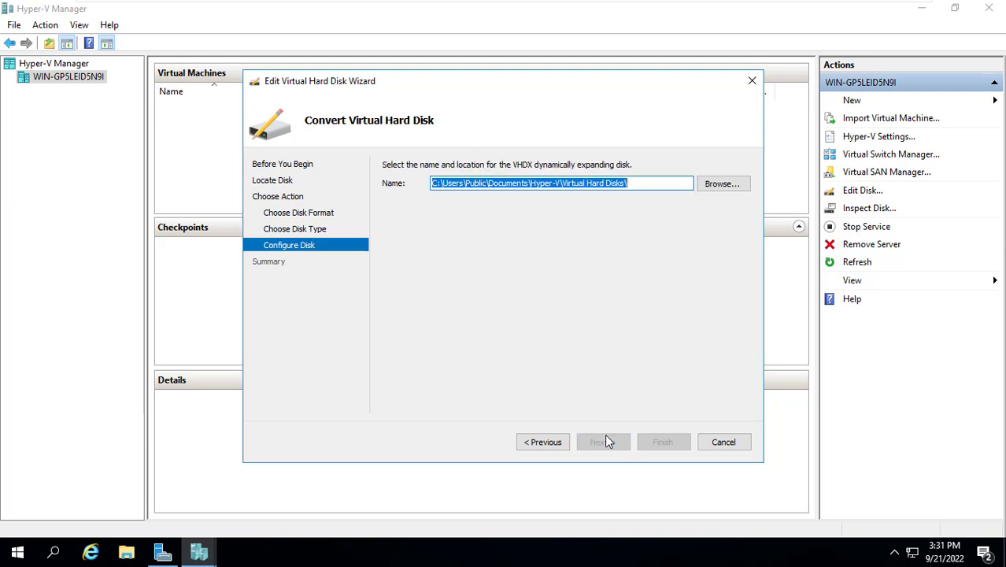
click(745, 184)
double_click(424, 254)
click(457, 370)
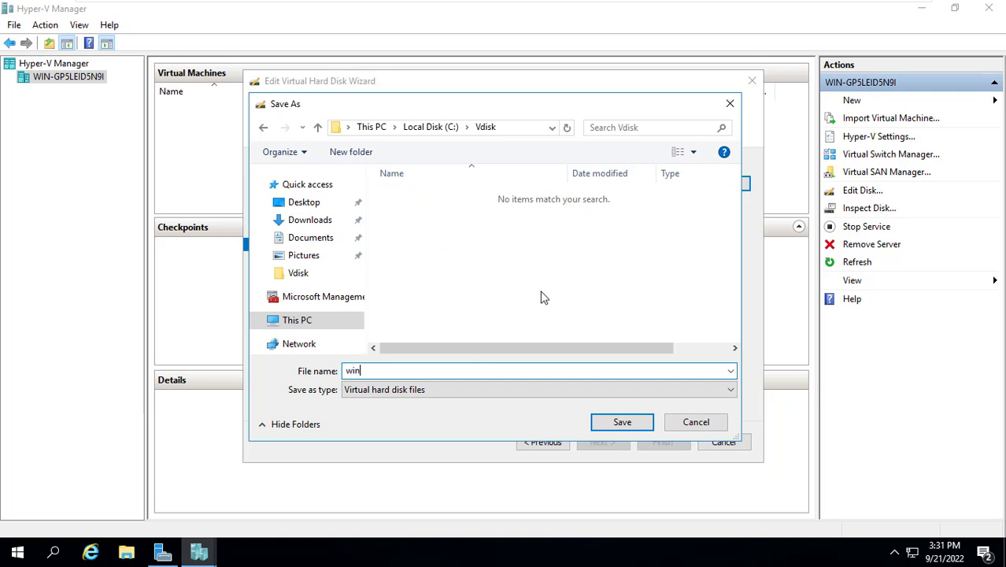
click(606, 422)
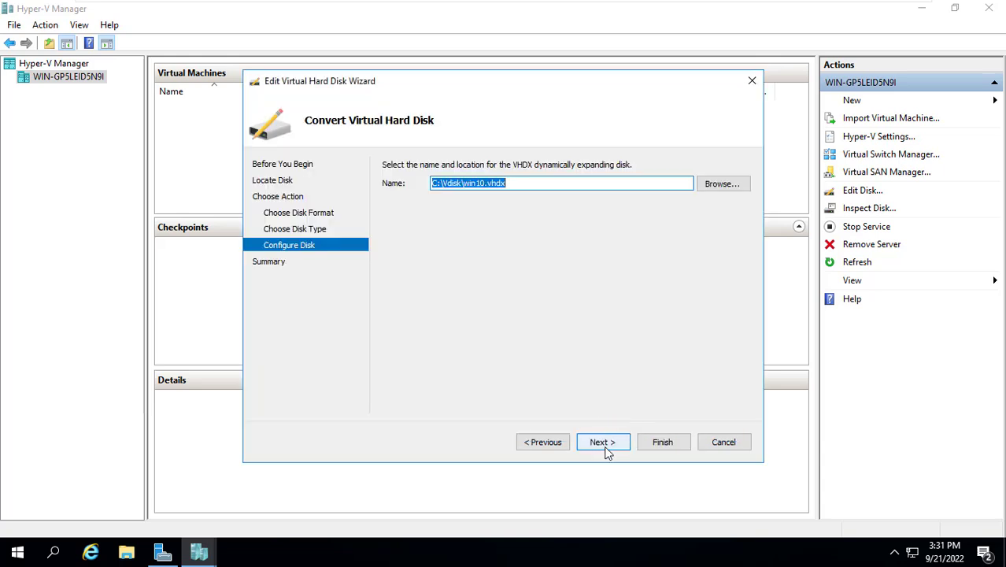
click(604, 451)
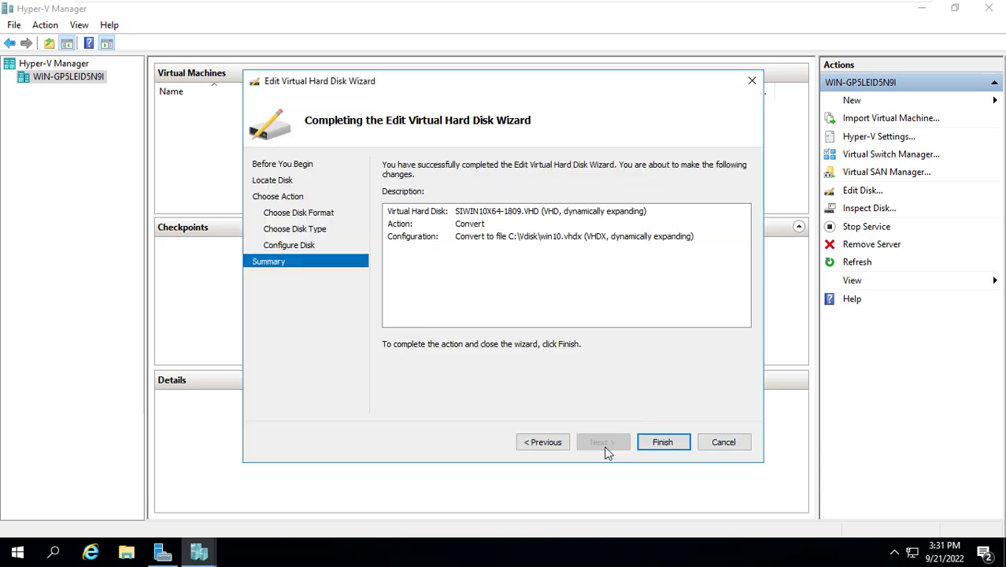
click(662, 442)
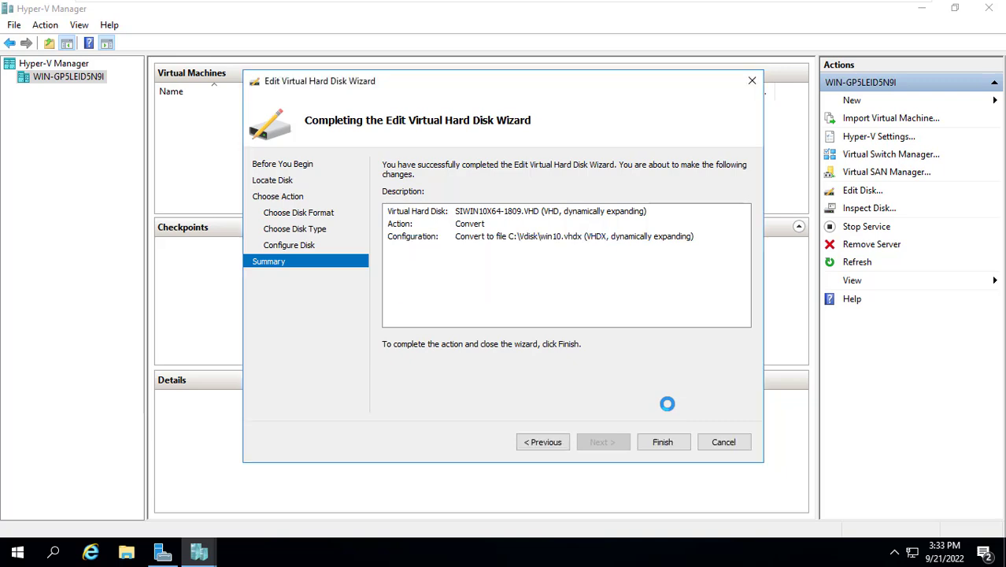
Step: Confirm win10 in C:\Vdisk is a 15.2 GB .vhdx file via its Properties
click(990, 10)
key(alt+Tab)
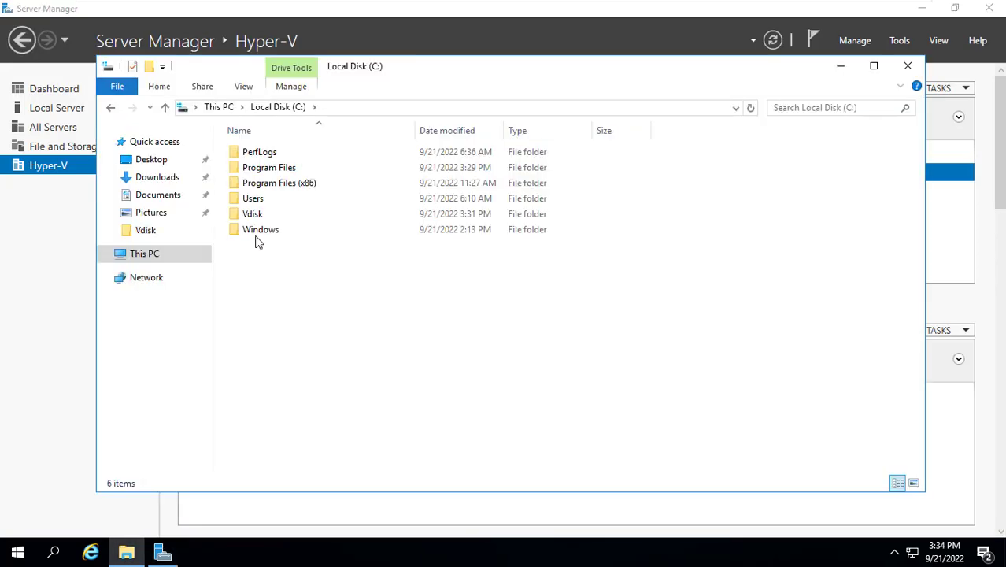
double_click(254, 214)
click(266, 172)
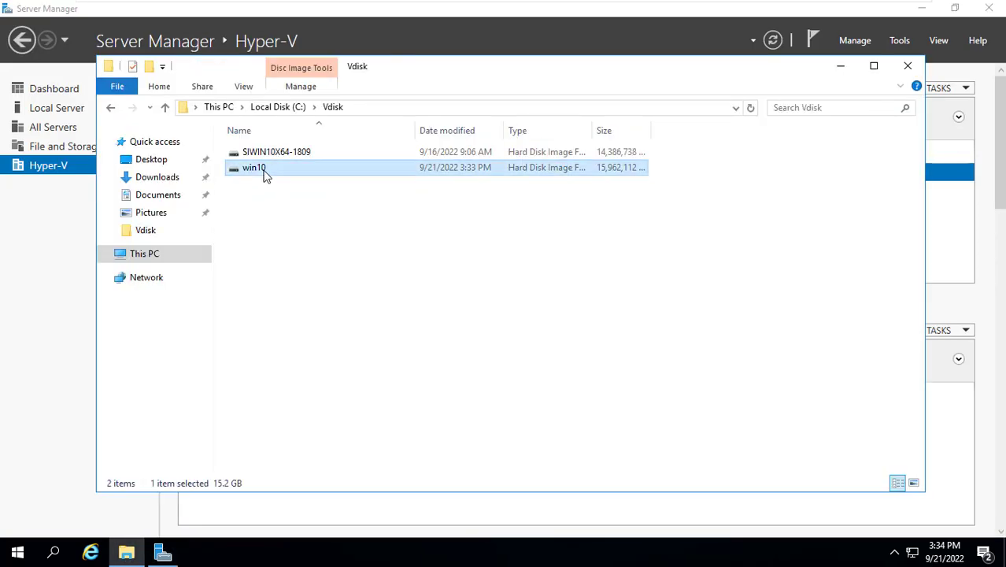
right_click(264, 170)
click(307, 364)
drag(412, 252, 475, 248)
click(384, 515)
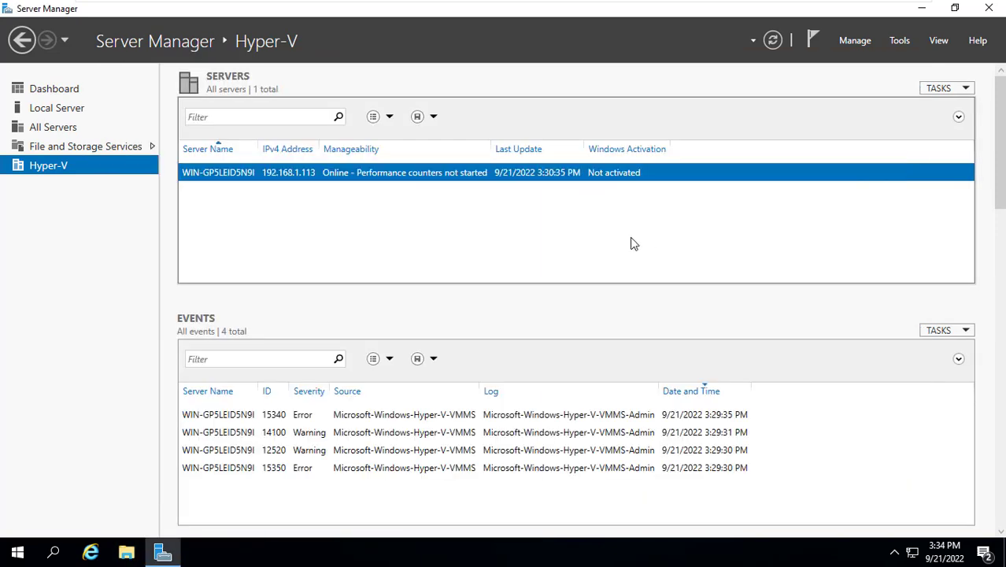
Step: In Add Roles and Features, tick iSCSI Target Server under File and iSCSI Services with required features
click(53, 89)
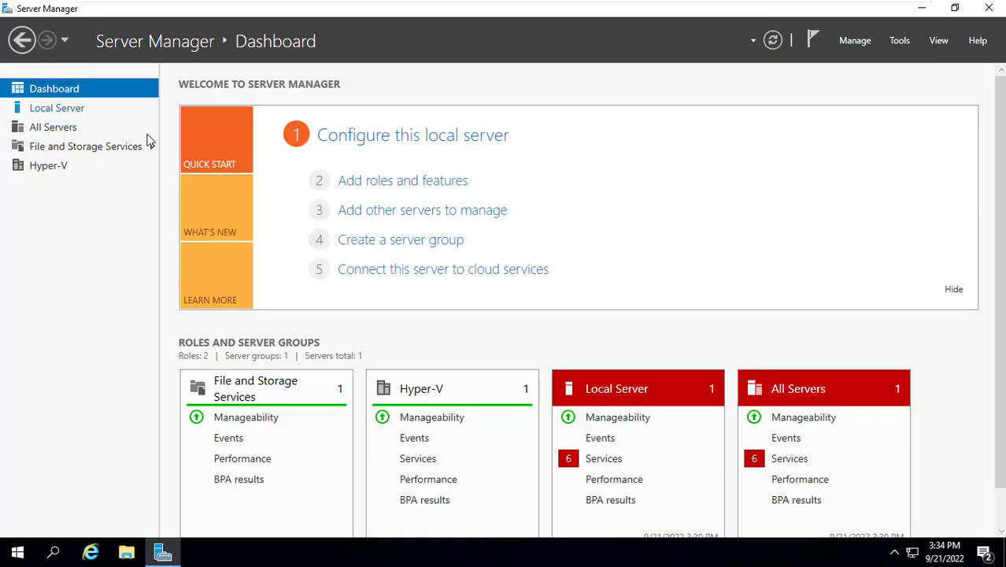
click(407, 183)
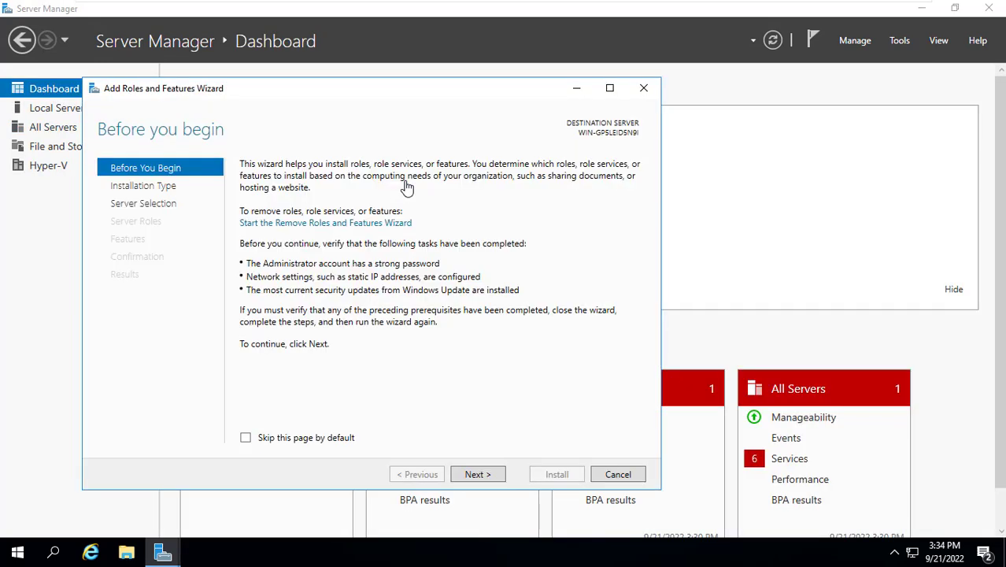
click(481, 475)
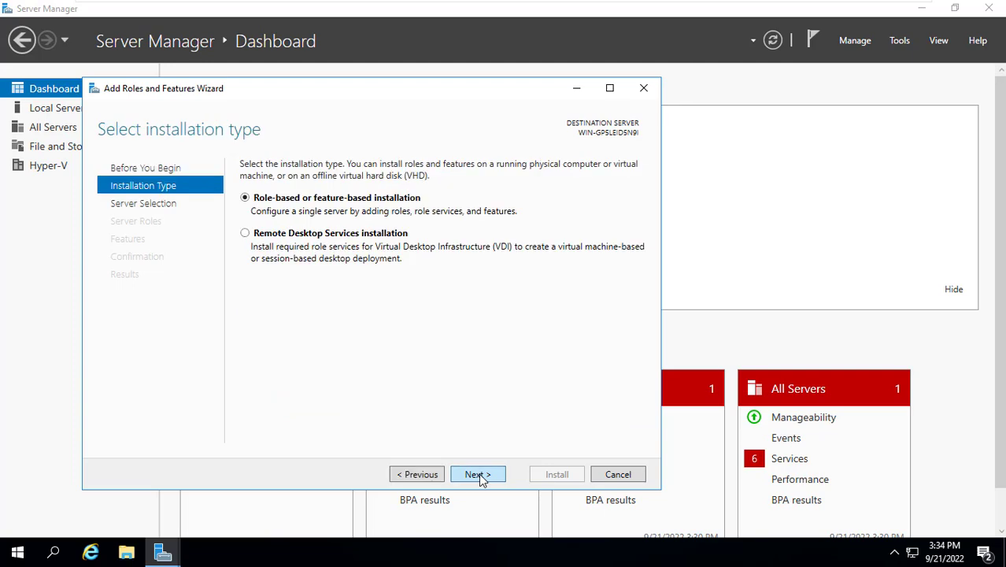
click(484, 475)
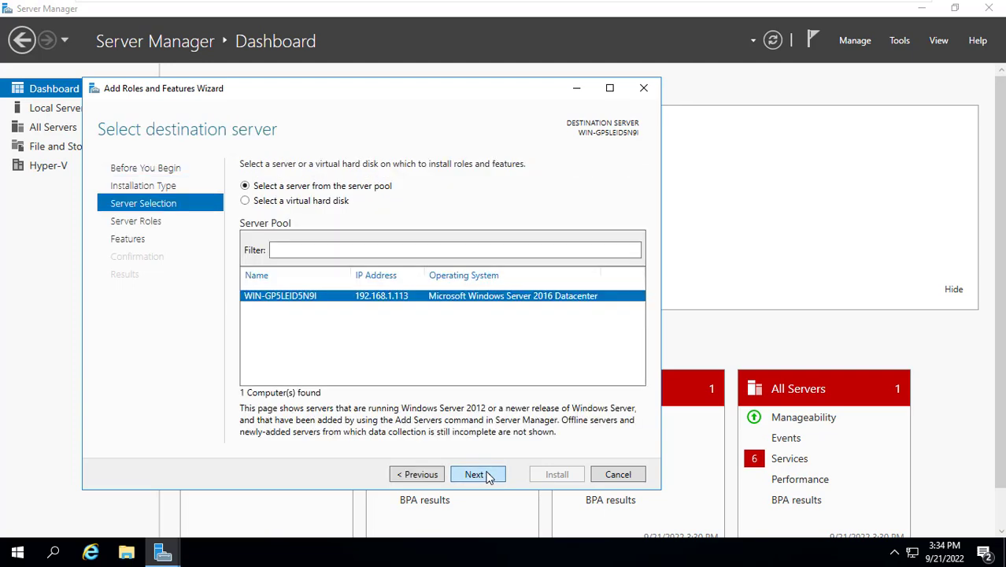
click(485, 477)
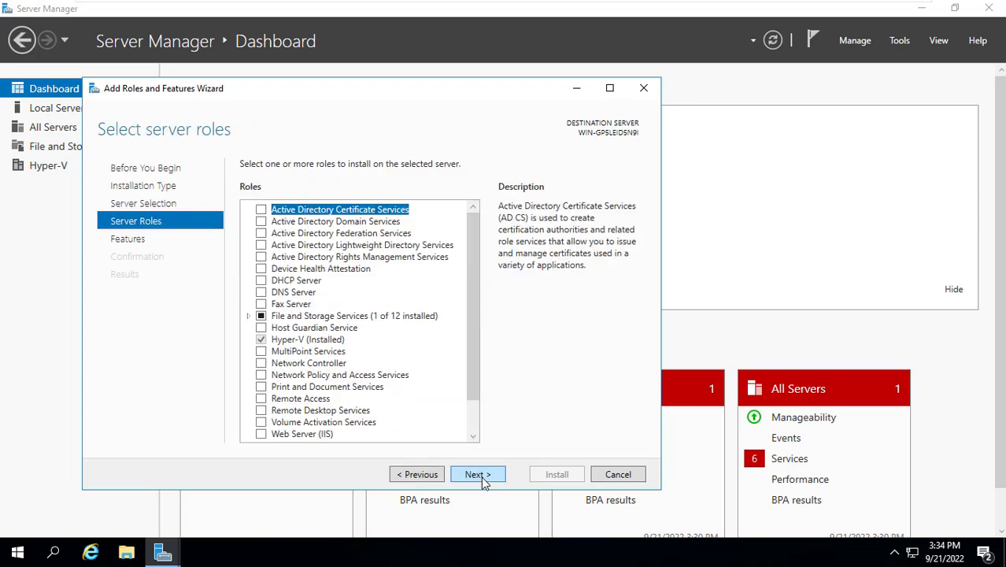
double_click(286, 316)
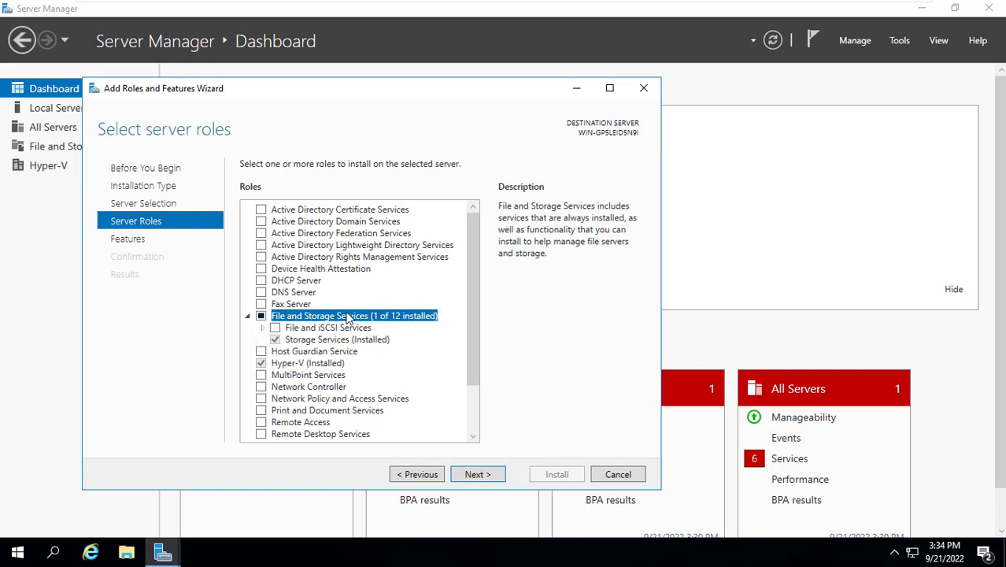
click(299, 328)
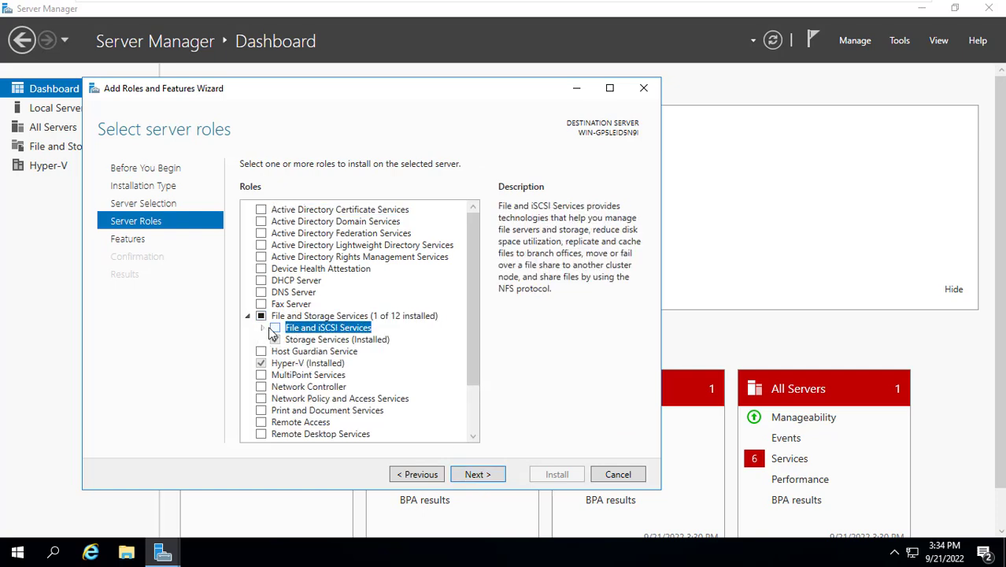
click(264, 329)
drag(471, 293, 464, 345)
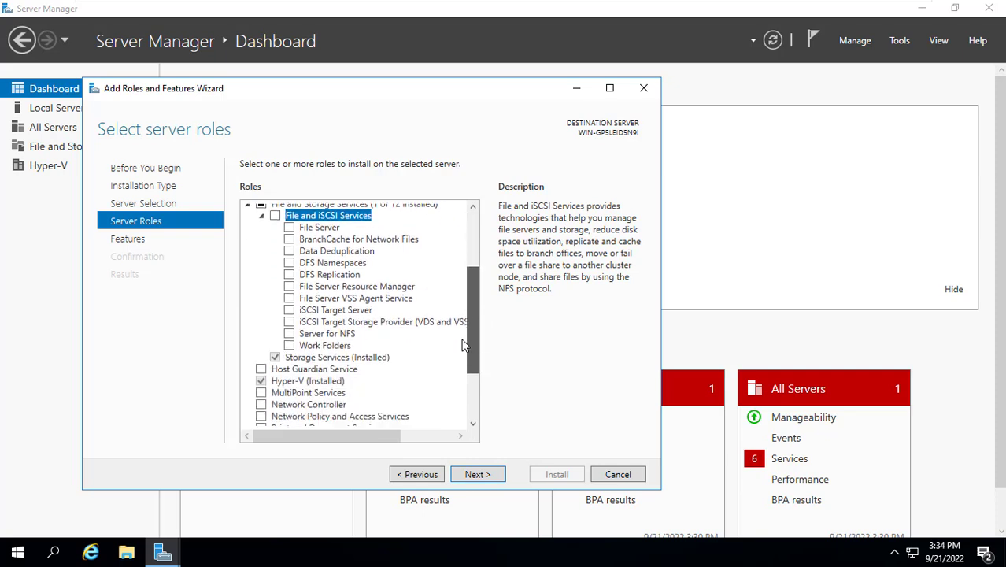
click(339, 311)
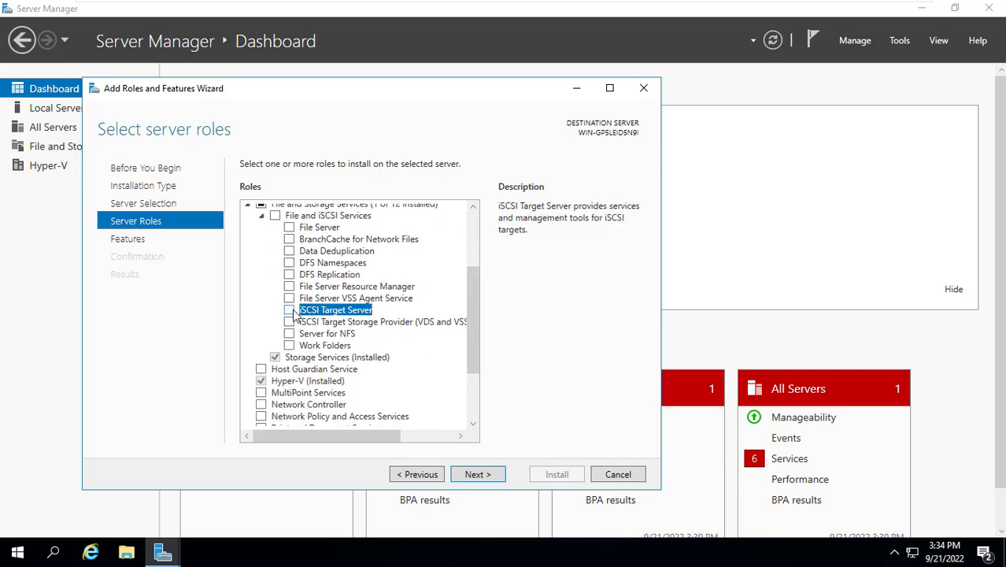
click(290, 311)
click(416, 408)
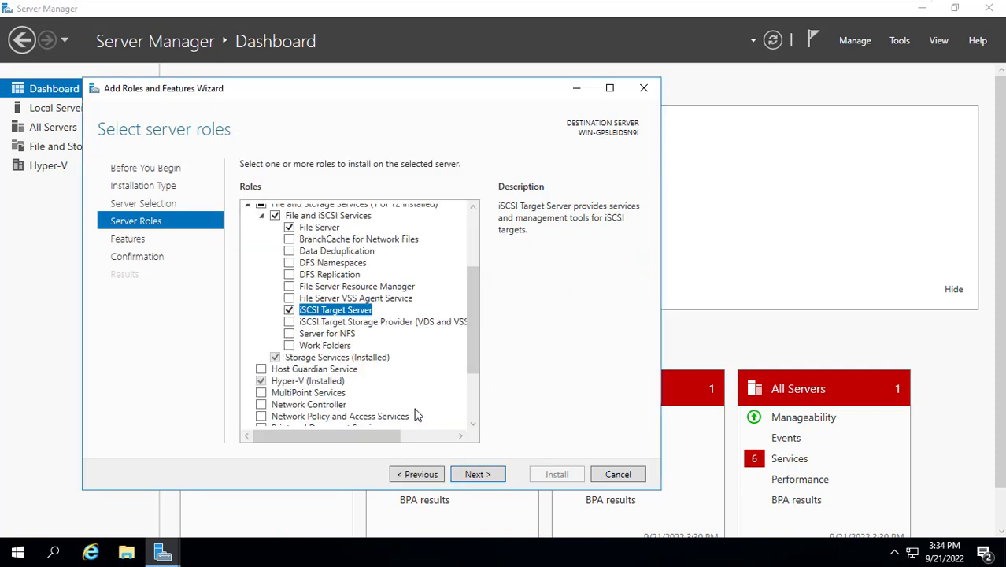
Step: Install File Server and iSCSI Target Server and close the wizard
click(475, 475)
click(477, 477)
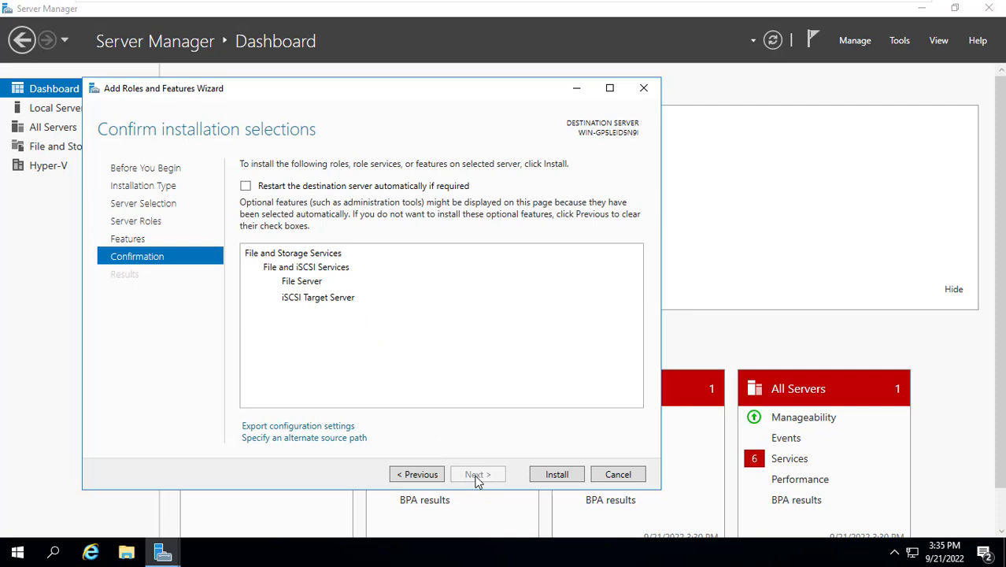
click(569, 474)
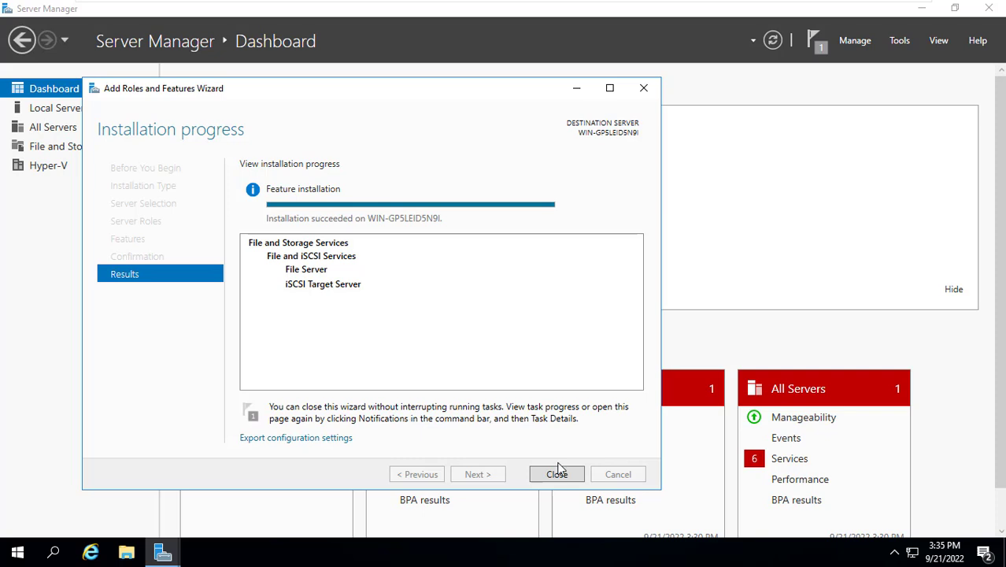
click(556, 474)
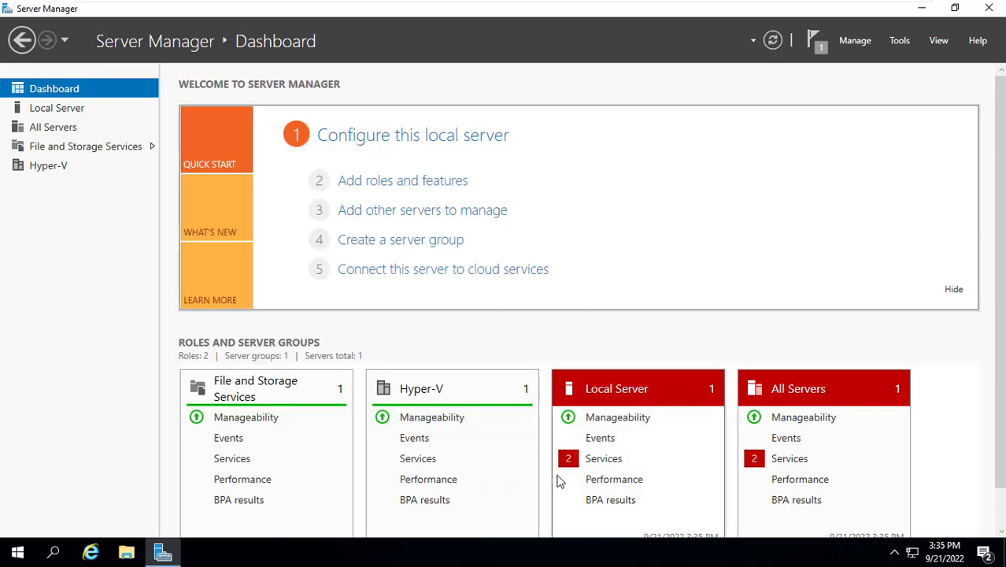
Step: Go to File and Storage Services > iSCSI and open the TASKS menu
click(81, 150)
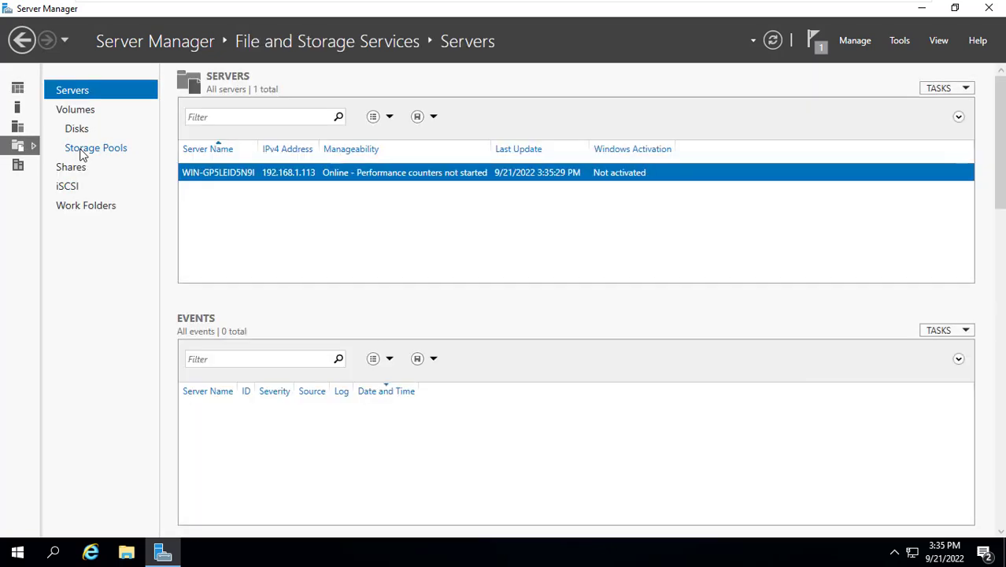
click(67, 187)
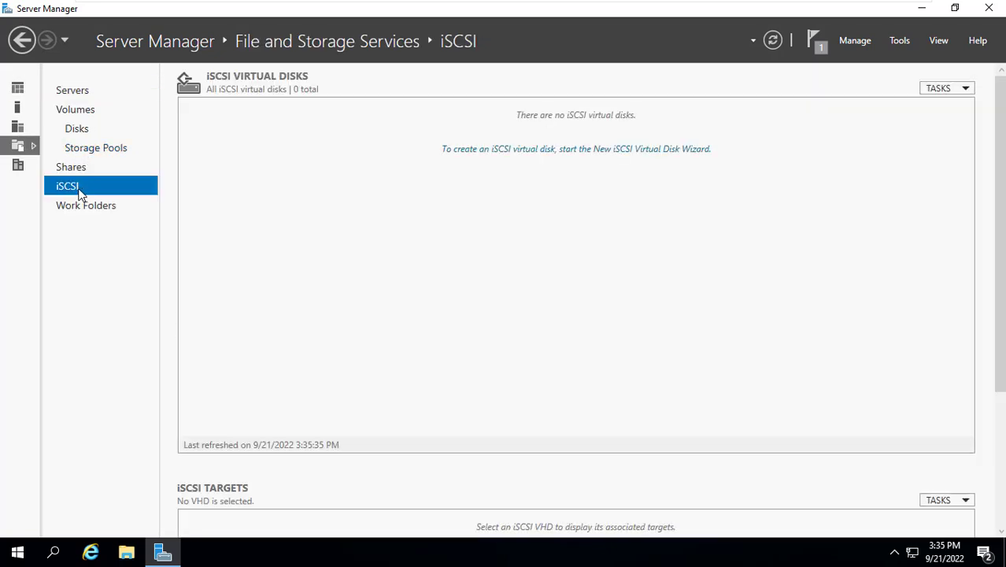
click(939, 89)
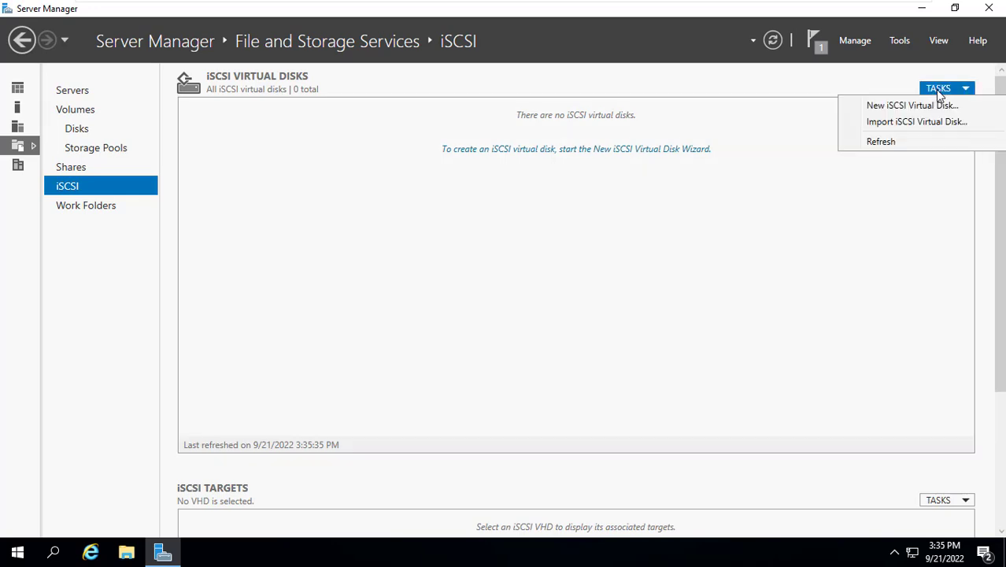
Step: Import C:\vdisk\win10.vhdx onto this server under a new iSCSI target named client01
click(912, 123)
click(329, 144)
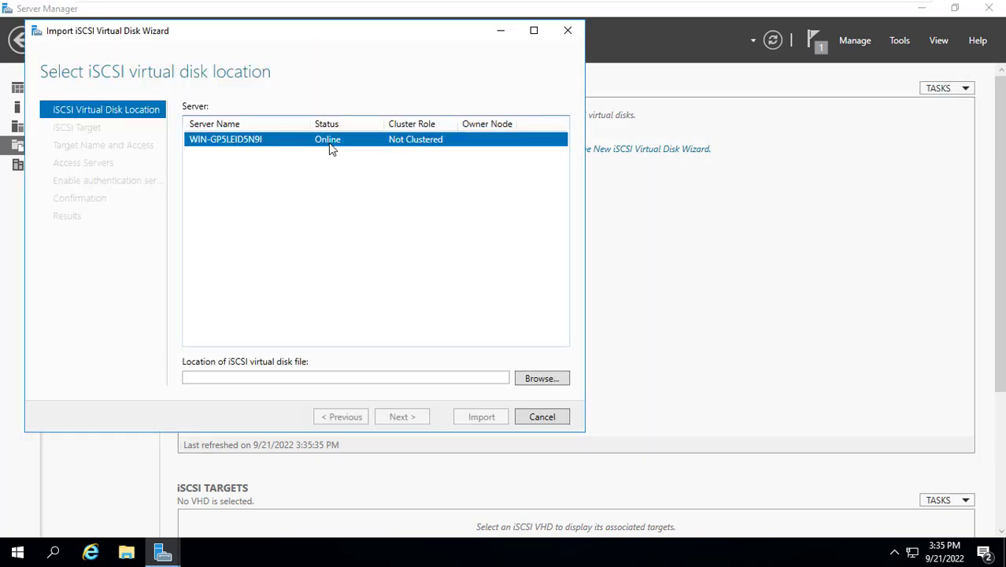
click(538, 381)
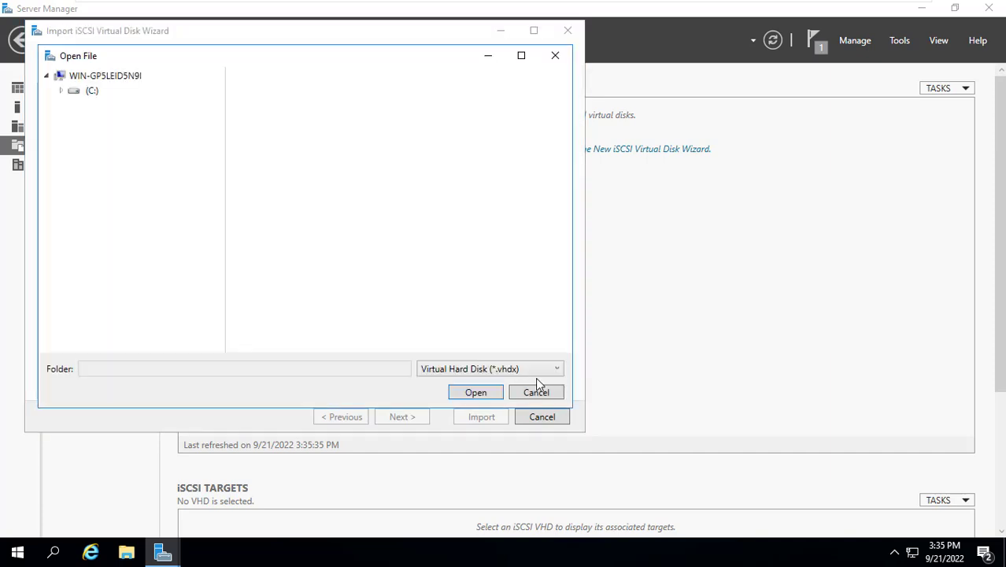
click(95, 92)
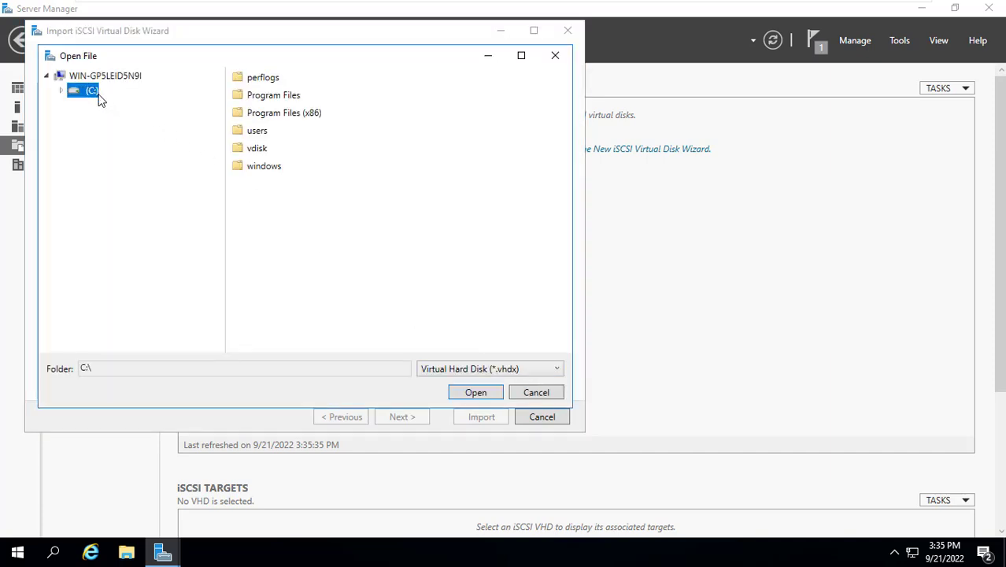
click(259, 150)
double_click(271, 153)
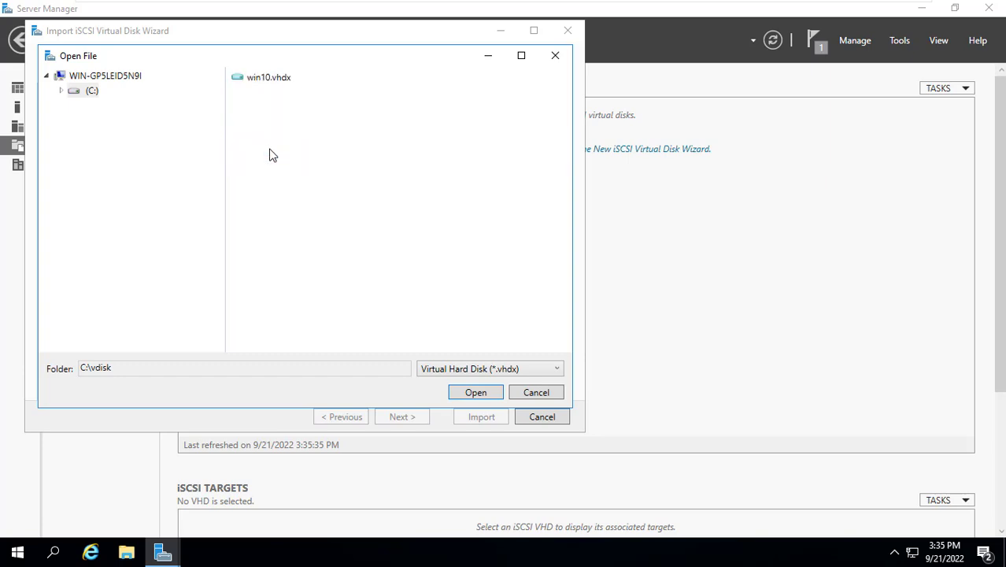
click(269, 80)
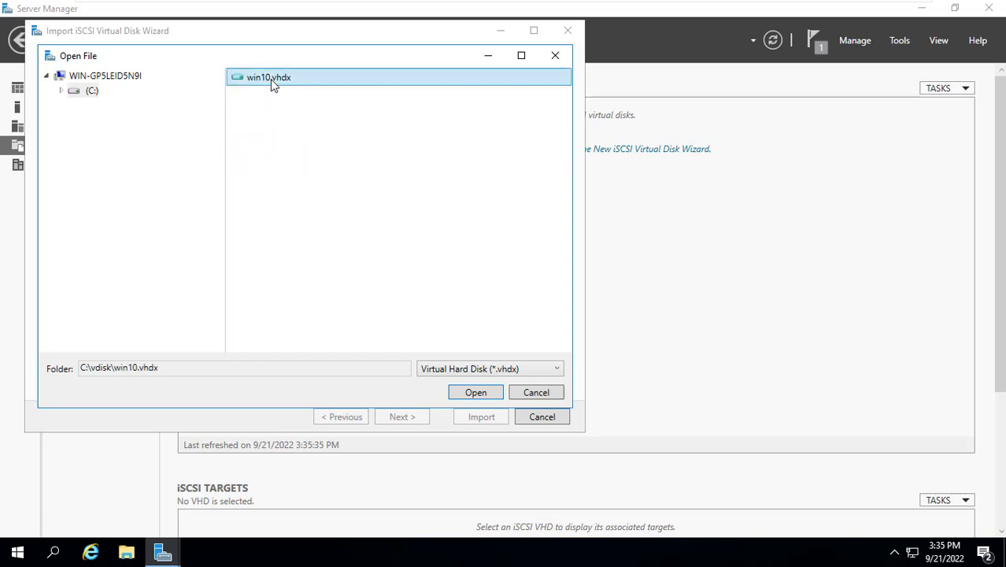
click(477, 391)
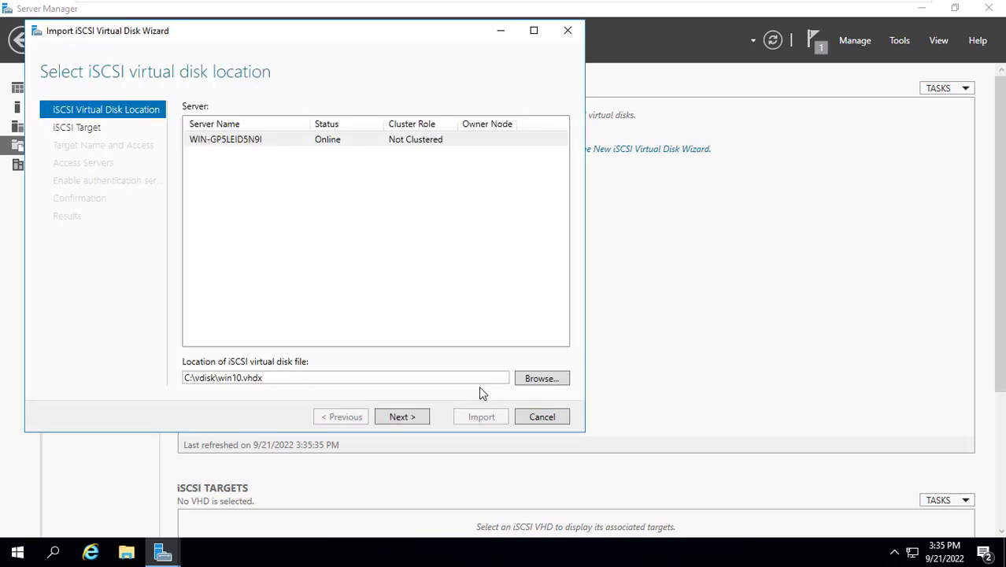
click(409, 423)
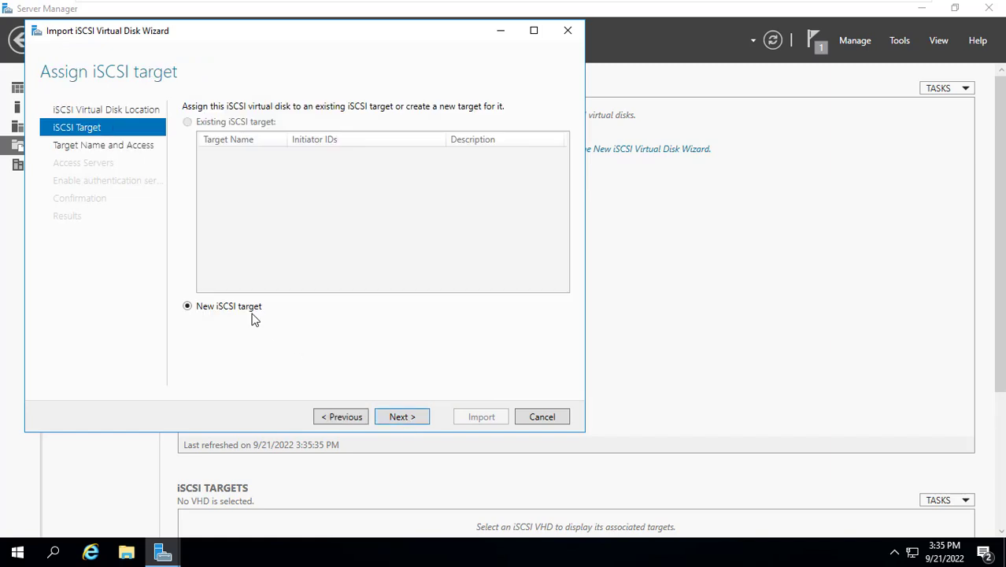
click(421, 426)
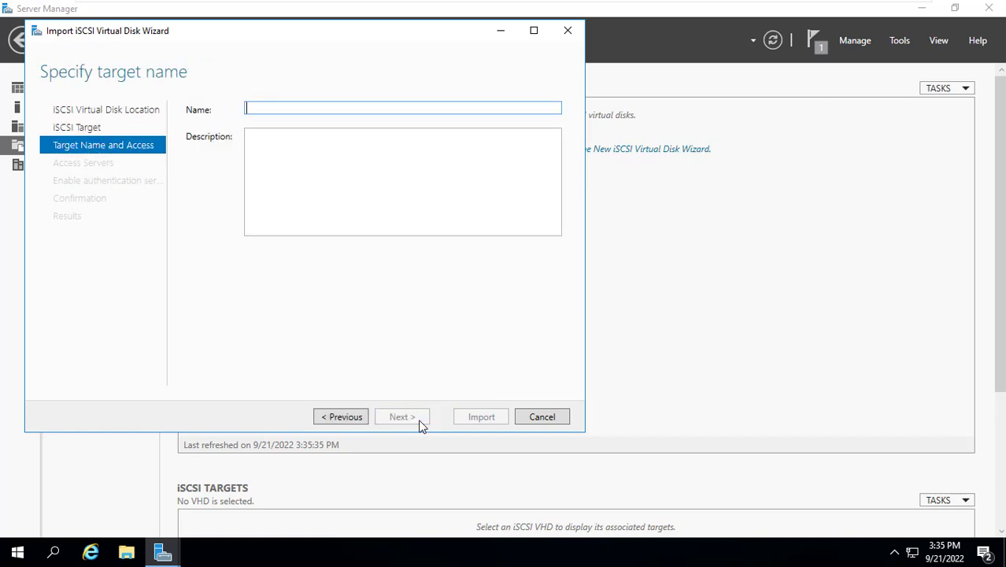
text(client01)
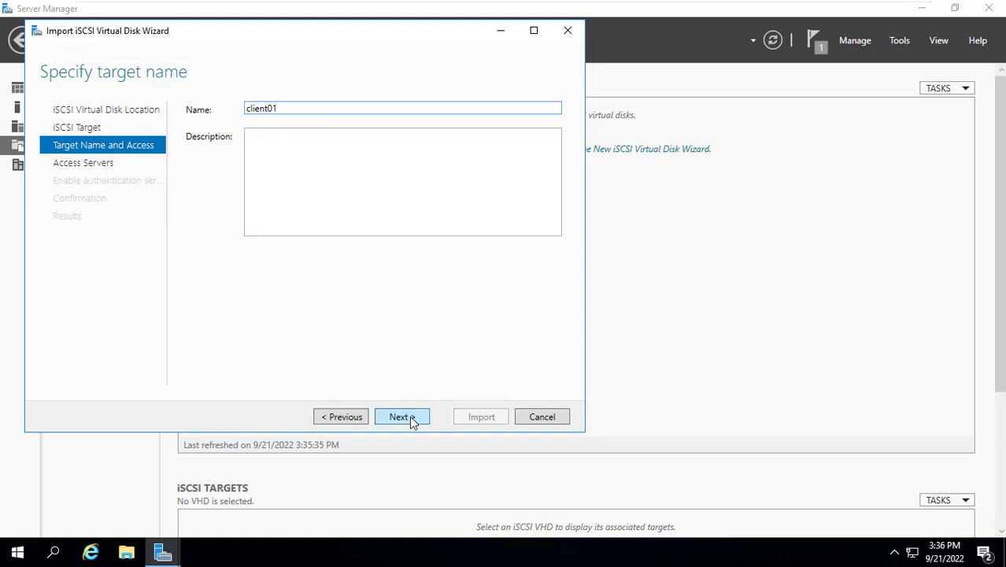
click(410, 418)
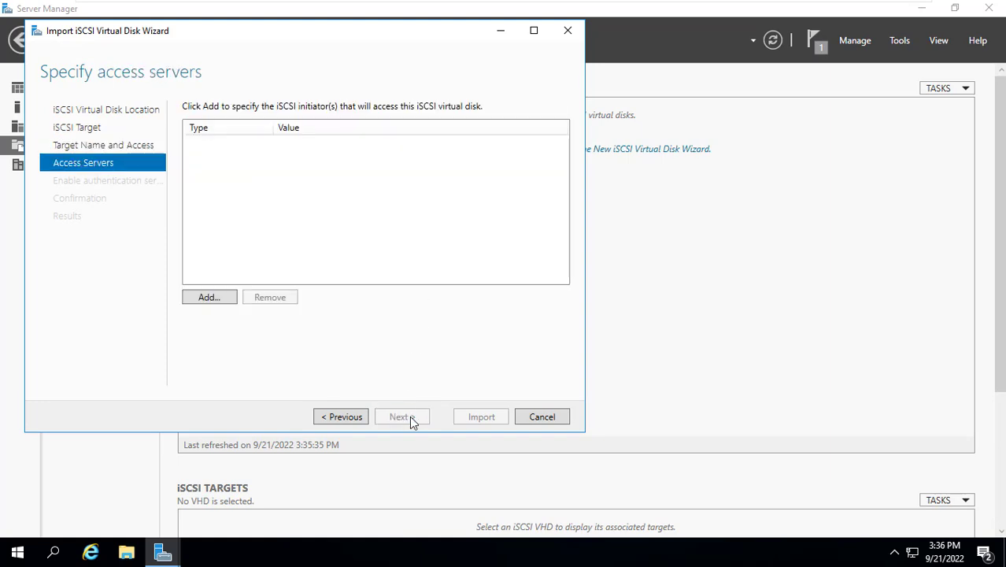
Step: Allow initiator access by MAC address 20-47-47-73-FD-AE
click(211, 295)
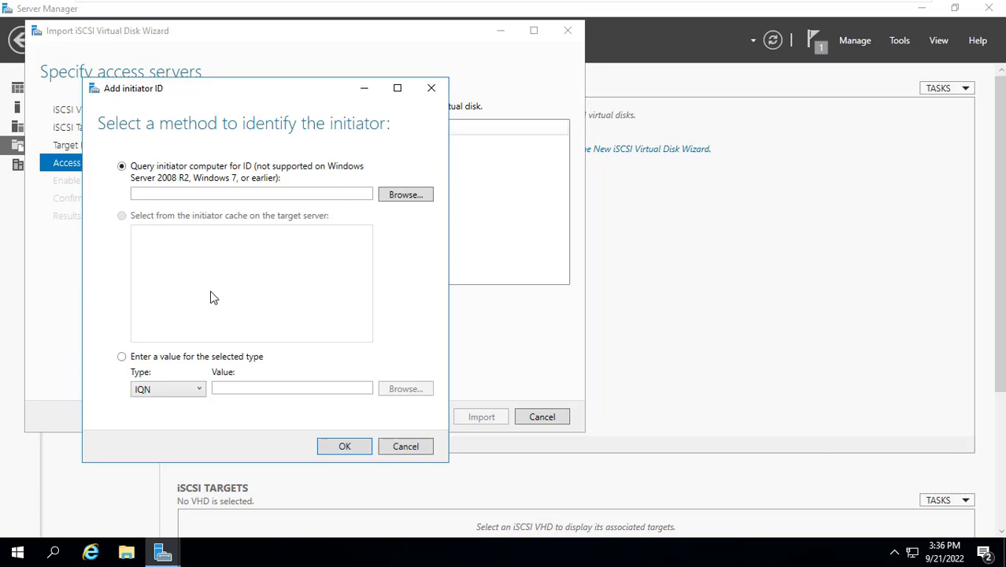
click(122, 359)
click(200, 391)
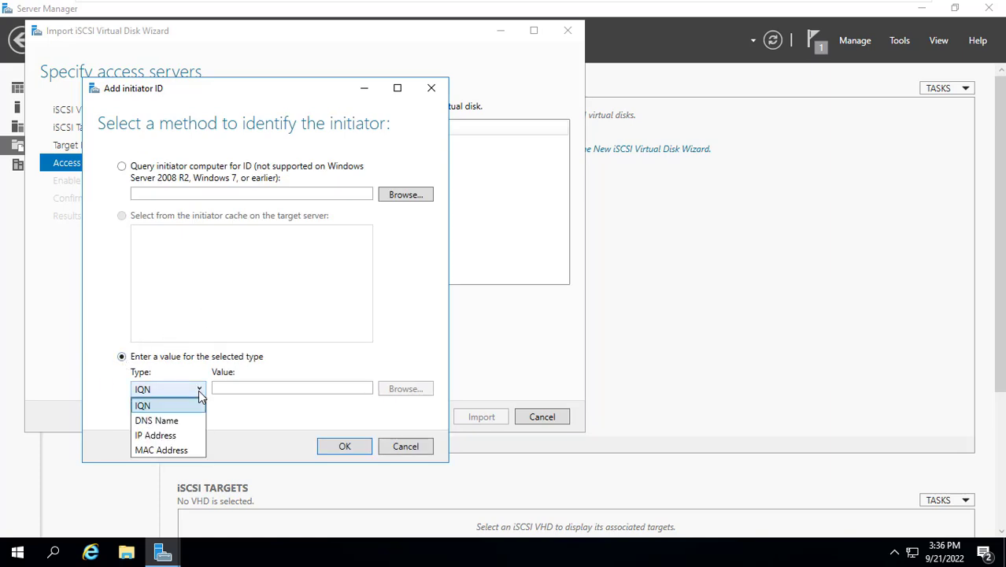
click(179, 452)
click(248, 386)
text(20-47-47-73-)
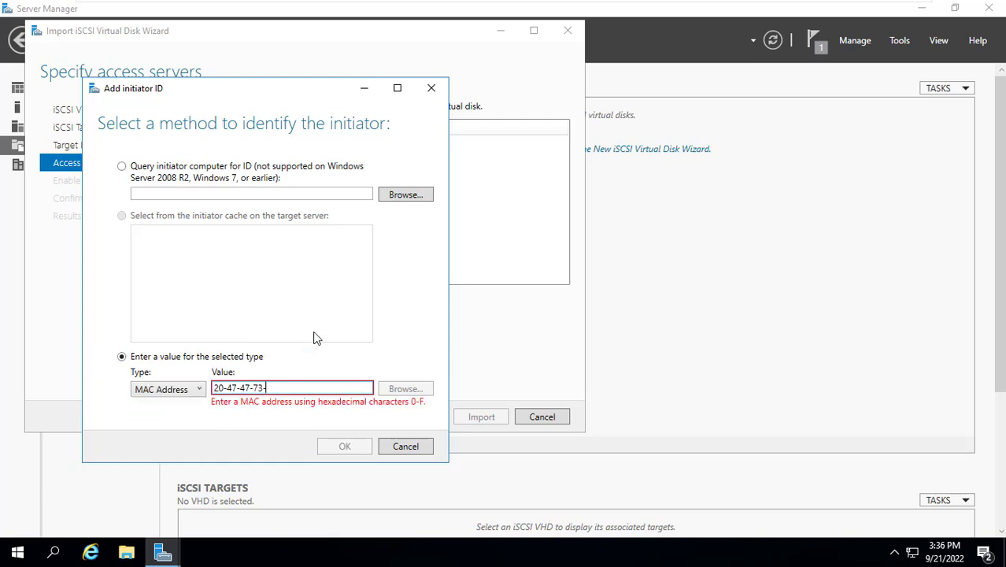
text(FD-AE)
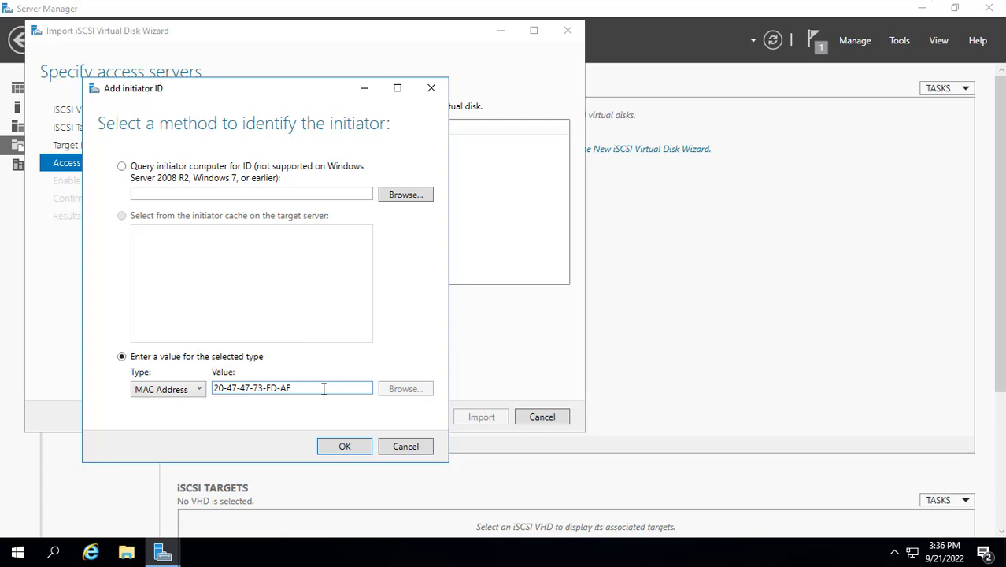
drag(305, 387, 190, 389)
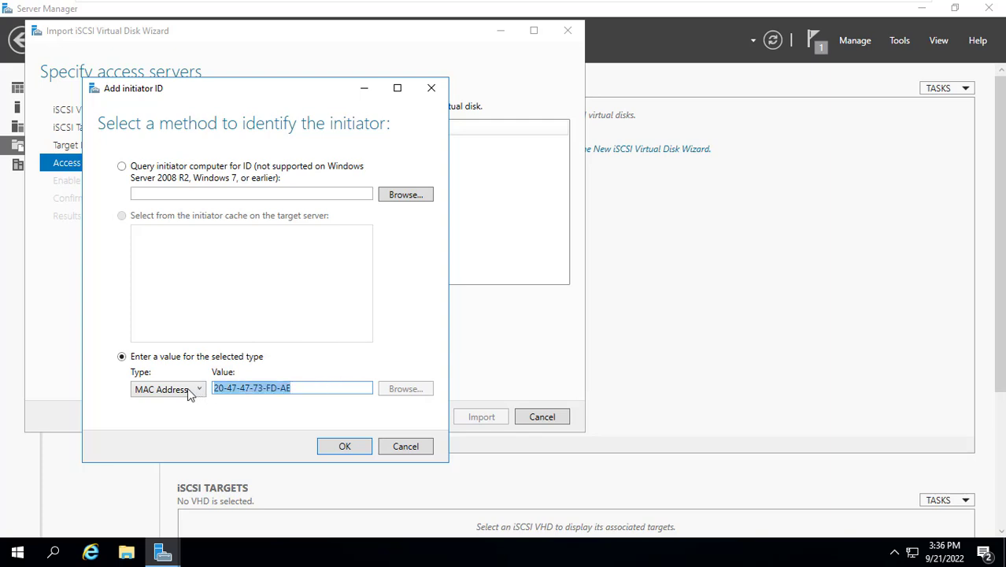
click(356, 452)
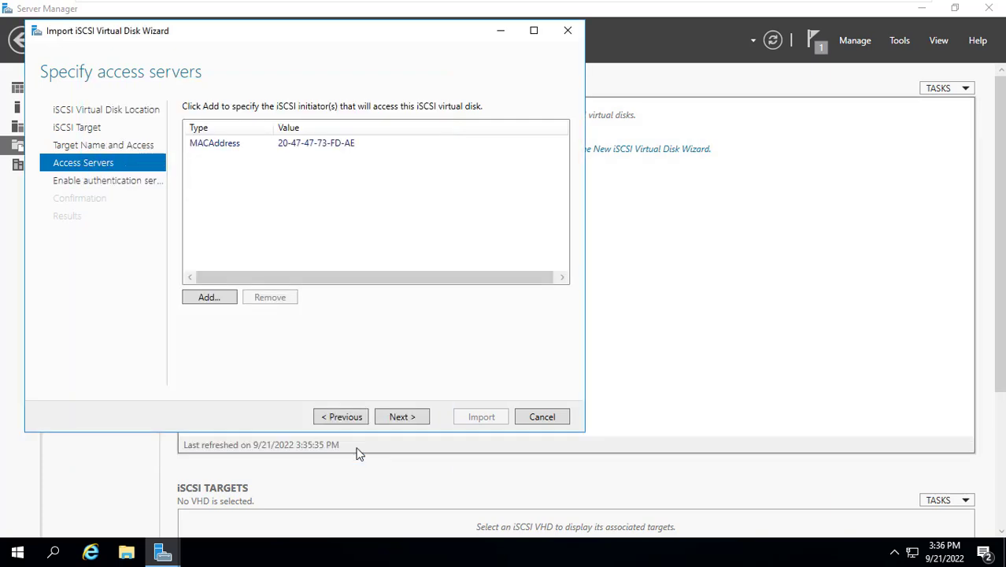
click(311, 146)
Step: Skip authentication, run the import and close the wizard
click(399, 419)
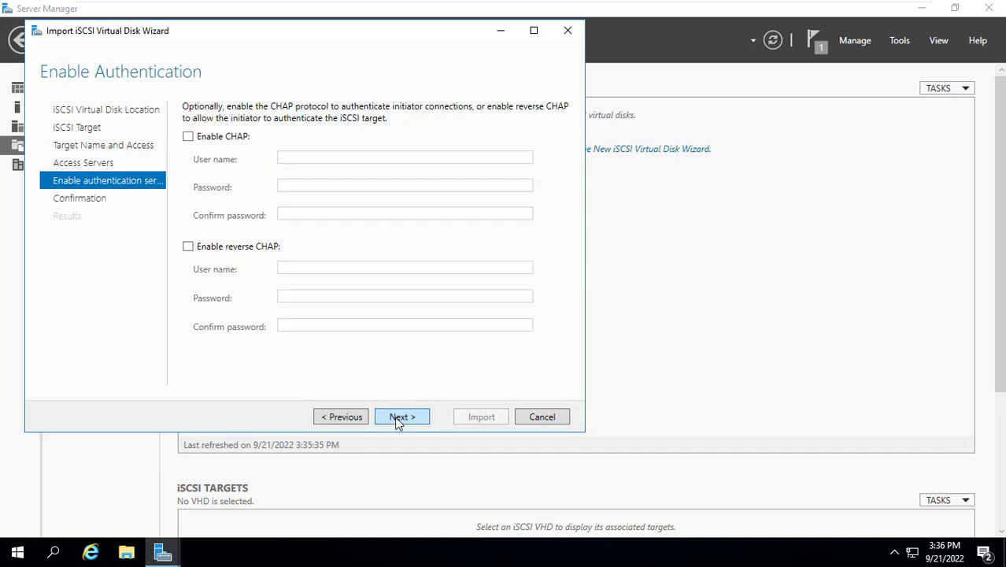
click(400, 418)
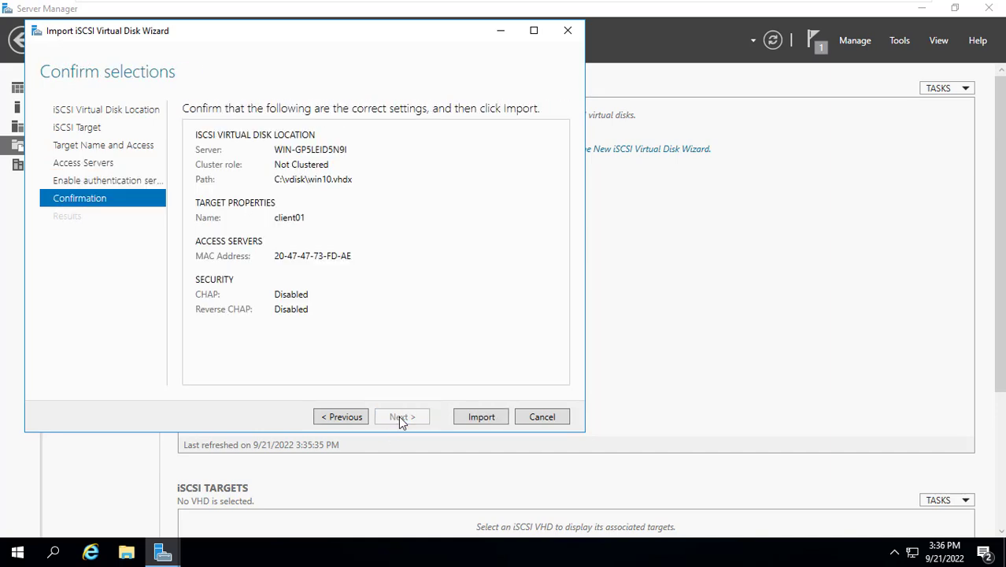
click(479, 417)
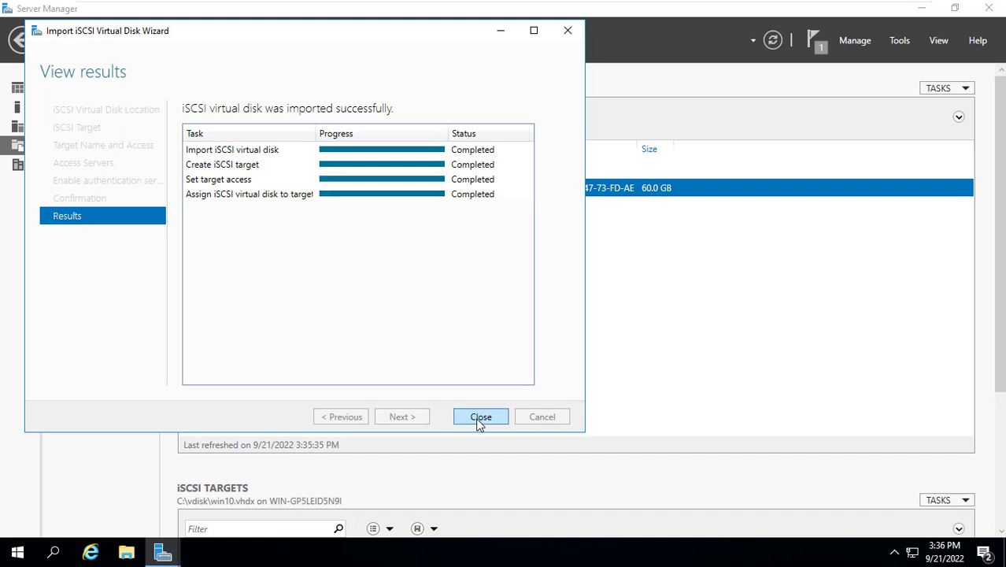
click(481, 417)
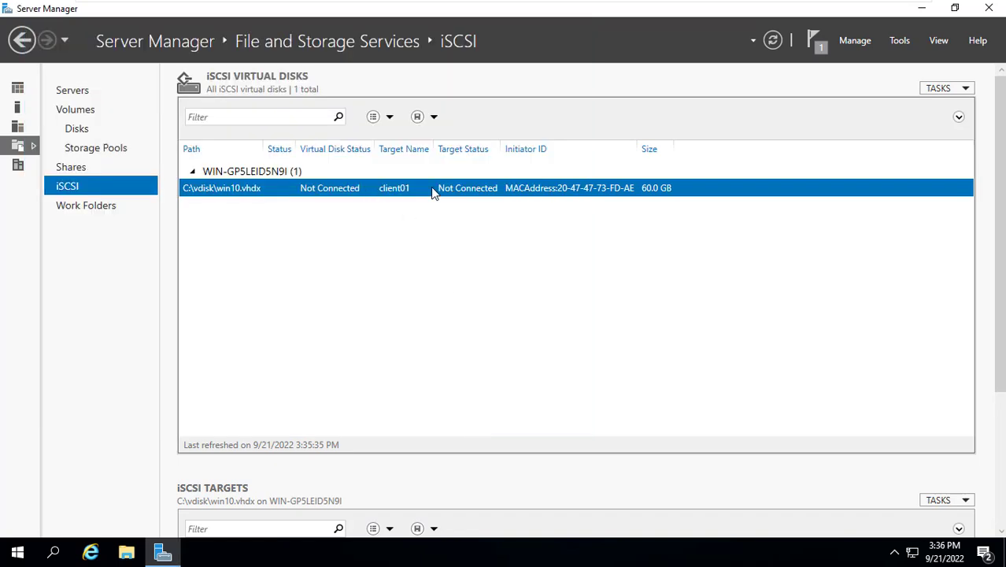
Step: Change the client01 target's IQN to iqn.2022-09.net.vn:client01 in its Properties and save it
scroll(516, 315, down, 5)
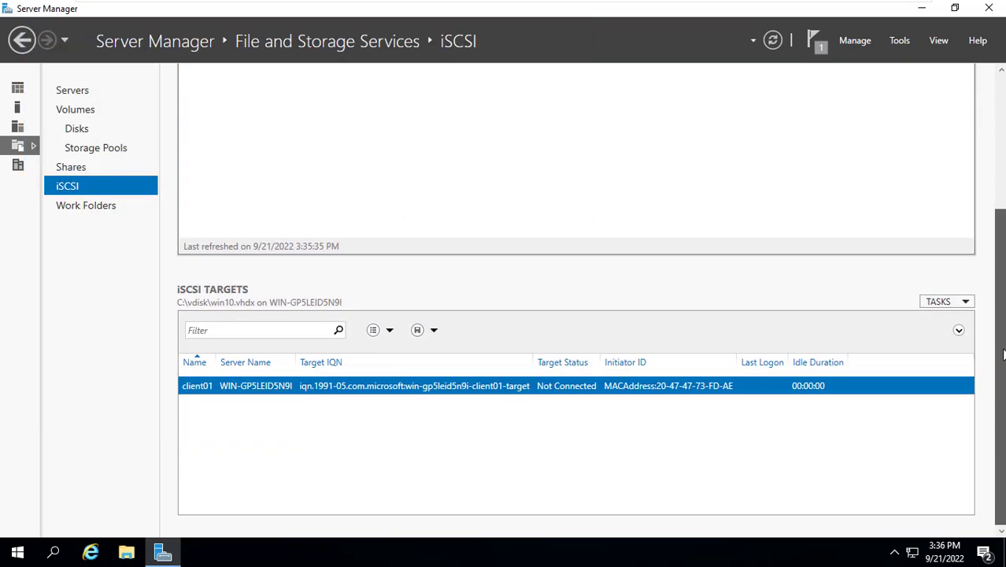
right_click(390, 389)
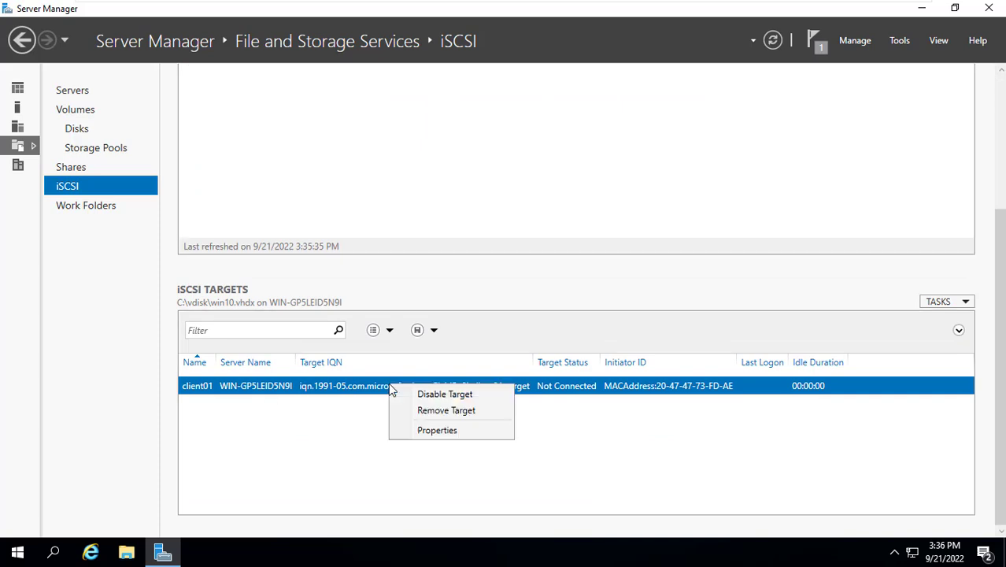
click(446, 432)
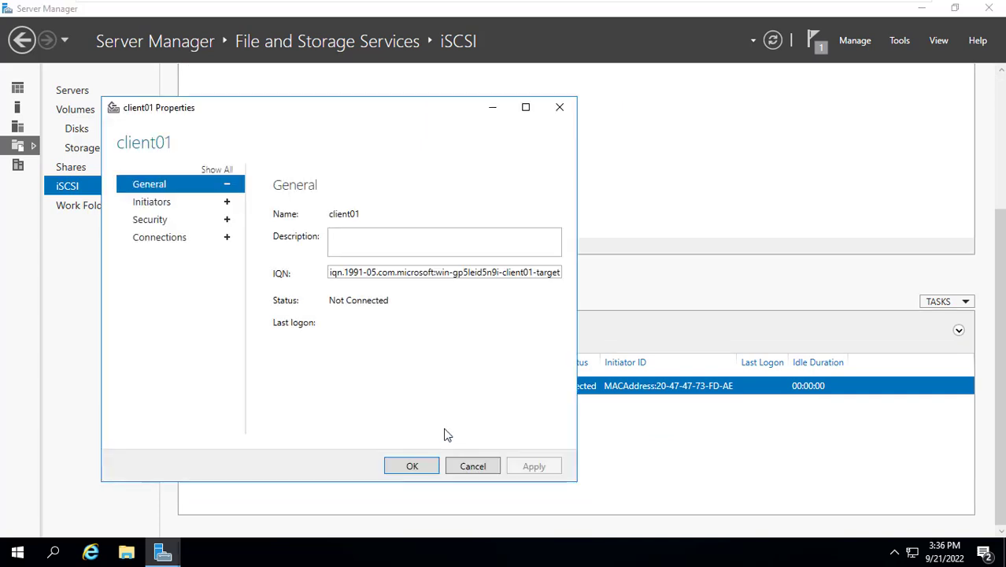
double_click(346, 272)
click(347, 273)
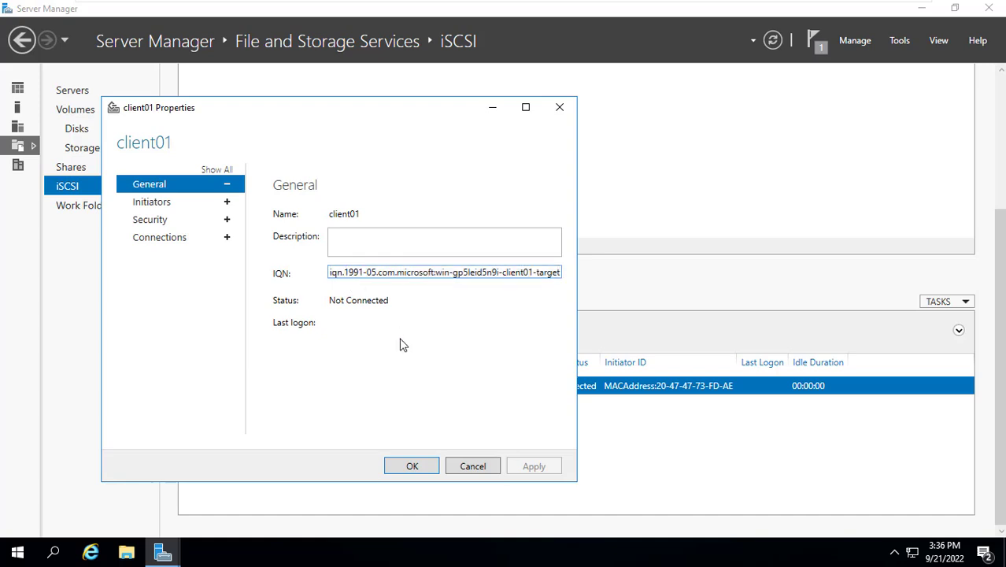
key(Delete)
key(Delete)
key(Delete)
key(Delete)
key(shift+End)
key(Delete)
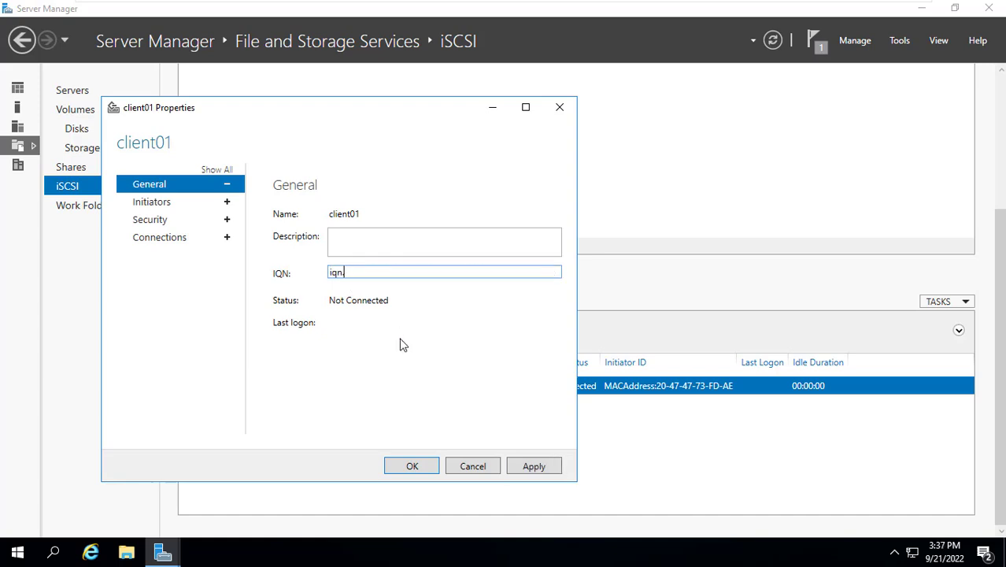
text(2022-09.net.vn:client01)
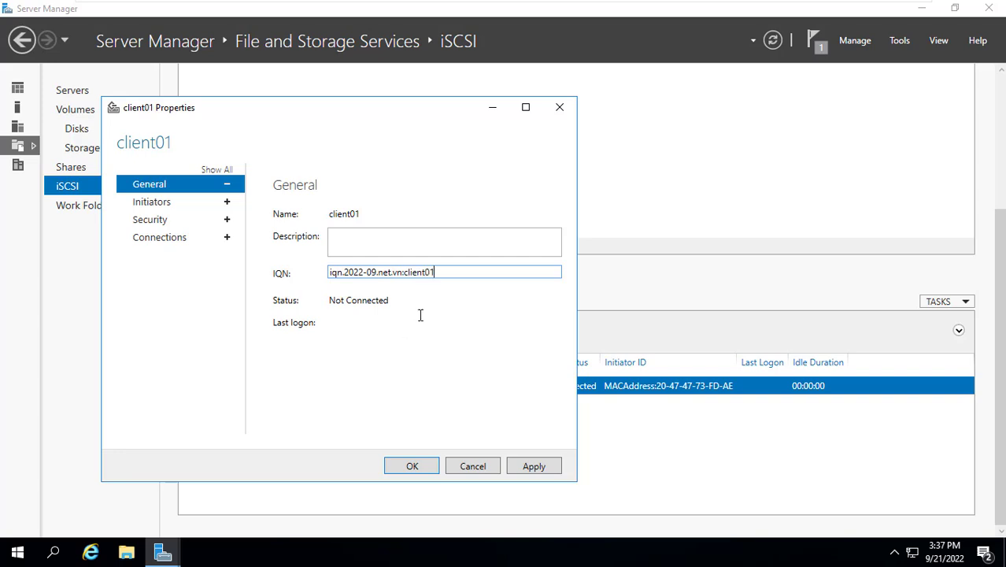
drag(459, 271, 258, 276)
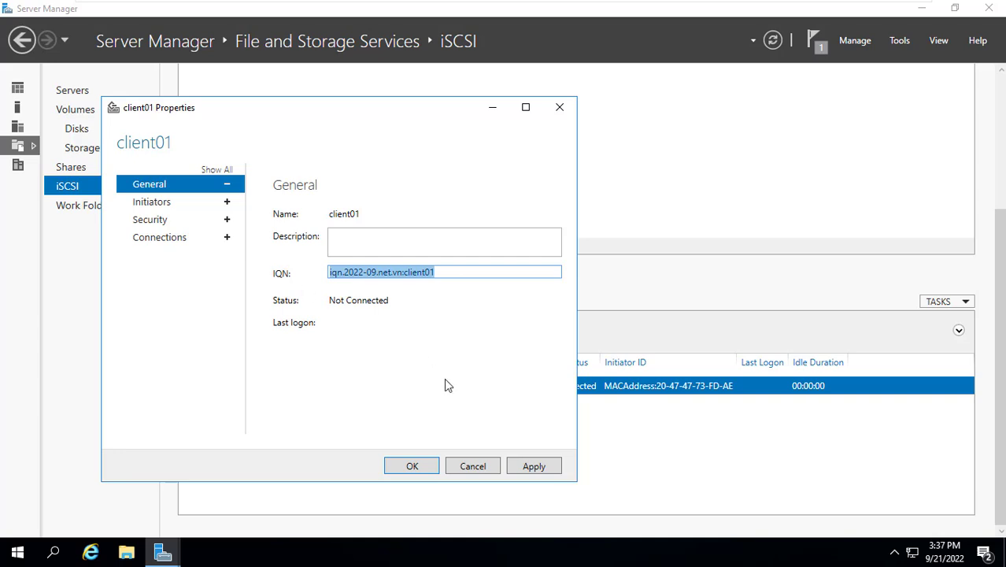
click(429, 472)
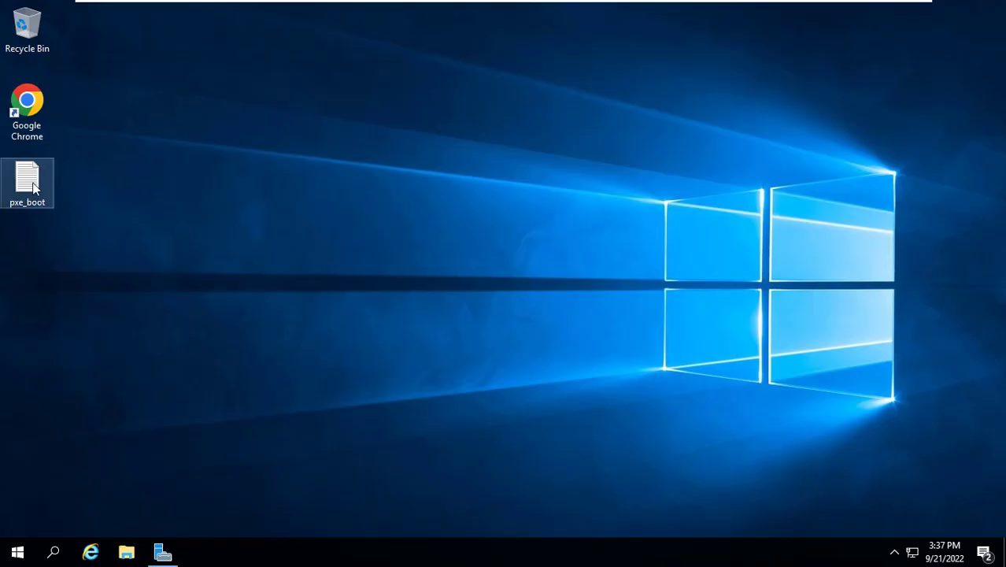
Step: Select the Tiny PXE Server download URL in the pxe_boot notes, then minimize Notepad
double_click(27, 181)
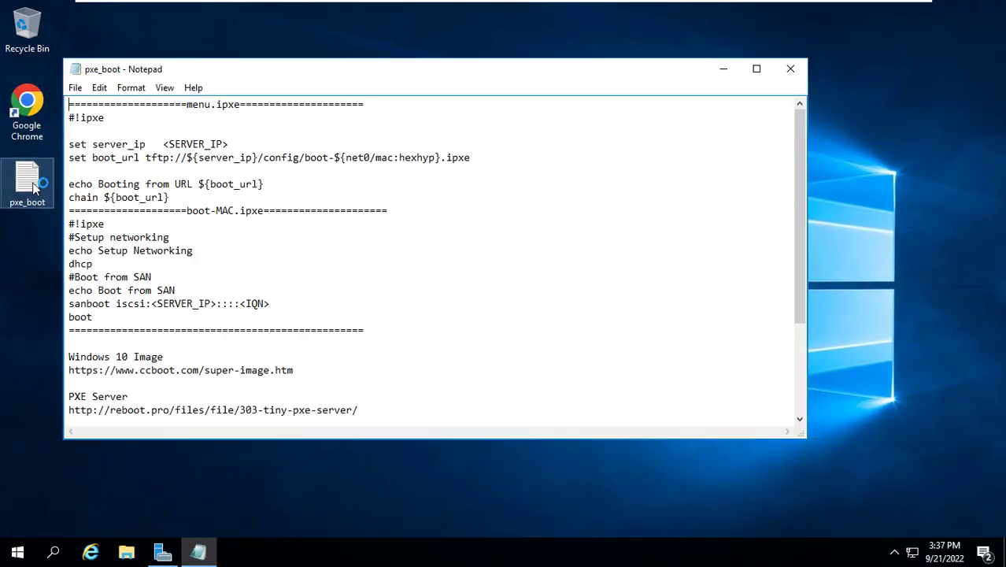
scroll(343, 300, down, 4)
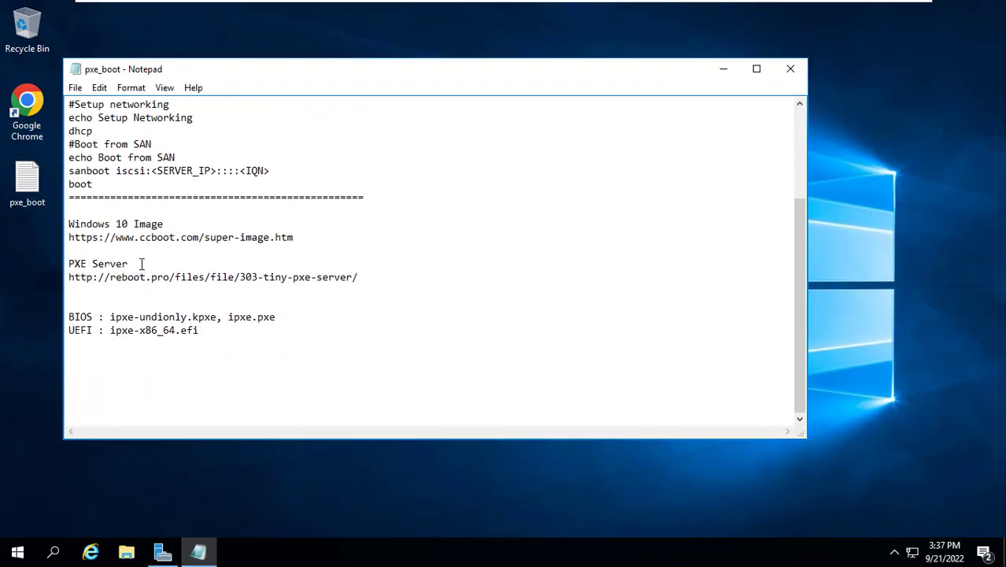
drag(138, 263, 67, 264)
drag(361, 277, 65, 279)
key(ctrl+c)
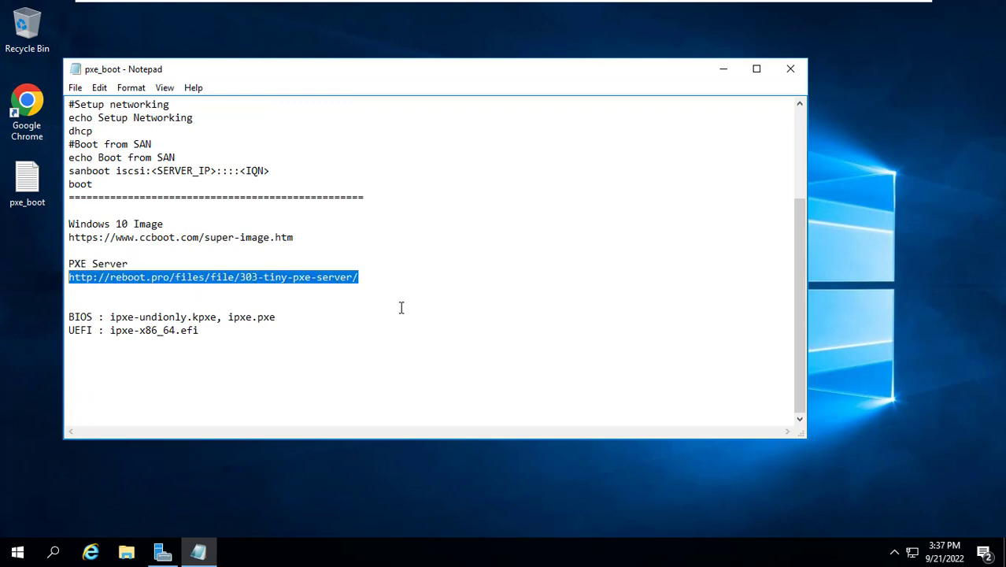
click(724, 69)
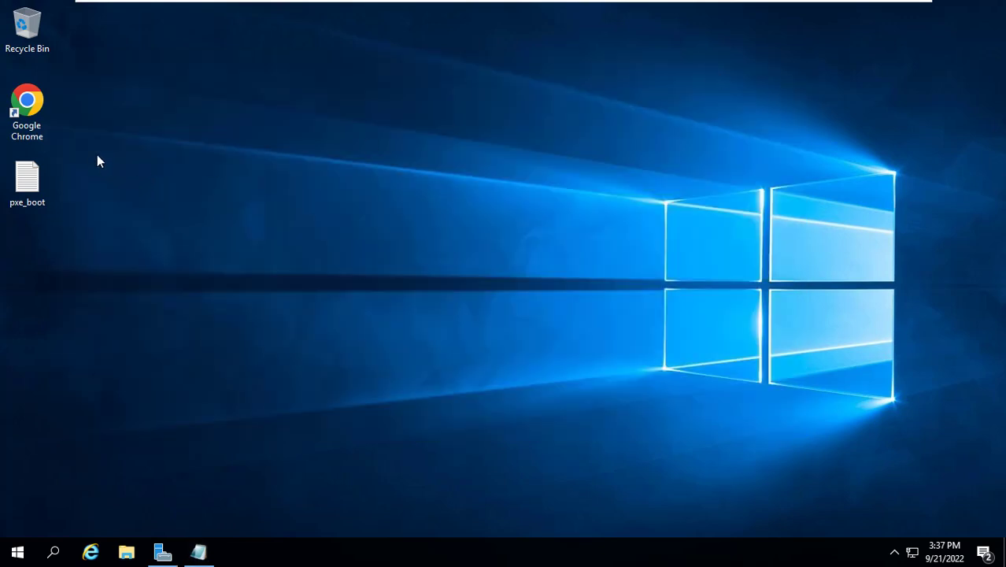
Step: Load the copied Tiny PXE Server 1.0.0.23 page on reboot.pro in Chrome
double_click(32, 114)
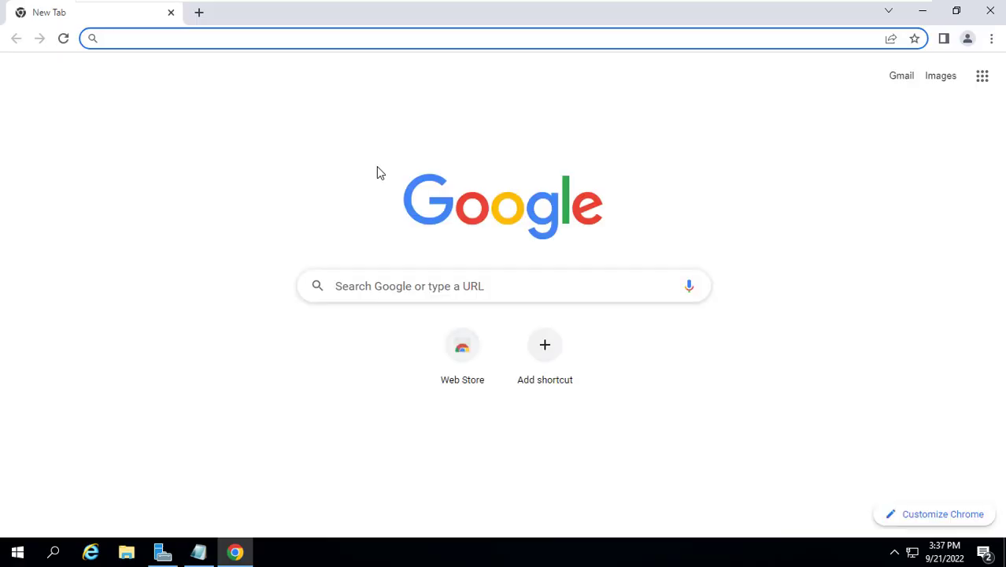
key(ctrl+v)
key(Return)
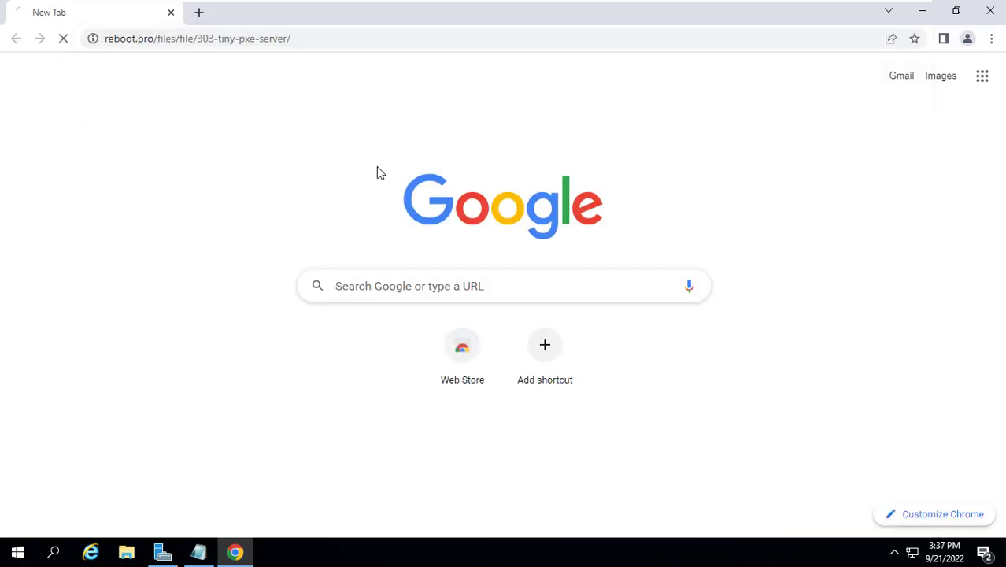
drag(126, 293, 348, 297)
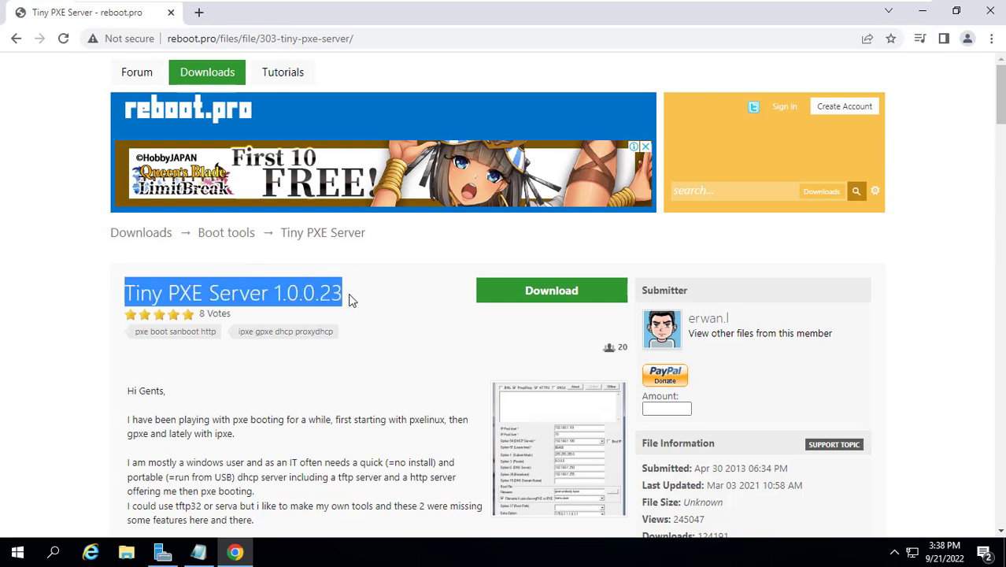
Step: Download pxesrv.zip from the mirrors and show it in its Downloads folder
click(559, 290)
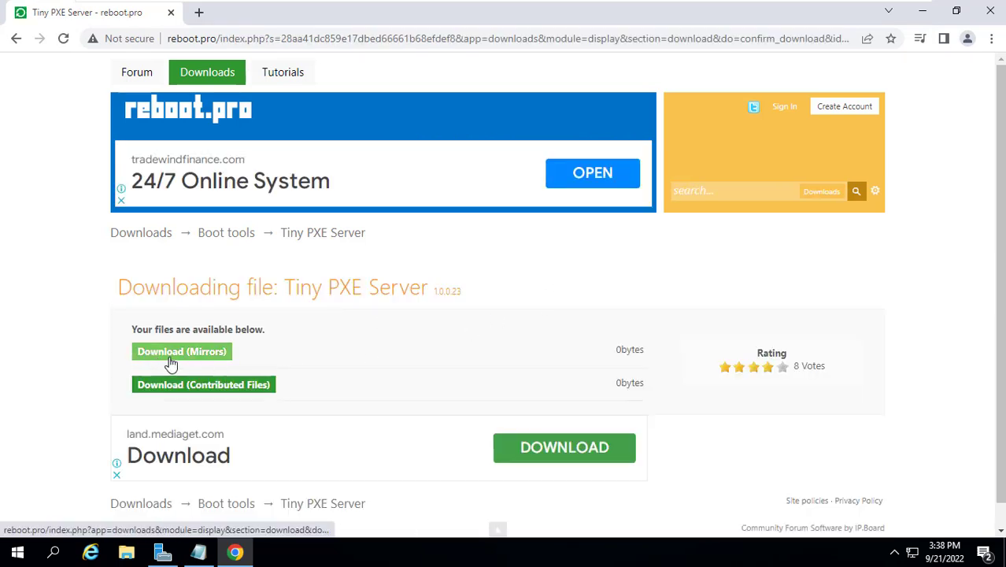
click(177, 352)
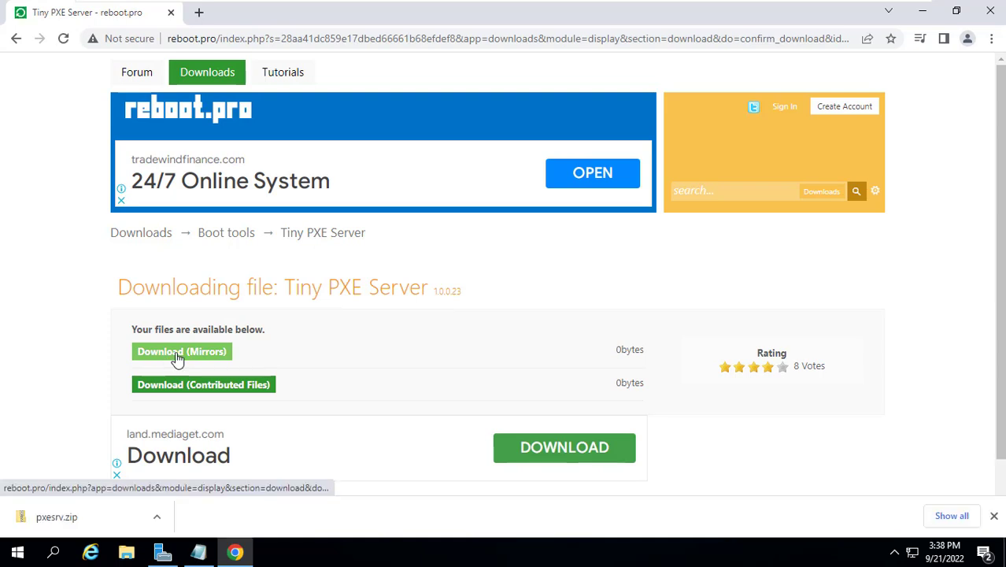
click(158, 519)
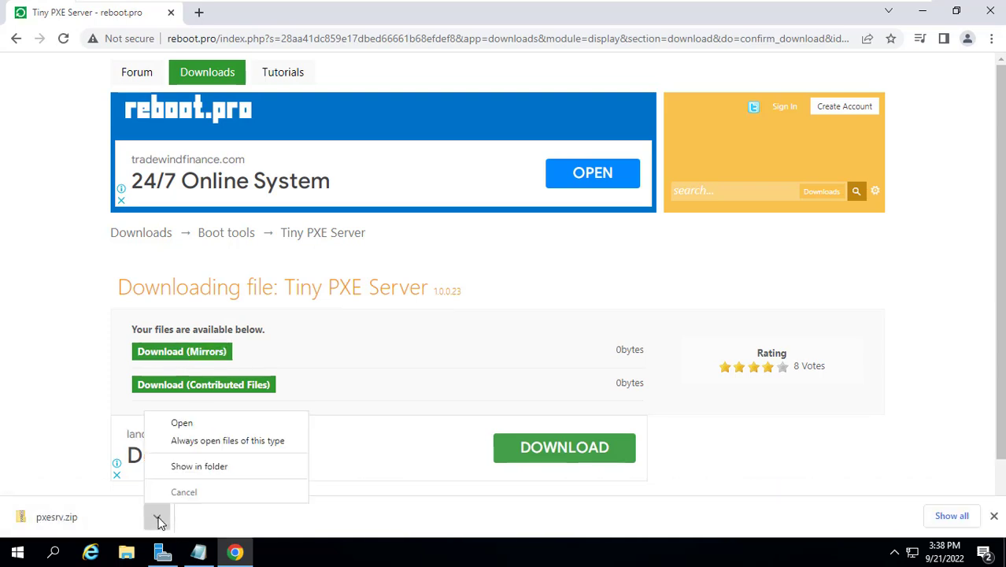
click(218, 473)
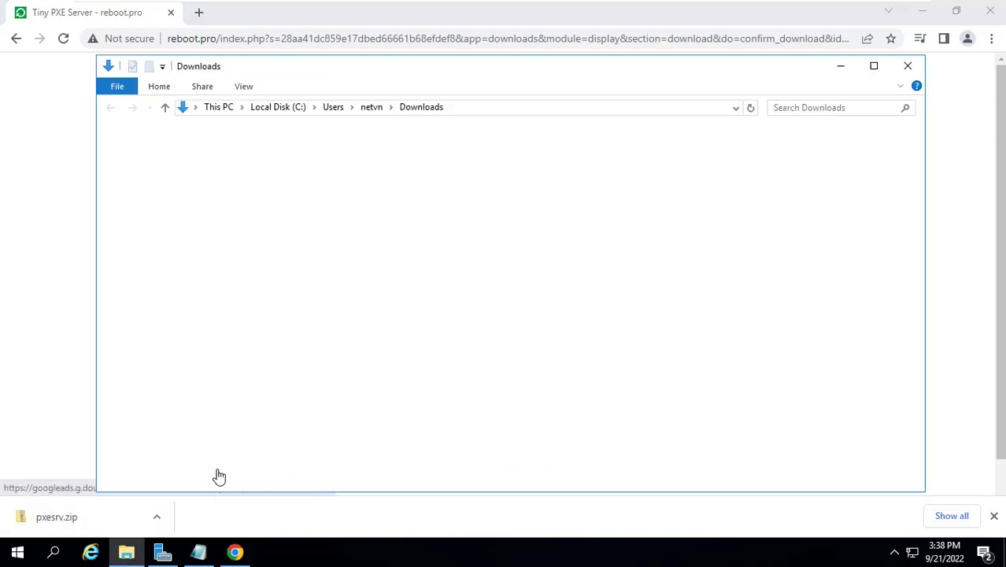
Step: Close Chrome, maximize Downloads, and start extracting pxesrv.zip with drive C: as the destination
click(991, 11)
click(874, 67)
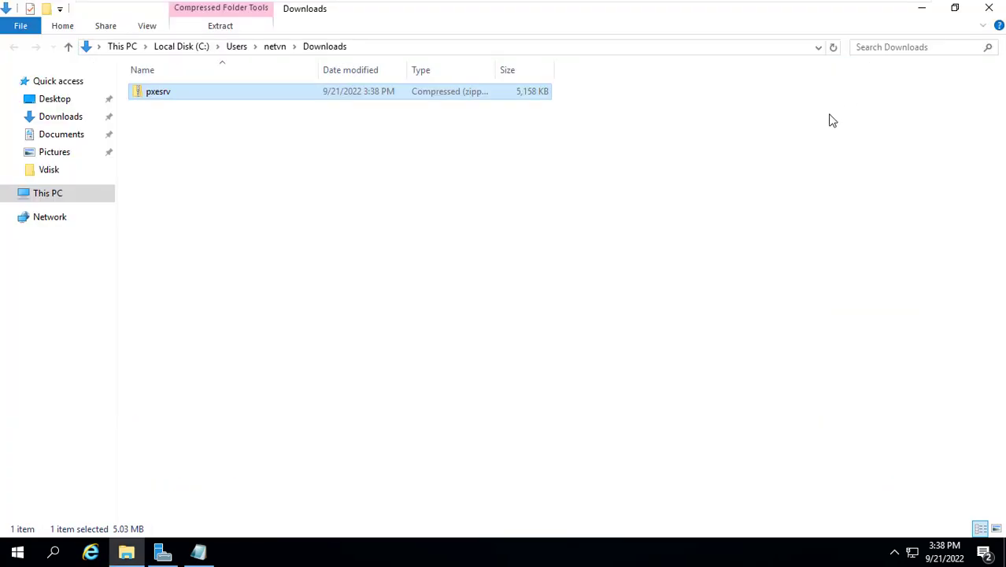
right_click(189, 92)
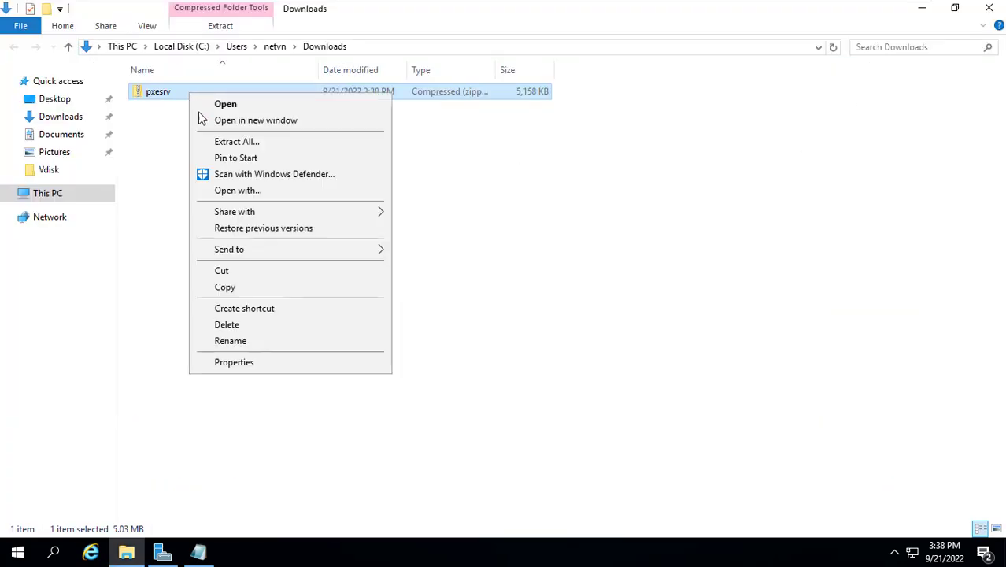
click(225, 146)
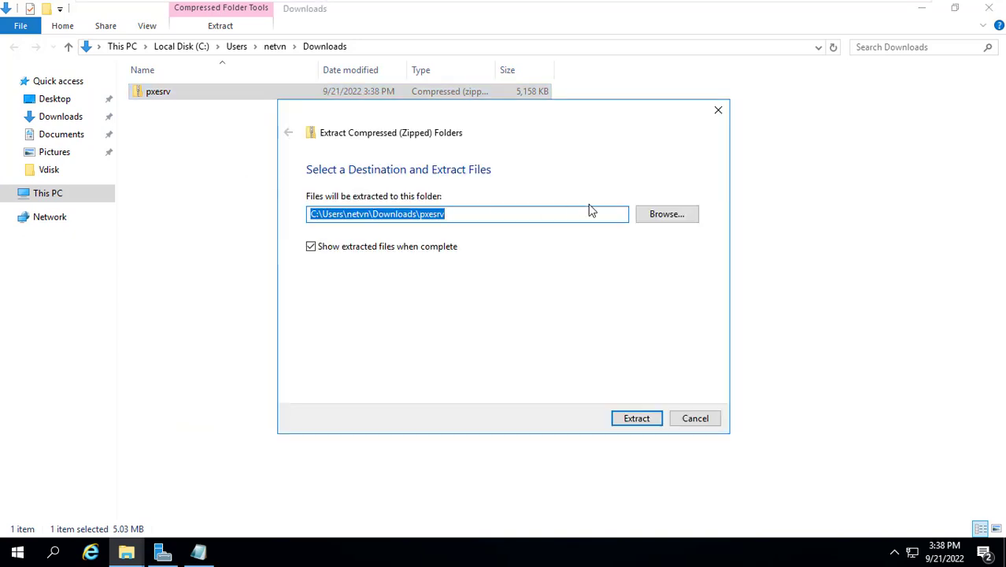
click(660, 215)
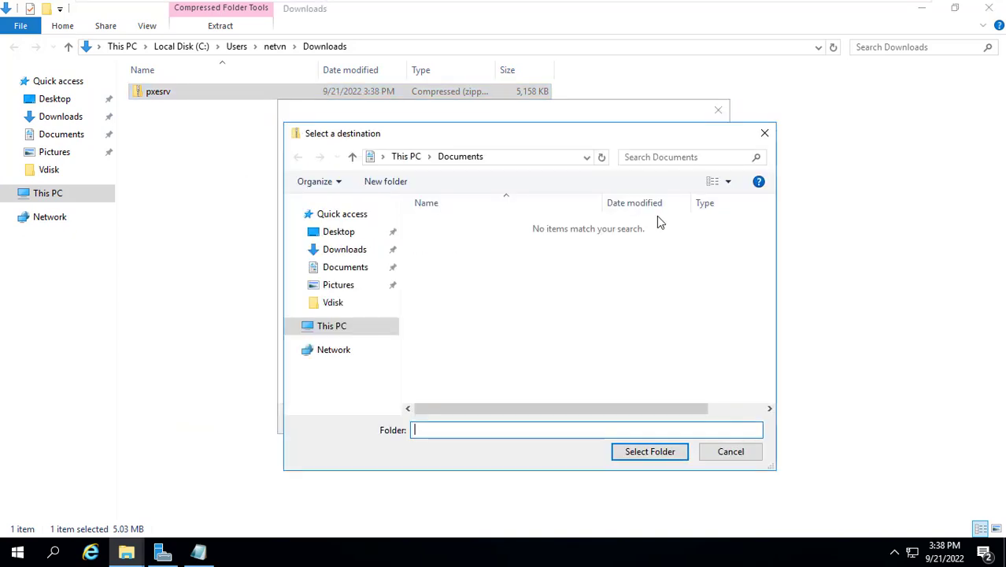
click(350, 329)
scroll(505, 331, down, 3)
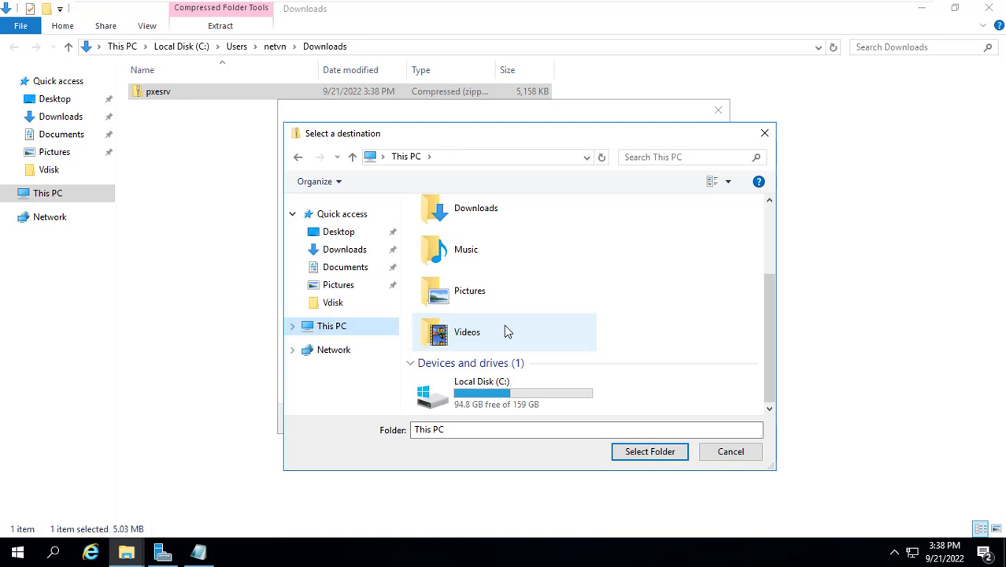
double_click(470, 392)
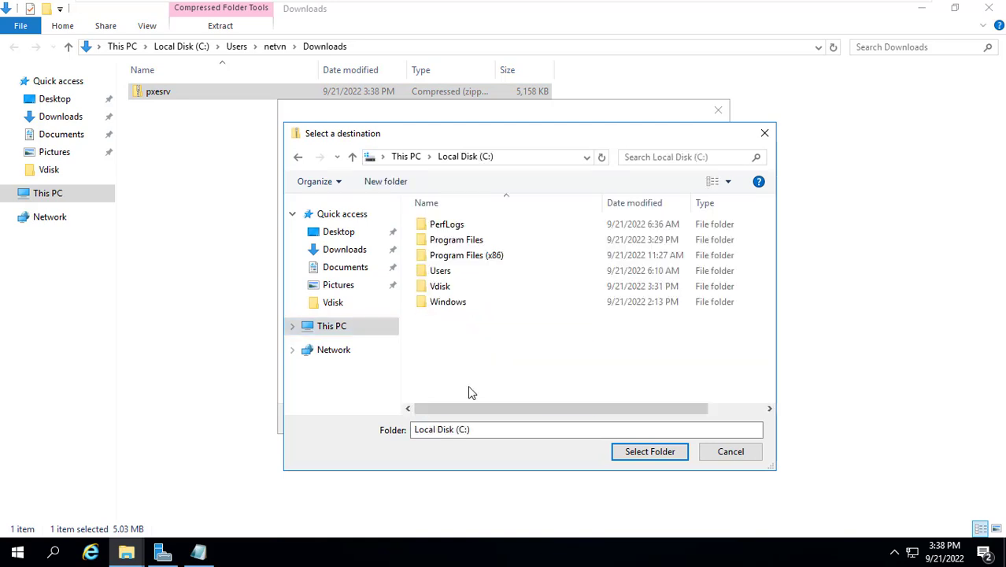
Step: Create a C:\pxesrv folder and extract the zip into it
click(385, 181)
text(pxe)
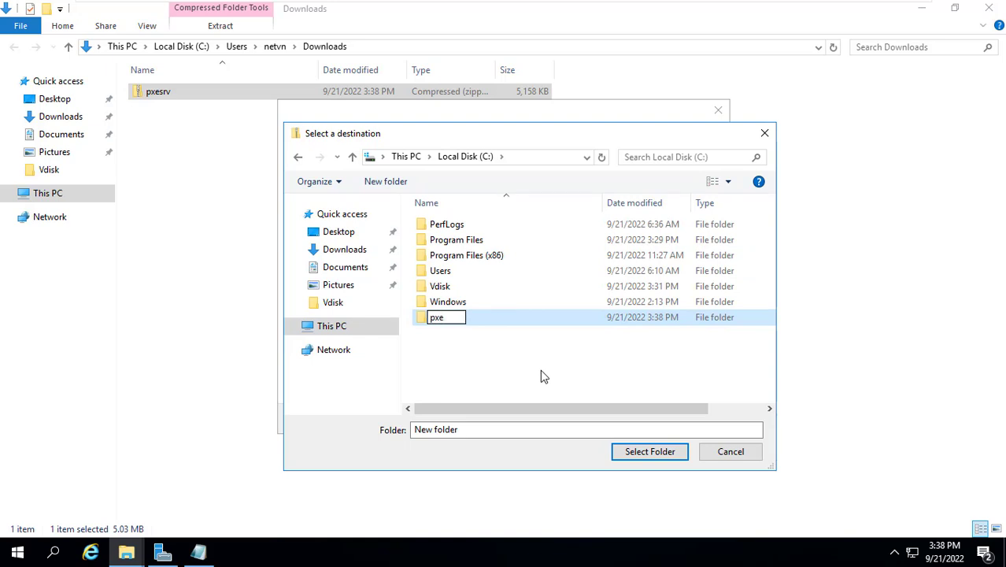
text(srv)
key(Return)
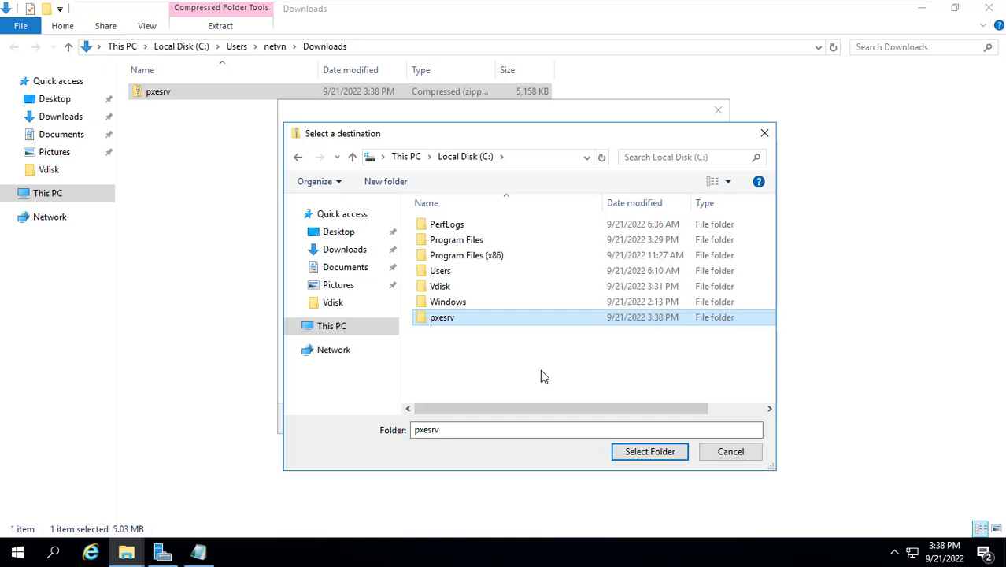
key(Return)
click(641, 451)
click(636, 419)
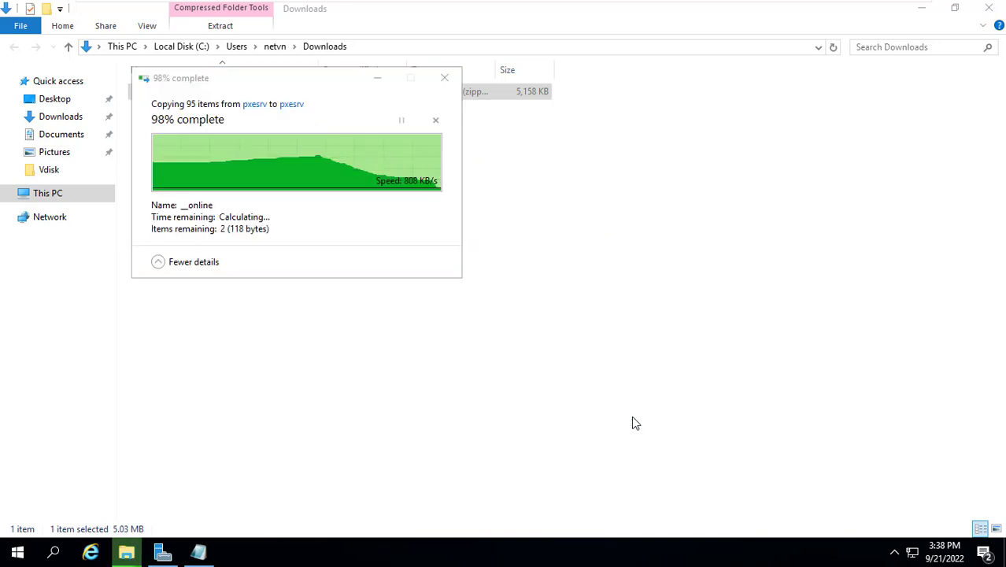
Step: Close the Downloads window and maximize the C:\pxesrv window with nothing selected
drag(276, 442, 348, 153)
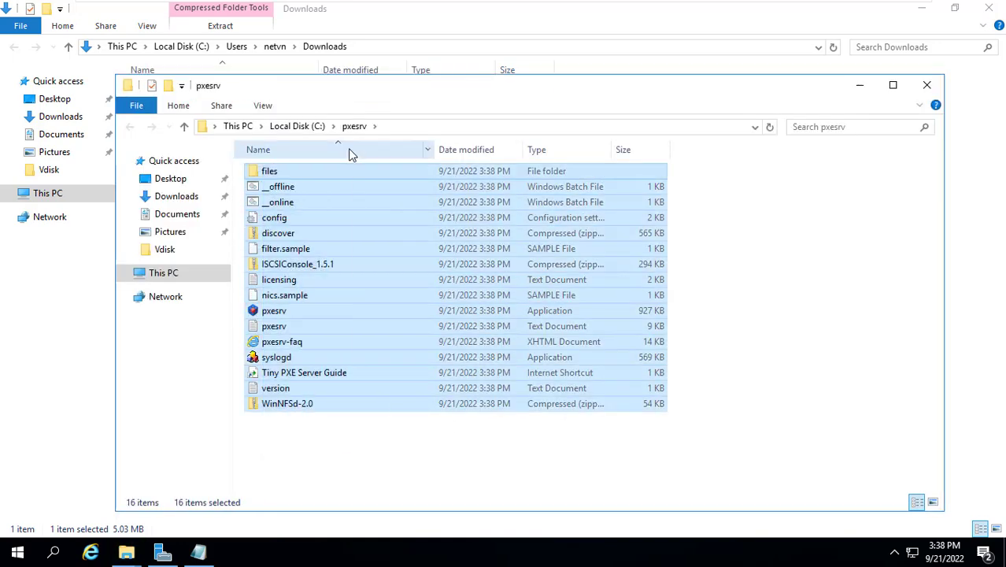
click(989, 15)
click(989, 11)
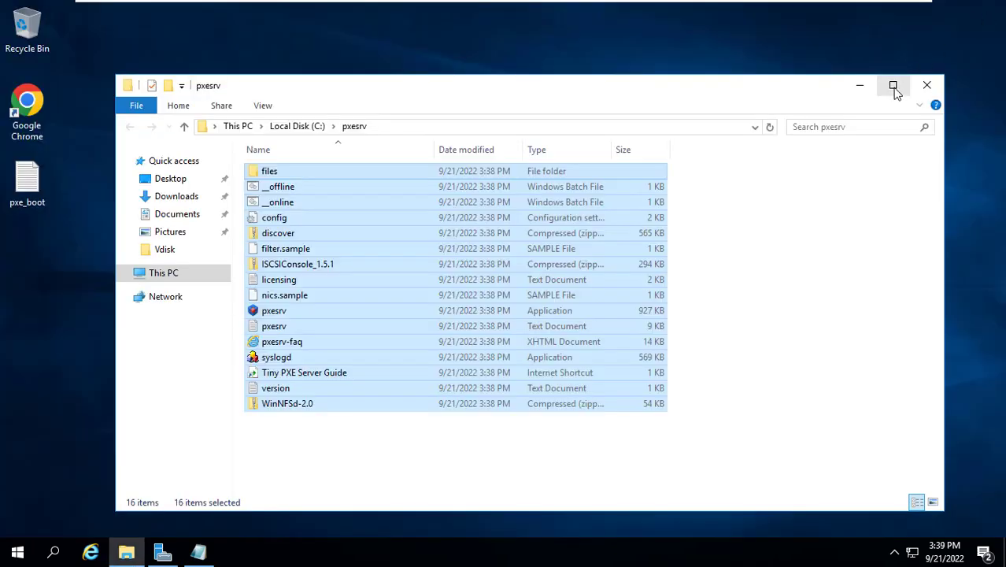
click(893, 84)
click(249, 415)
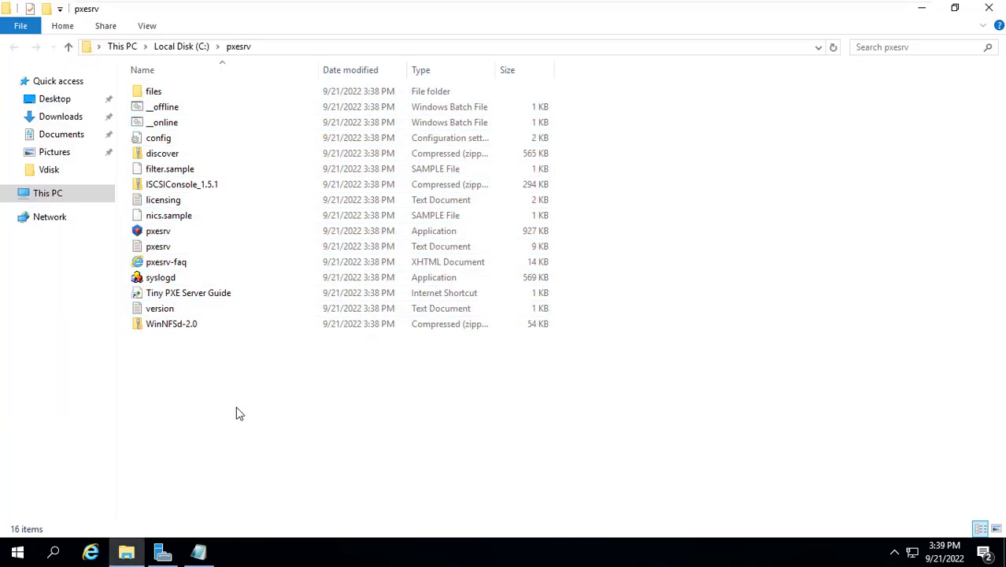
Step: Open C:\pxesrv\files and select menu.ipxe in its 57-item list
double_click(154, 91)
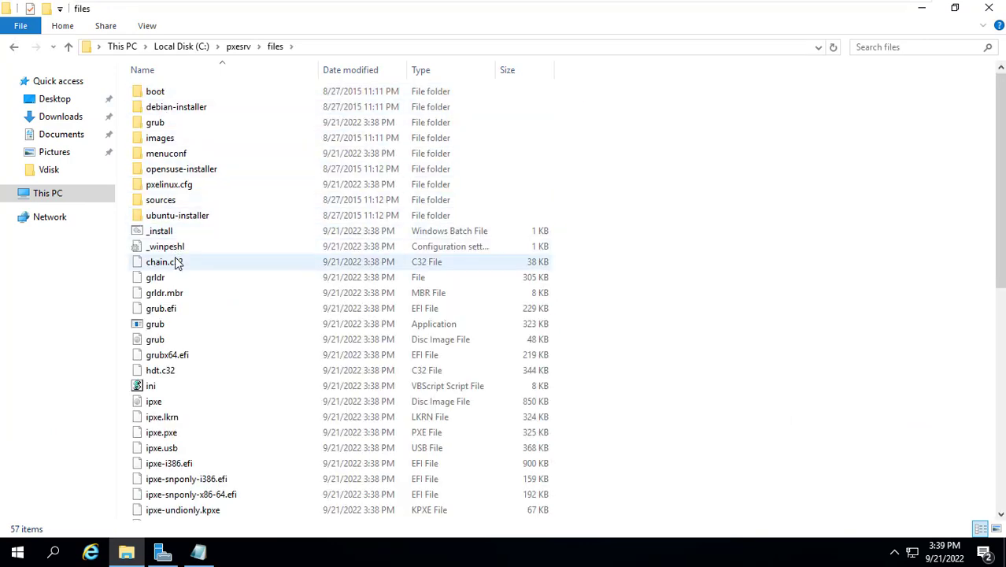
click(175, 262)
key(m)
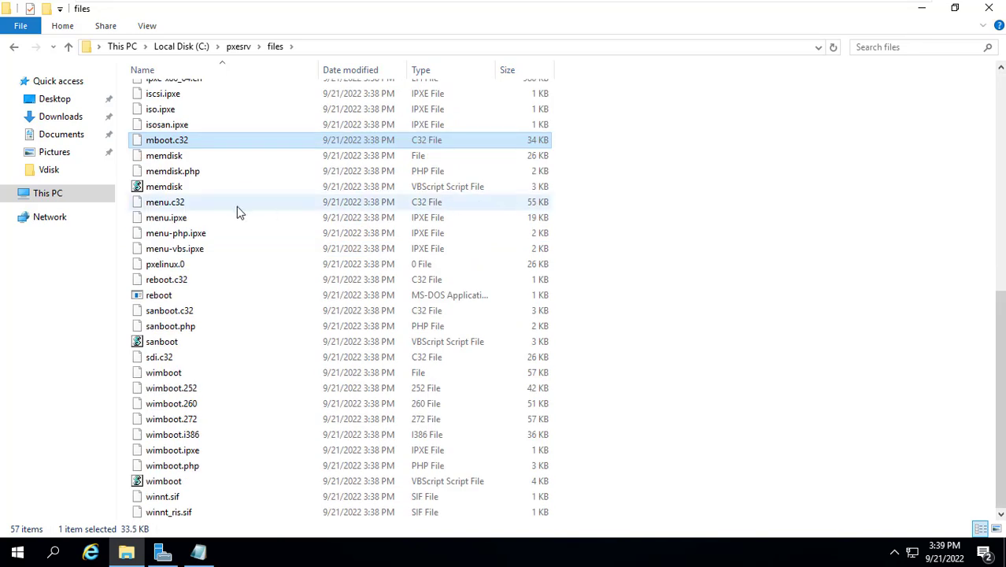
click(185, 219)
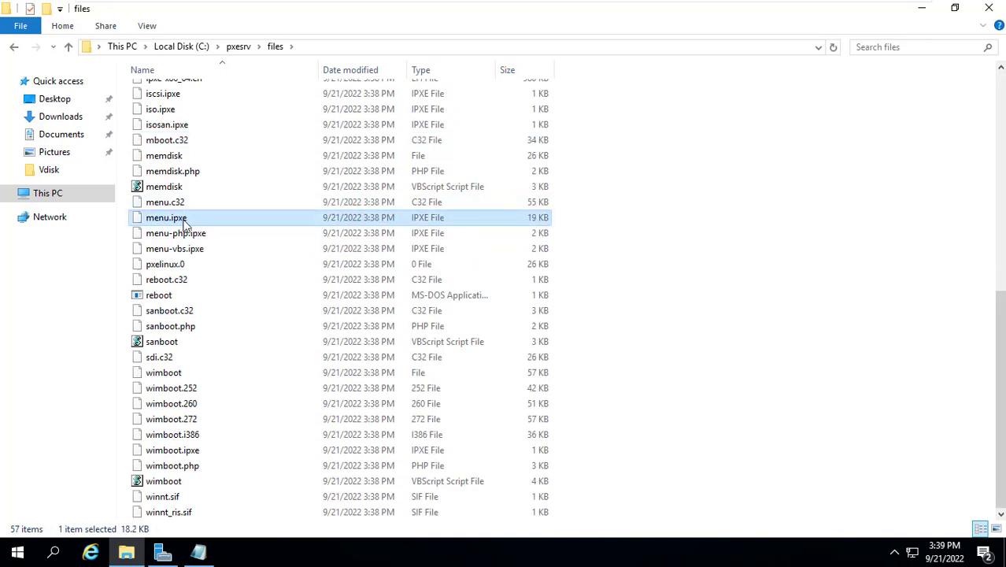
Step: Open menu.ipxe in Notepad and delete all its existing content
double_click(175, 225)
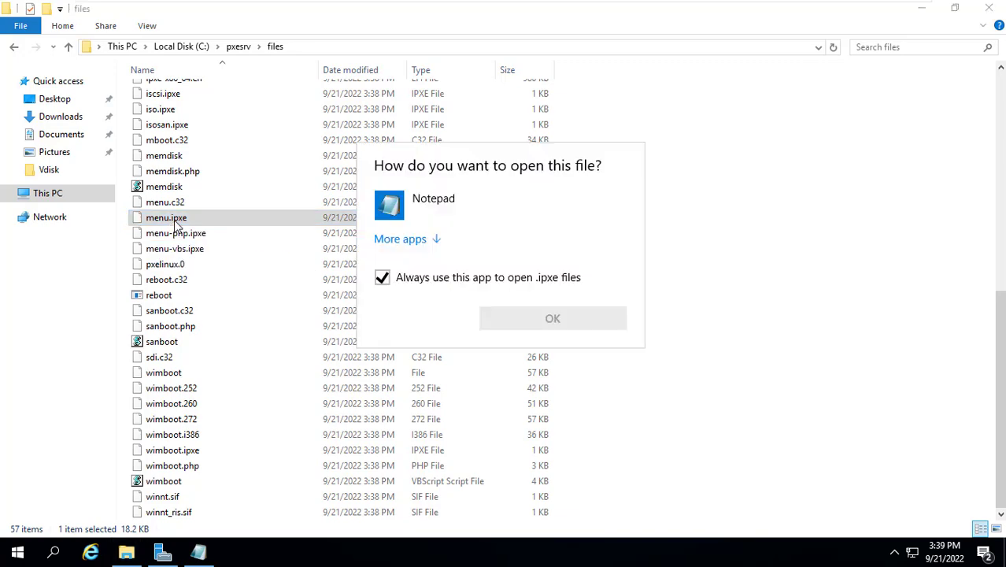
click(428, 207)
click(554, 320)
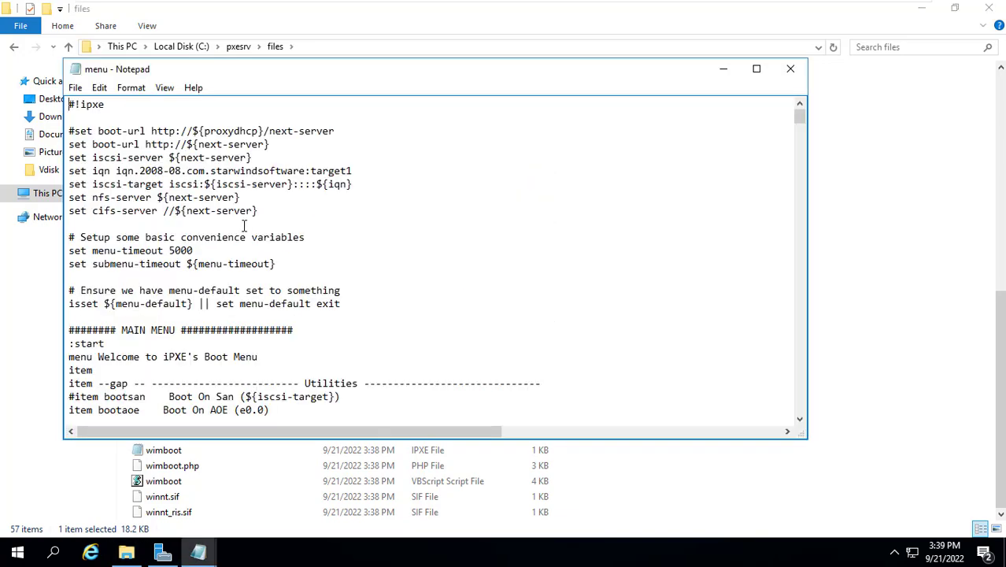
key(ctrl+a)
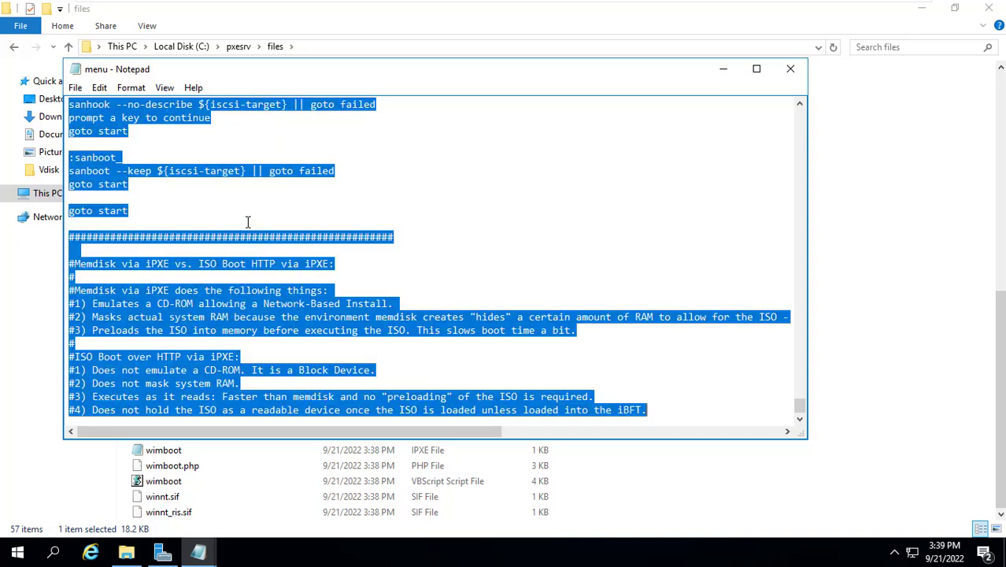
key(Delete)
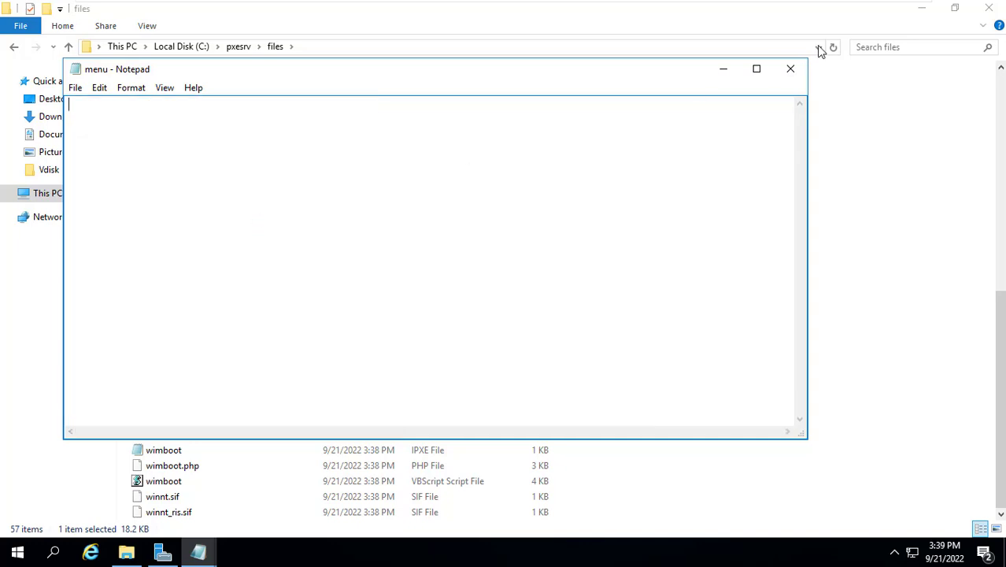
Step: Paste the menu.ipxe chain script from the pxe_boot notes into the empty file
click(932, 14)
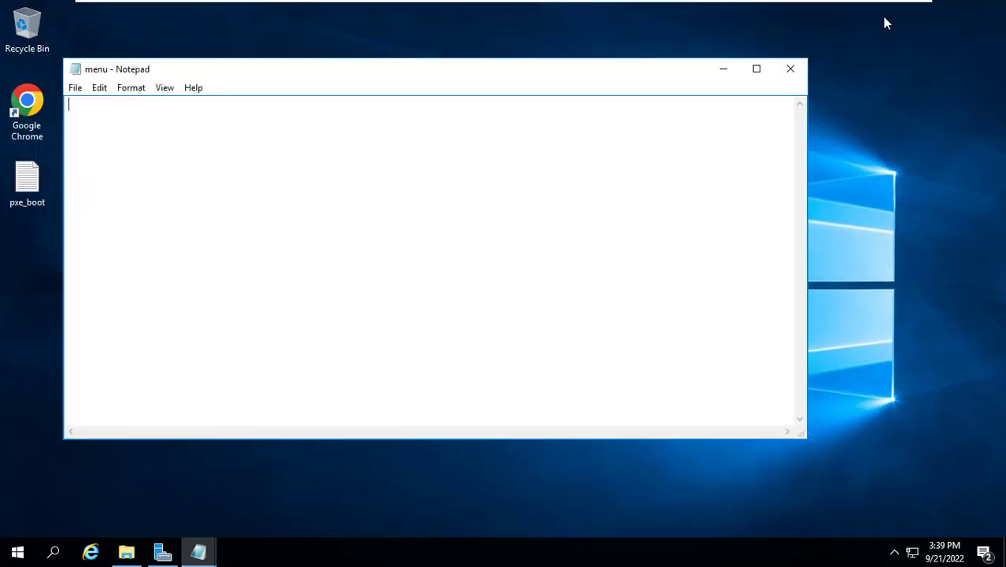
click(723, 73)
mouse_move(203, 555)
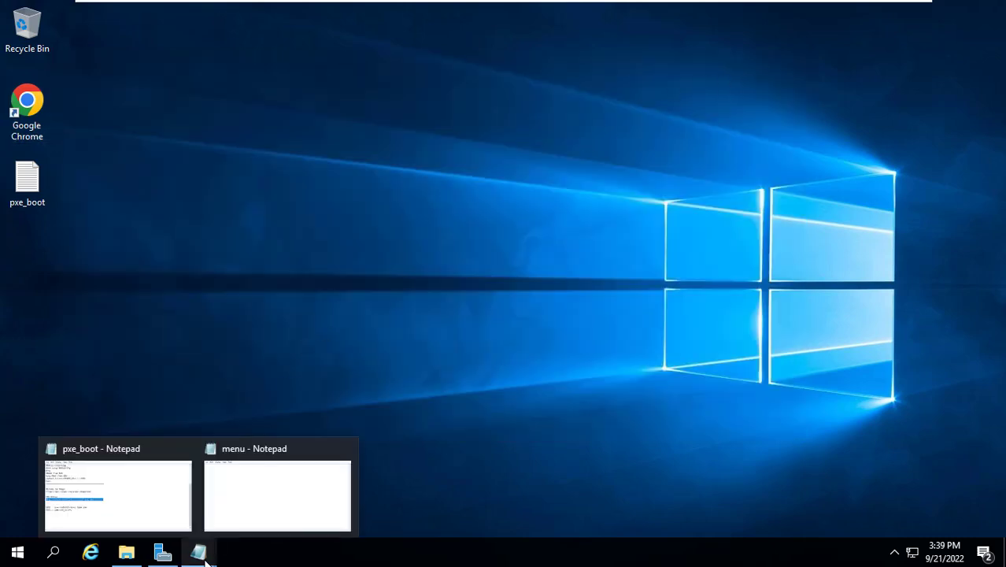
click(160, 508)
scroll(200, 402, up, 3)
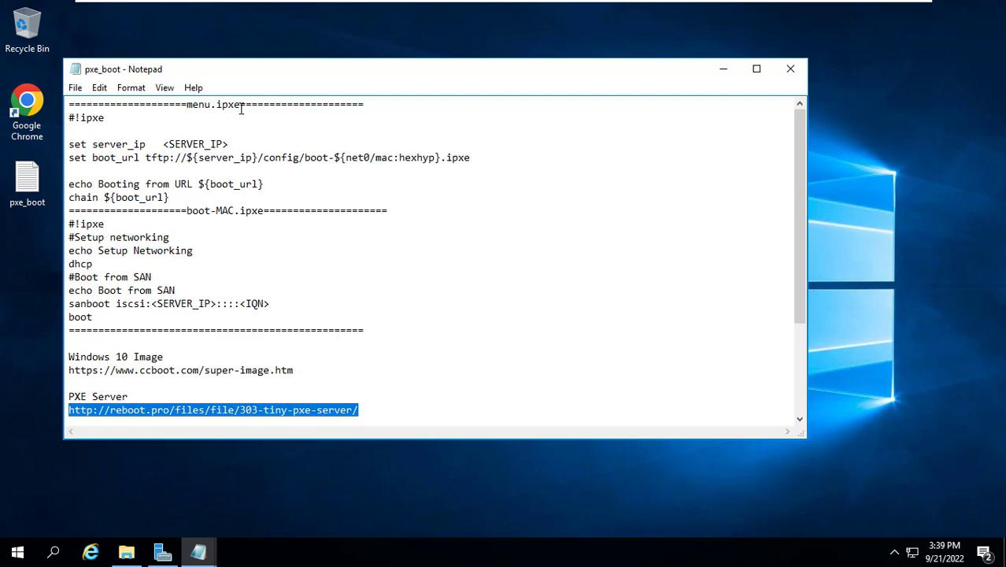
drag(240, 105, 187, 106)
drag(203, 196, 67, 117)
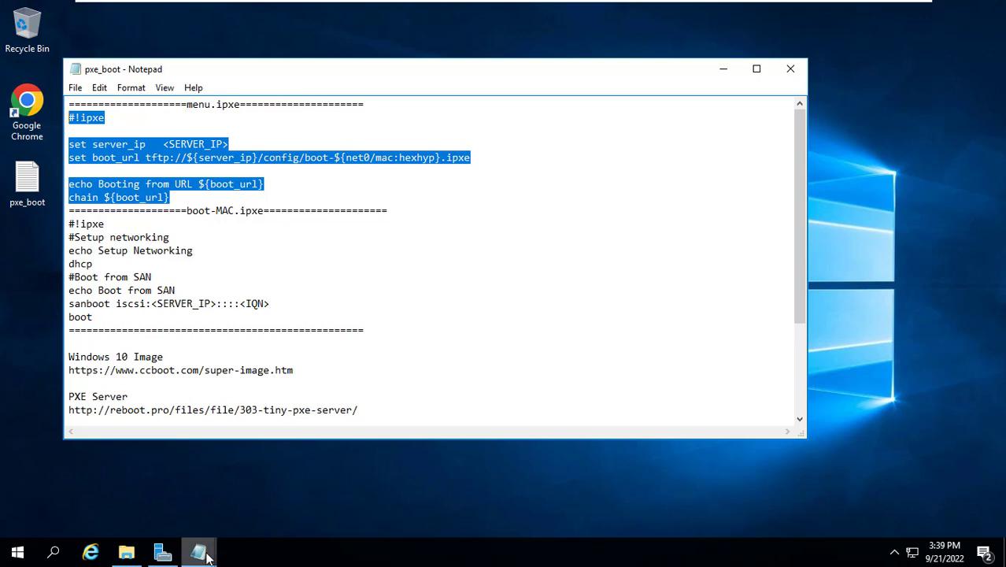
mouse_move(199, 553)
click(281, 501)
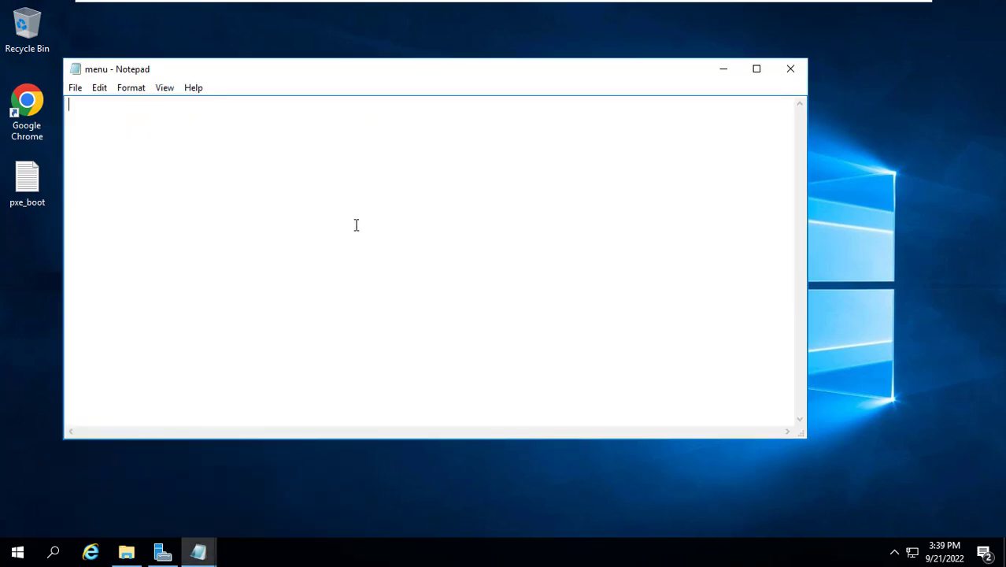
text(#!ipxe  set server_ip   <SERVER_IP> set boot_url tftp://${server_ip}/config/boot-${net0/mac:hexhyp}.ipxe  echo Booting from URL ${boot_url} chain ${boot_url})
Step: Set server_ip to 192.168.1.113, then save and close menu.ipxe
click(248, 132)
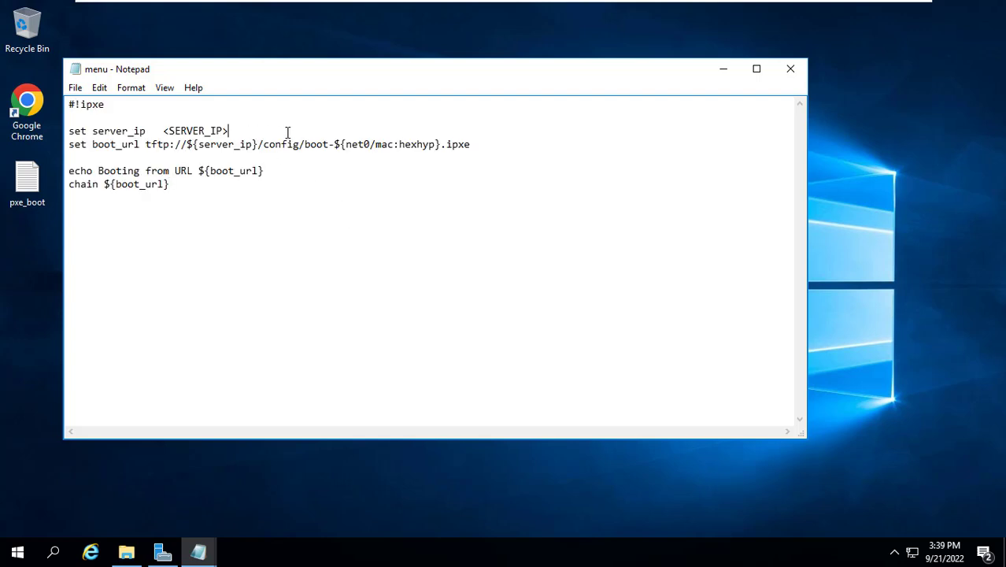
key(BackSpace)
key(BackSpace)
key(BackSpace)
key(BackSpace)
key(BackSpace)
key(BackSpace)
key(BackSpace)
key(BackSpace)
key(BackSpace)
text(192.168.1.113)
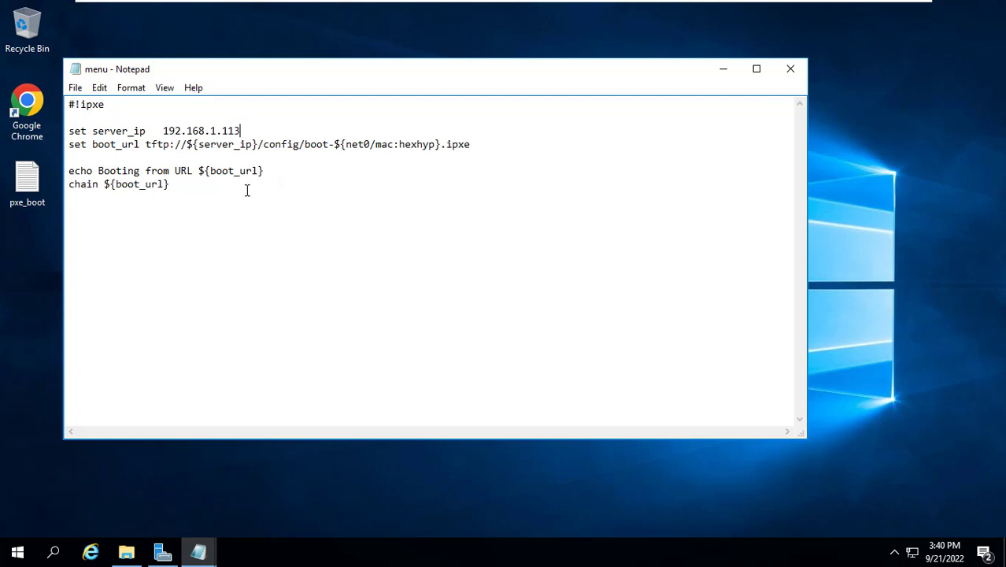
drag(247, 191, 55, 83)
click(75, 90)
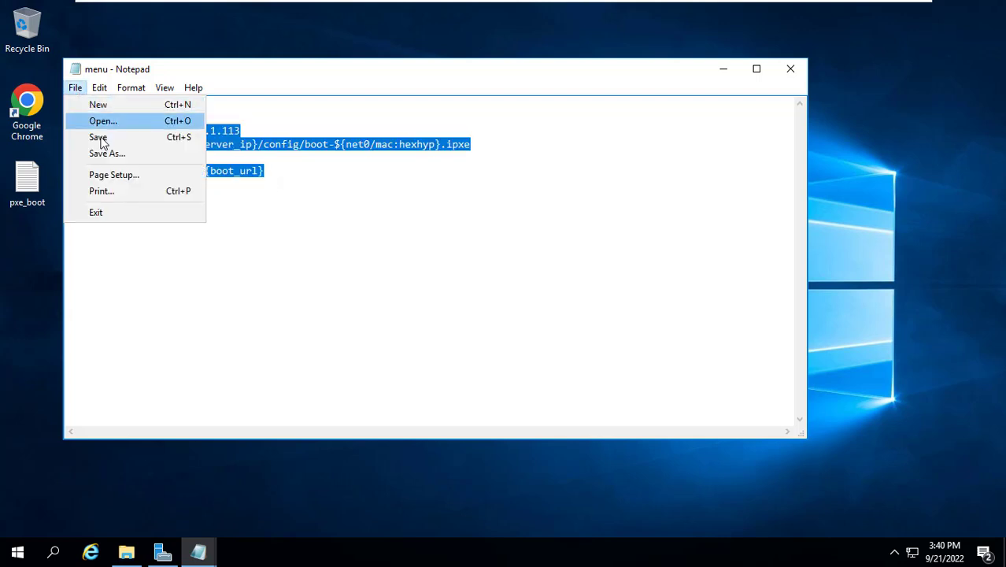
click(107, 137)
click(791, 70)
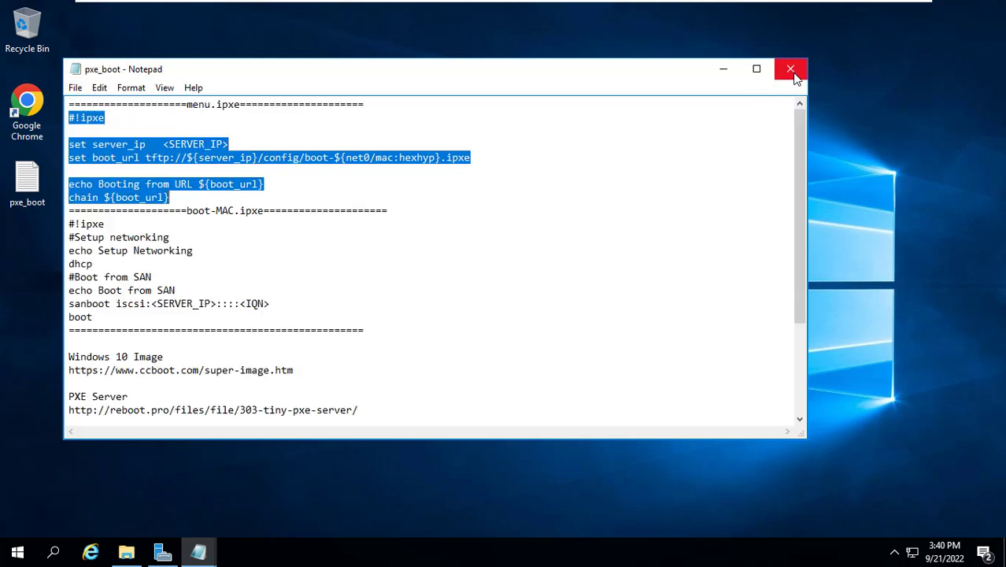
Step: Create a new folder named config in C:\pxesrv\files
click(723, 69)
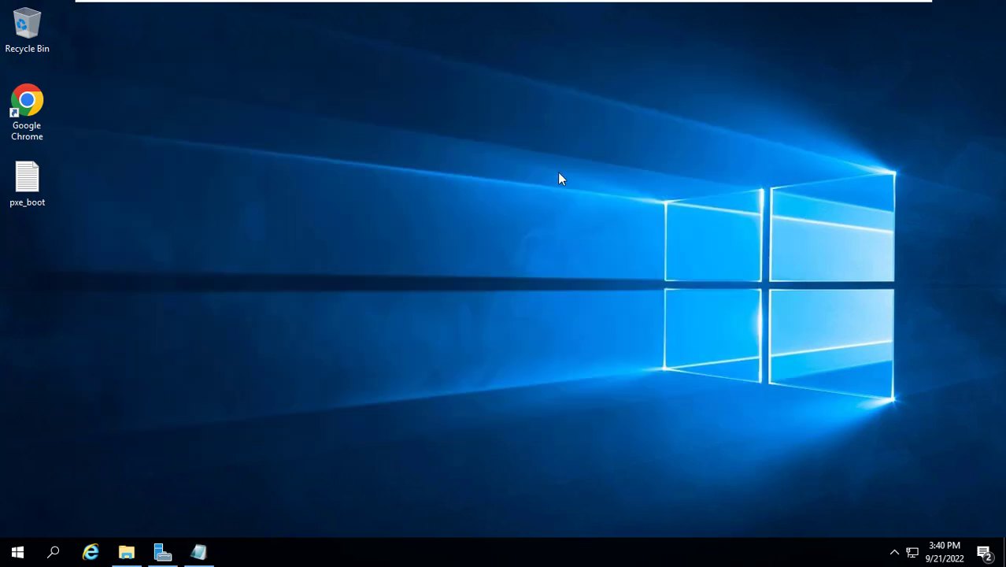
click(126, 552)
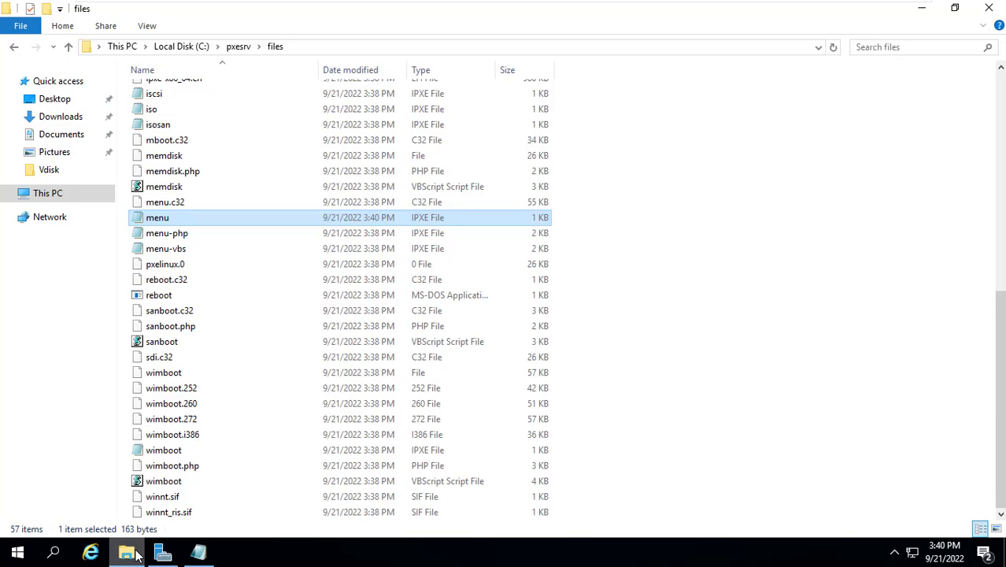
right_click(654, 259)
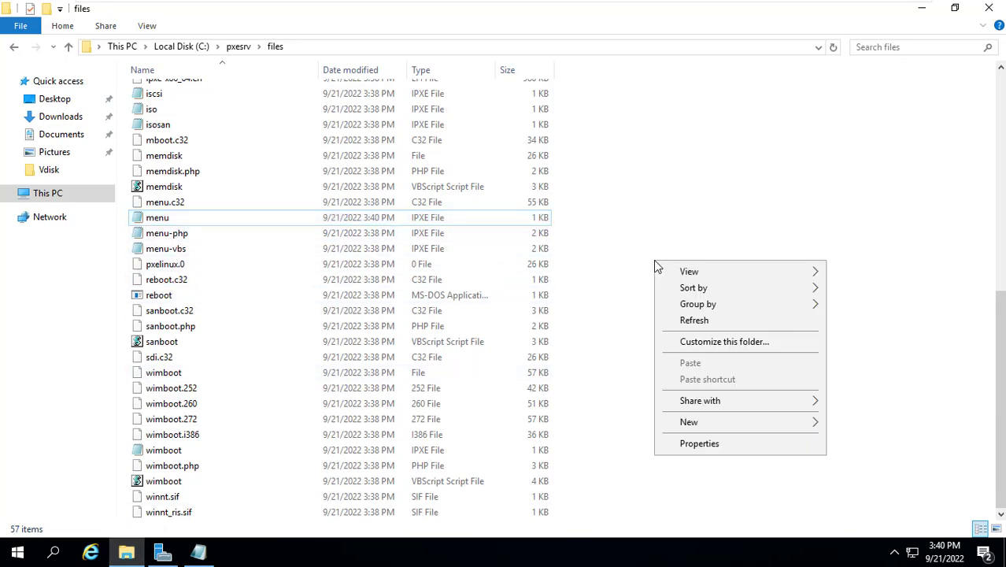
mouse_move(712, 420)
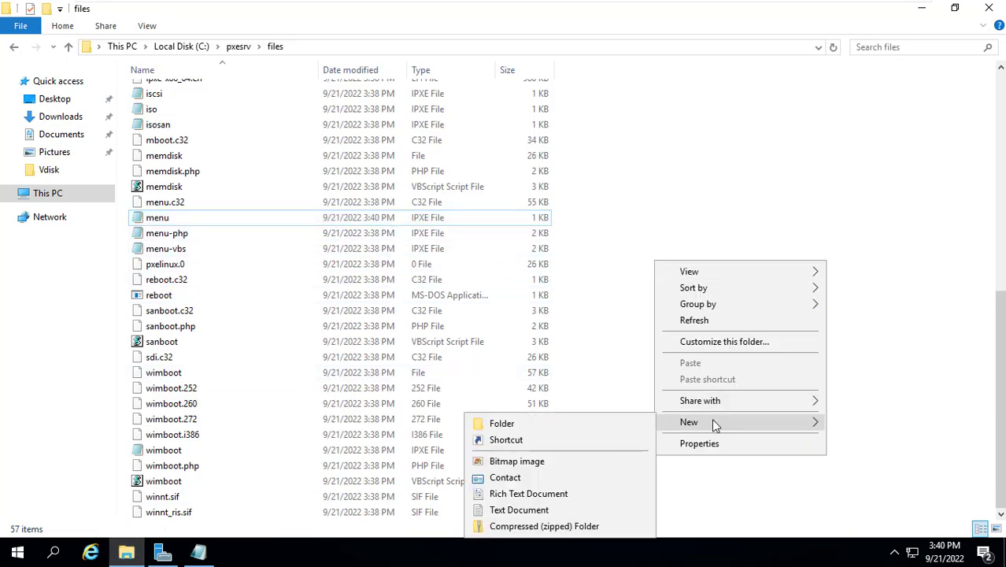
click(597, 434)
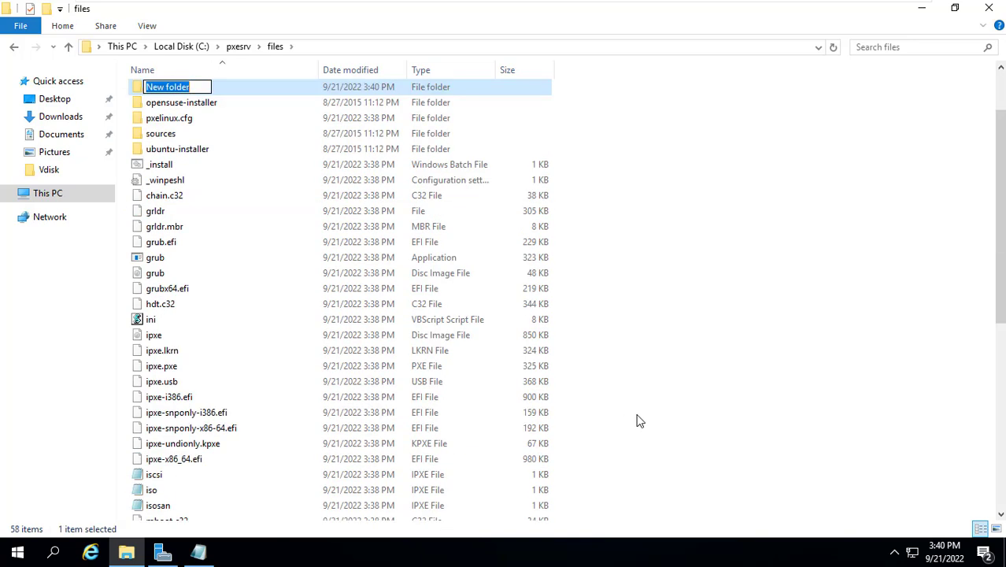
text(config)
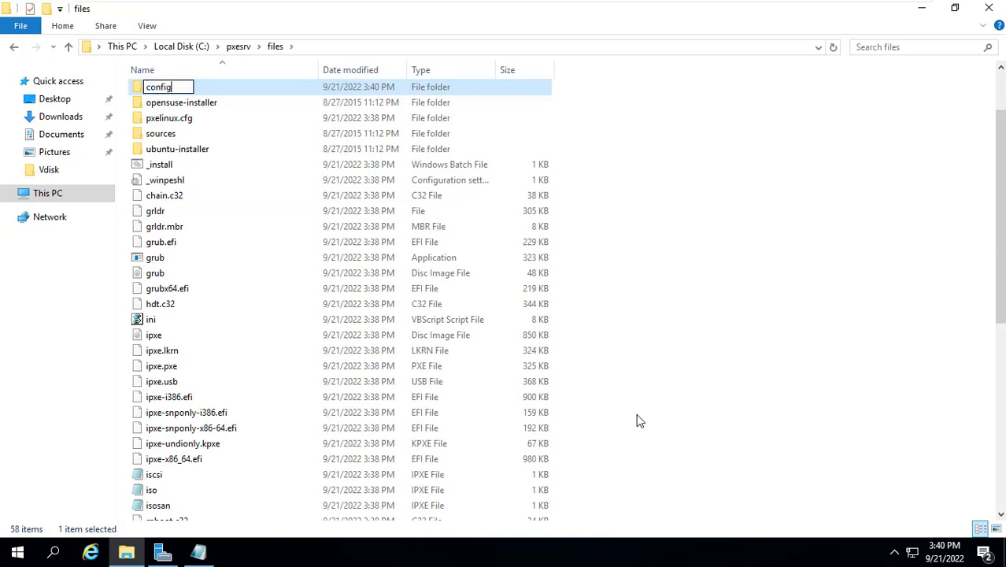
key(Return)
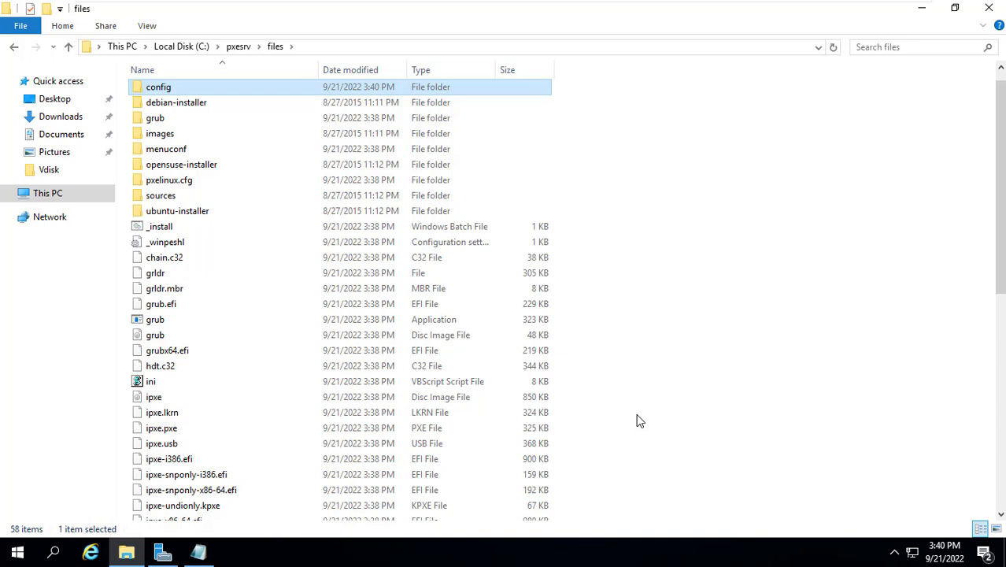
Step: Copy the menu.ipxe file and scroll back to the top of the list
click(285, 388)
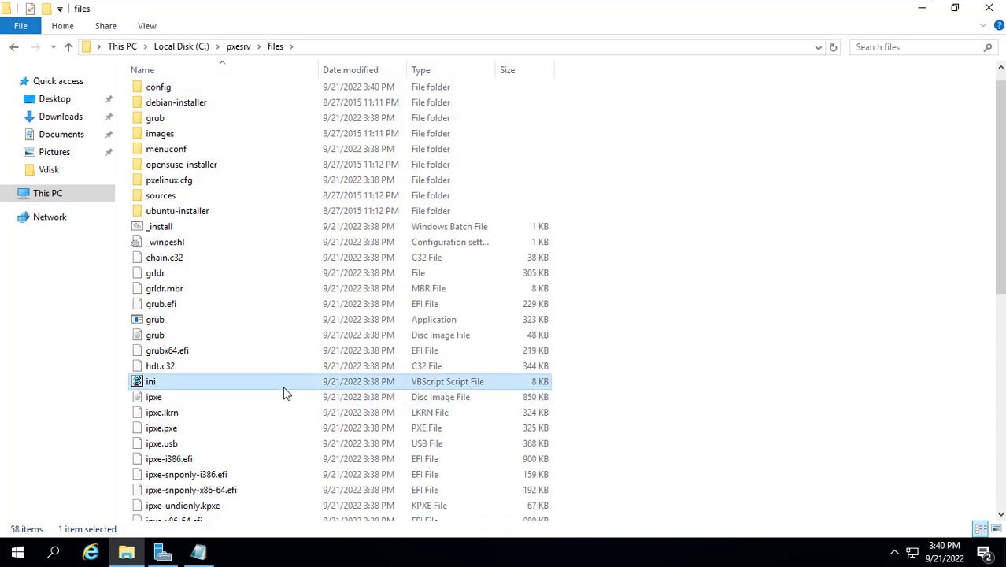
key(m)
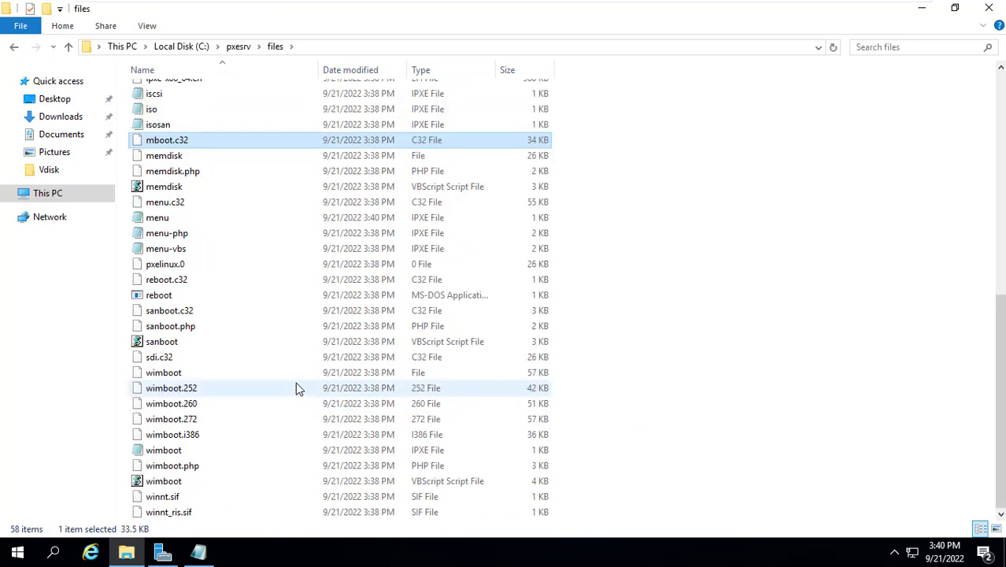
right_click(205, 219)
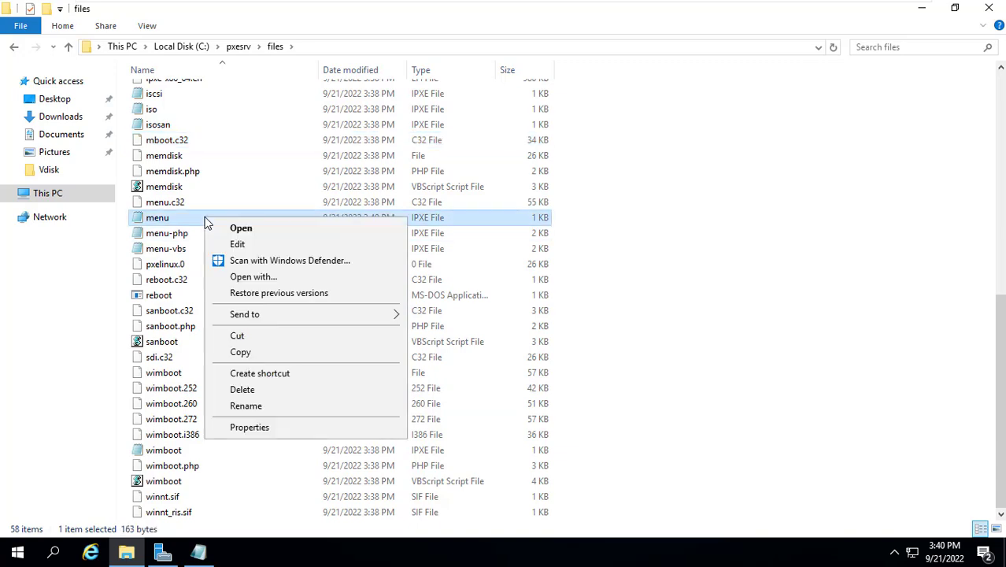
click(260, 350)
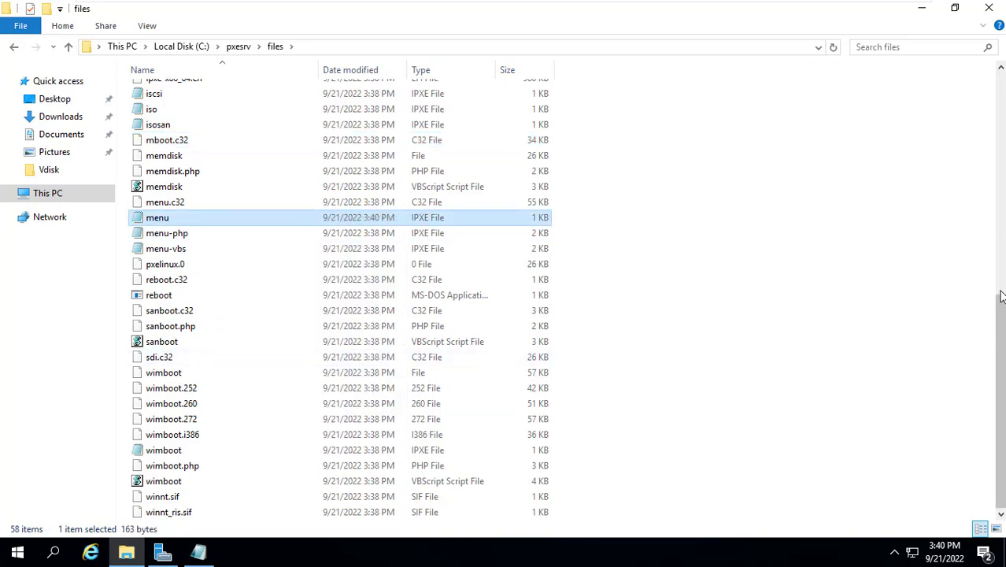
drag(1002, 301, 1001, 75)
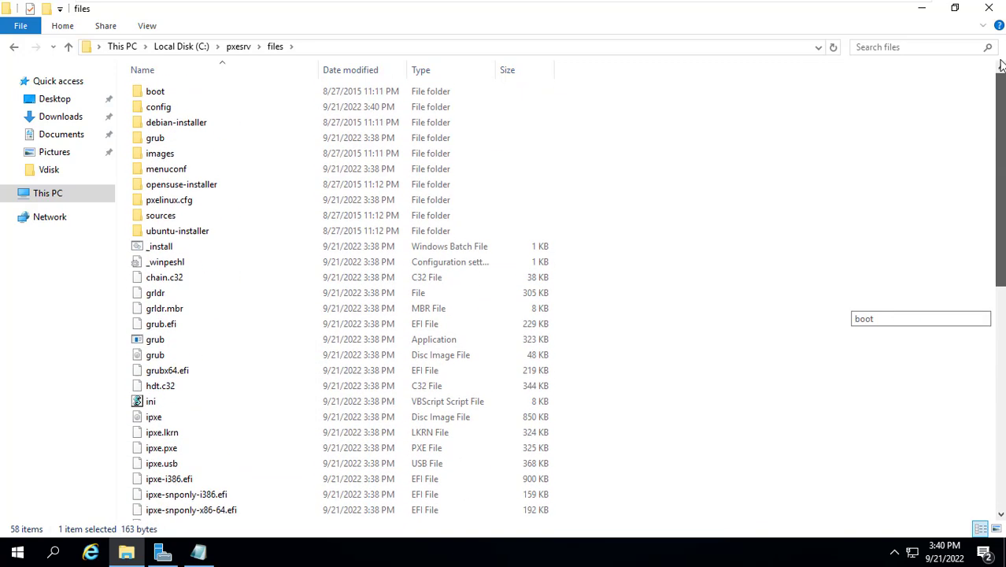
Step: Paste the menu file into config, rename it boot-20-47-47-73-fd-ae, and open it
double_click(244, 108)
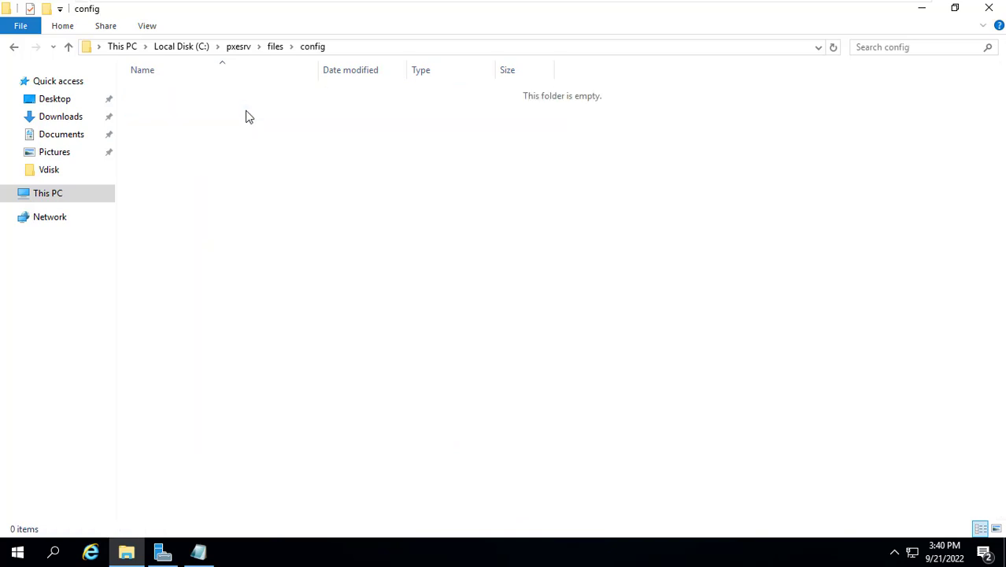
key(ctrl+v)
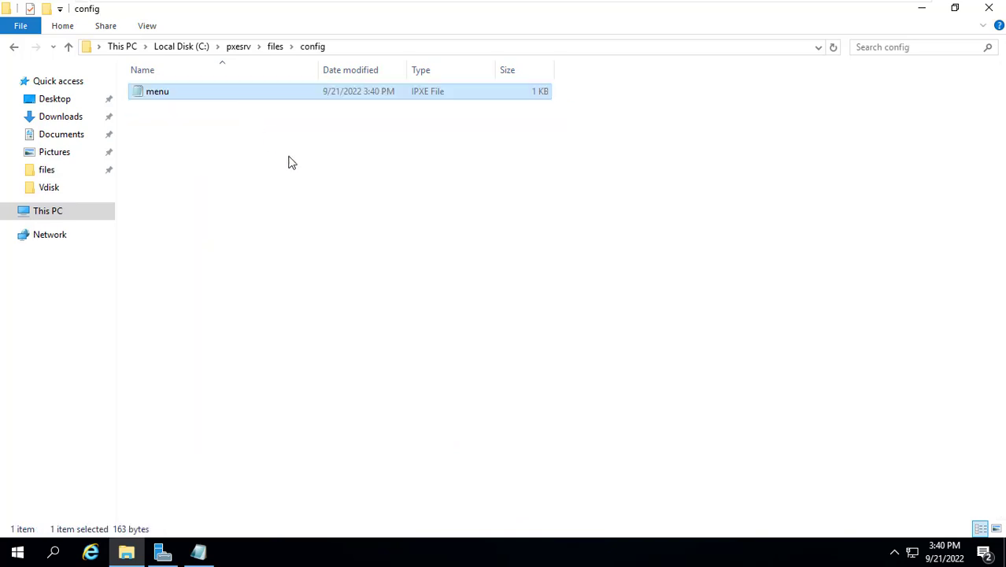
key(F2)
text(boot-20-47-47-73-fd-ae)
key(Return)
double_click(251, 92)
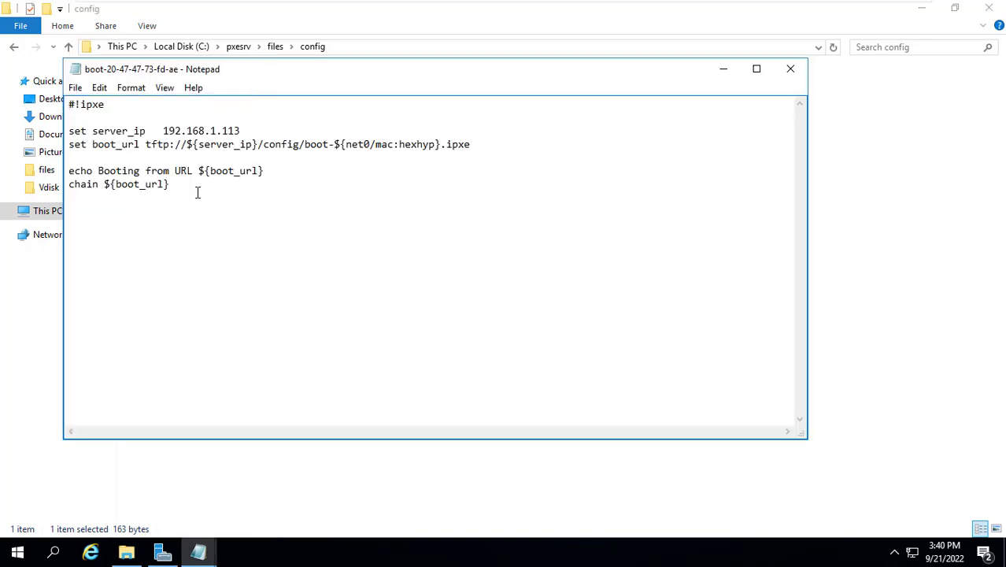
Step: Replace the boot file's contents with the boot-MAC script copied from pxe_boot
key(ctrl+a)
key(Delete)
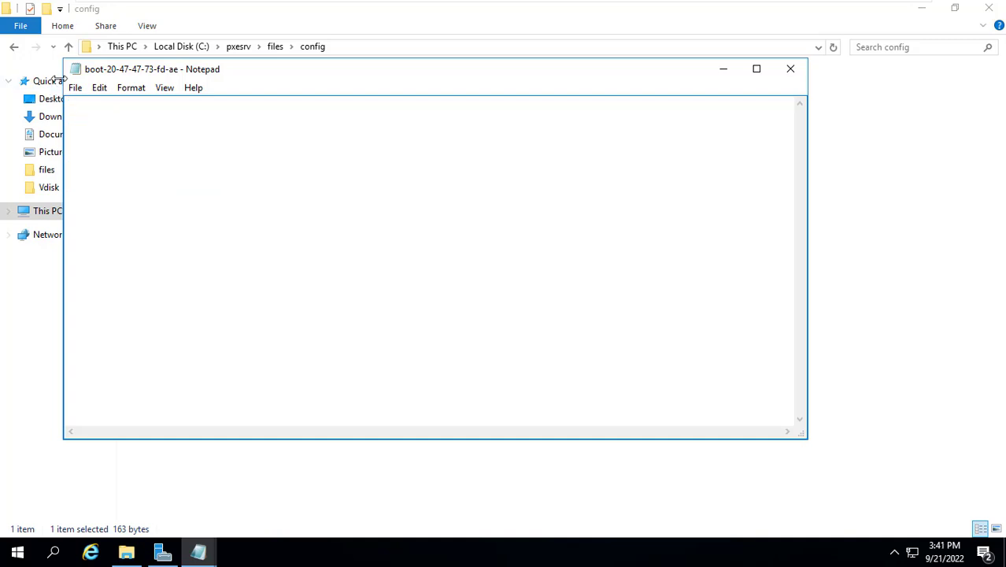
key(alt+Tab)
drag(124, 321, 62, 227)
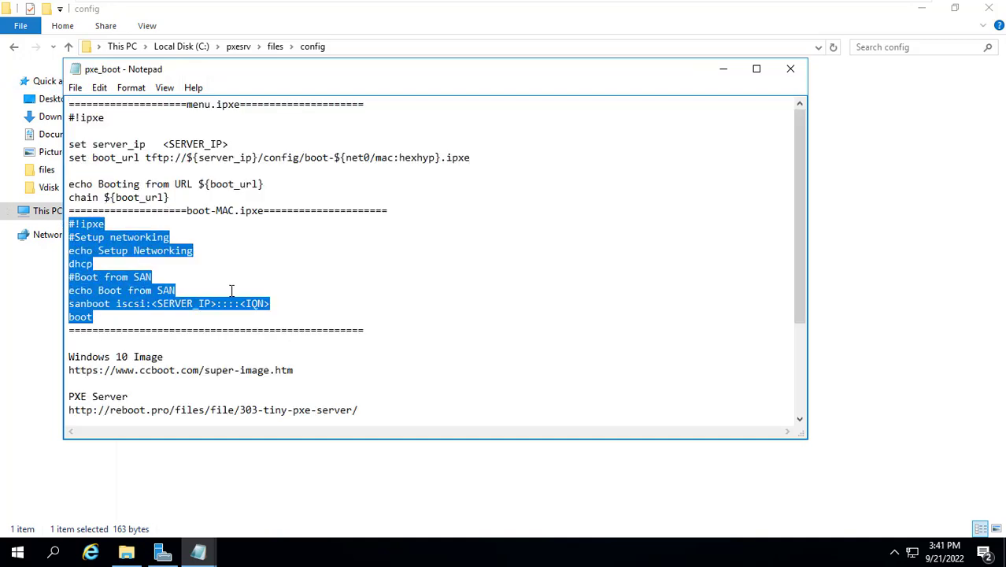
key(ctrl+c)
key(alt+Tab)
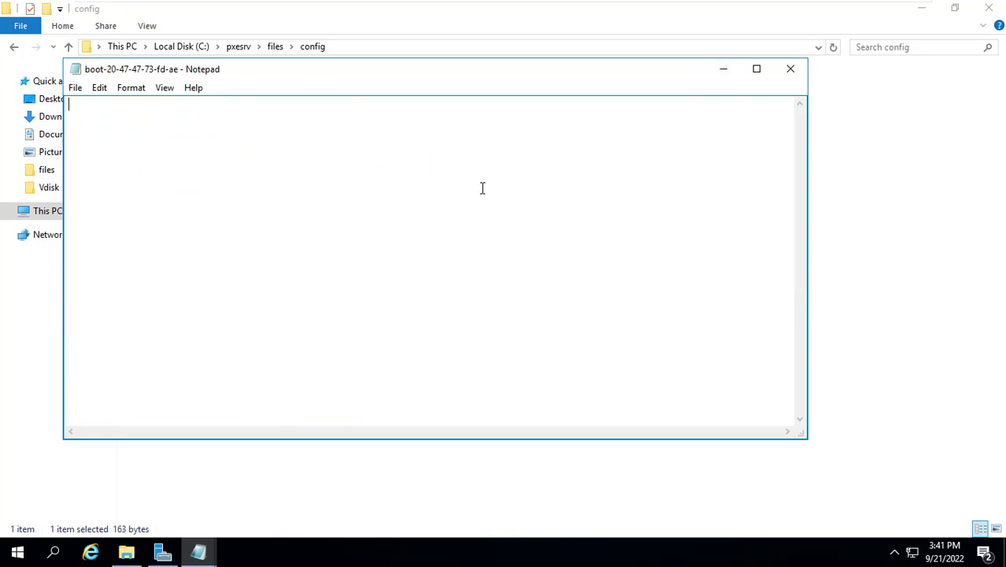
key(ctrl+v)
Step: Set the server IP to 192.168.1.113 and remove the <IQN> placeholder on the sanboot line
click(217, 186)
key(BackSpace)
key(BackSpace)
key(BackSpace)
key(BackSpace)
key(BackSpace)
key(BackSpace)
key(BackSpace)
key(BackSpace)
key(BackSpace)
key(BackSpace)
key(BackSpace)
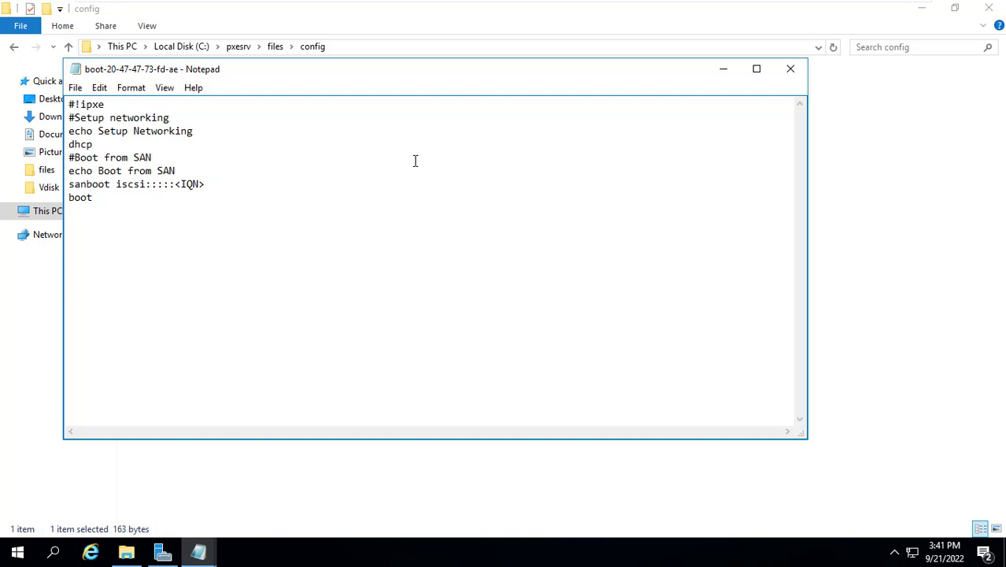
text(192.168.1.113)
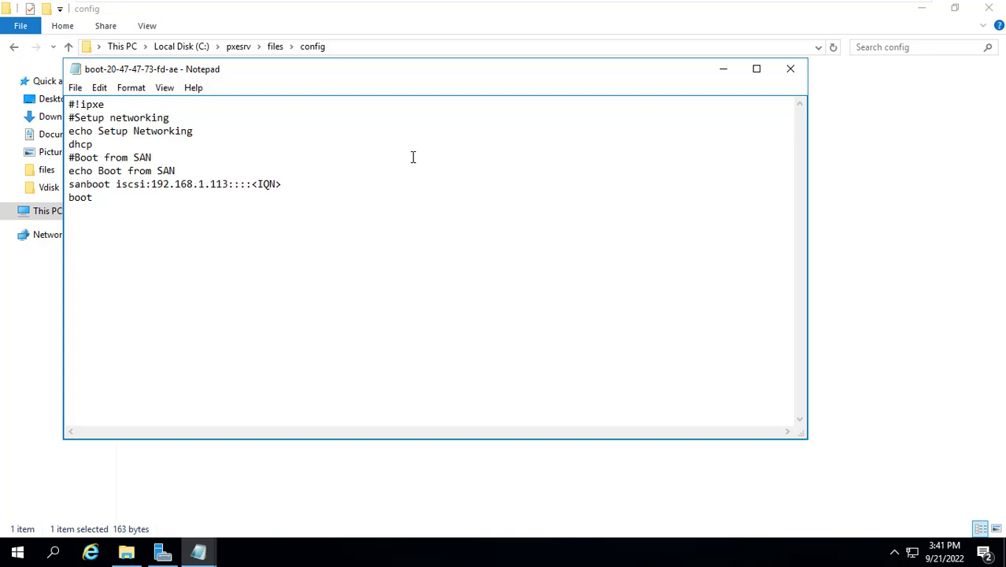
key(BackSpace)
key(BackSpace)
key(BackSpace)
Step: Select client01's IQN iqn.2022-09.net.vn:client01 in its target Properties
click(162, 551)
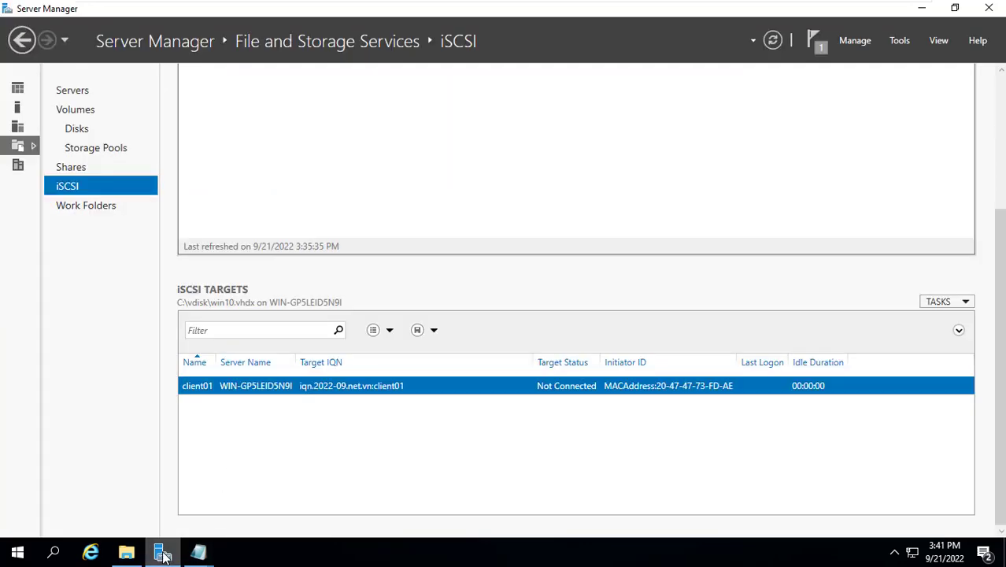
right_click(318, 390)
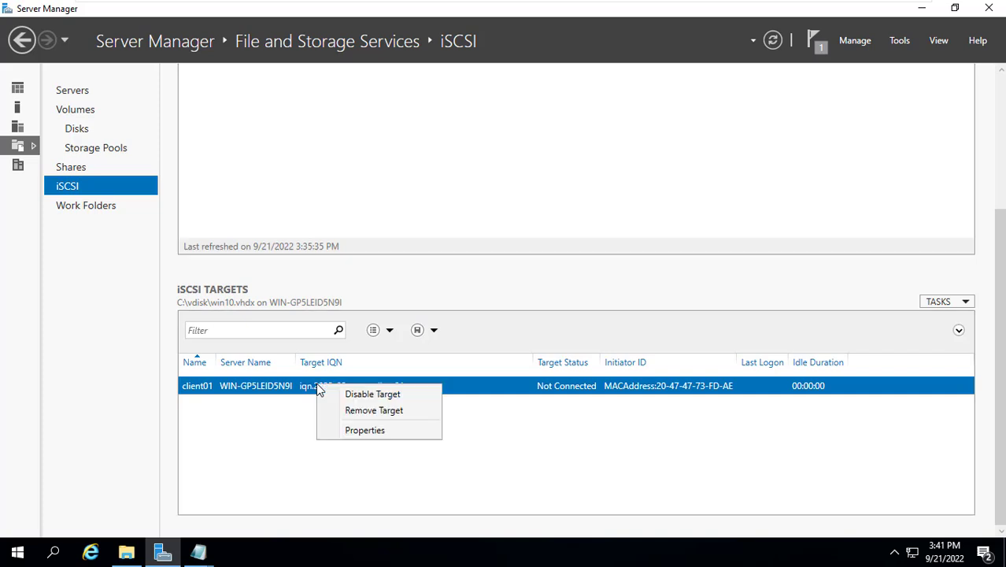
click(361, 428)
triple_click(396, 218)
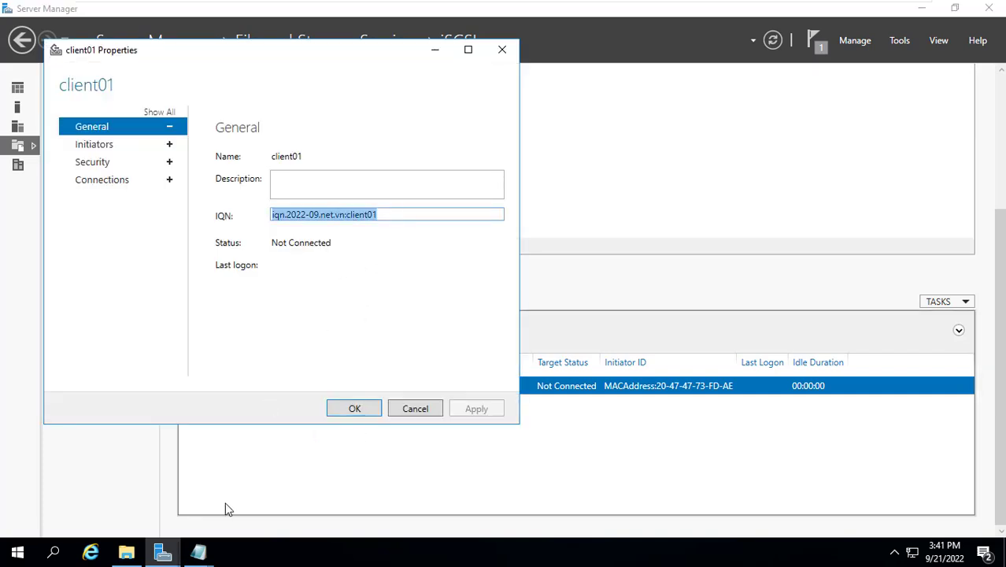
Step: Append the IQN to the sanboot line, save and close the boot file, and close Properties
mouse_move(214, 546)
click(264, 480)
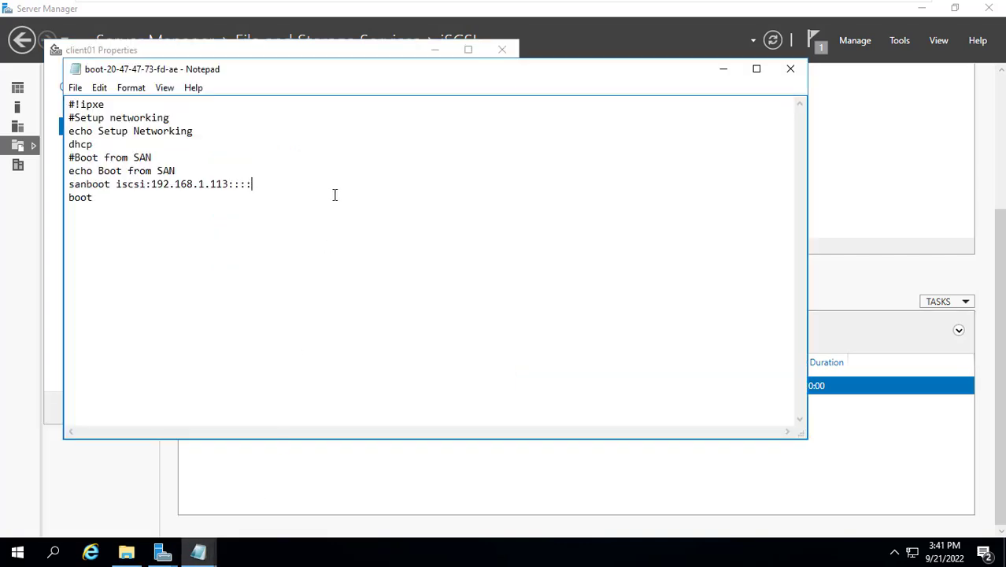
key(ctrl+v)
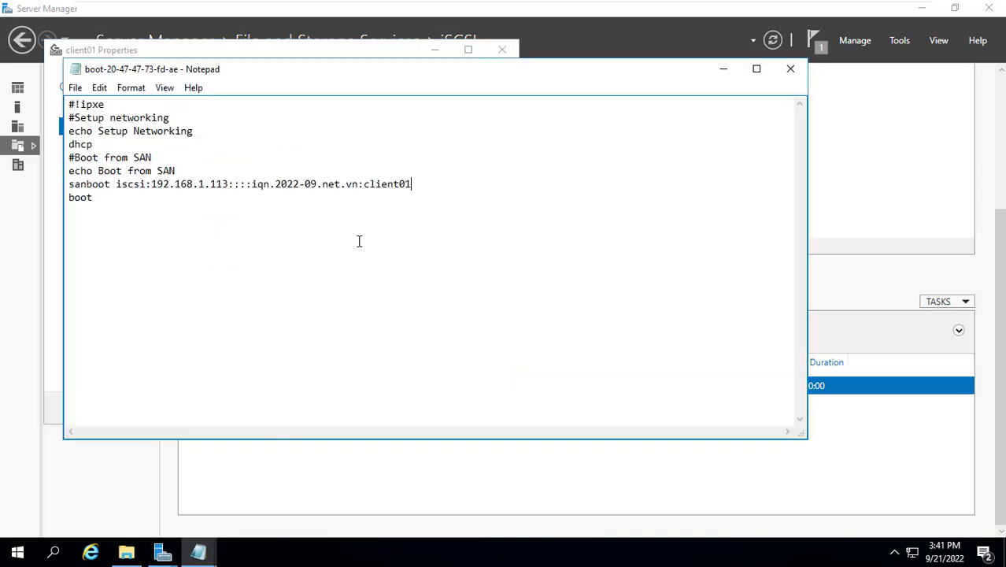
click(75, 88)
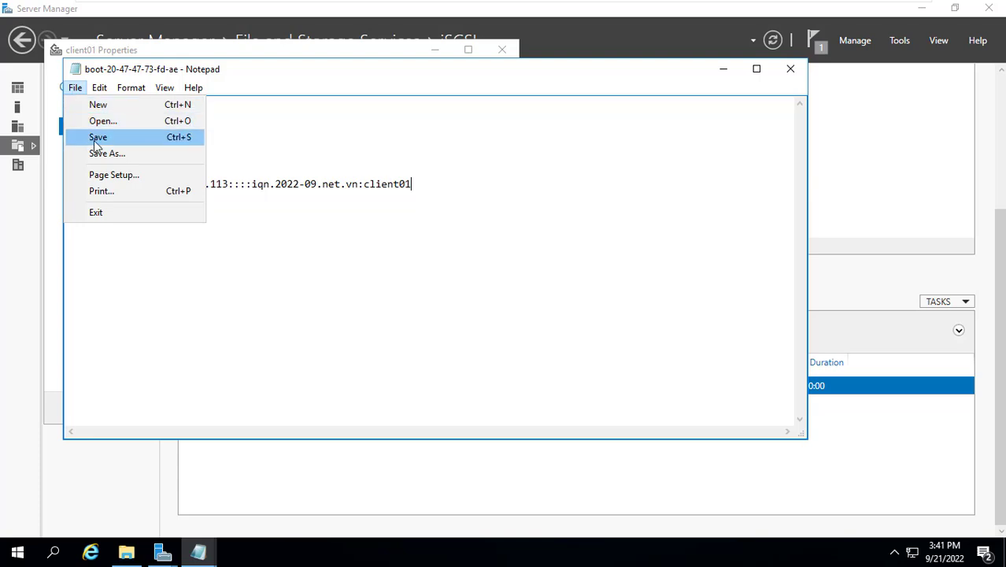
click(98, 137)
click(791, 68)
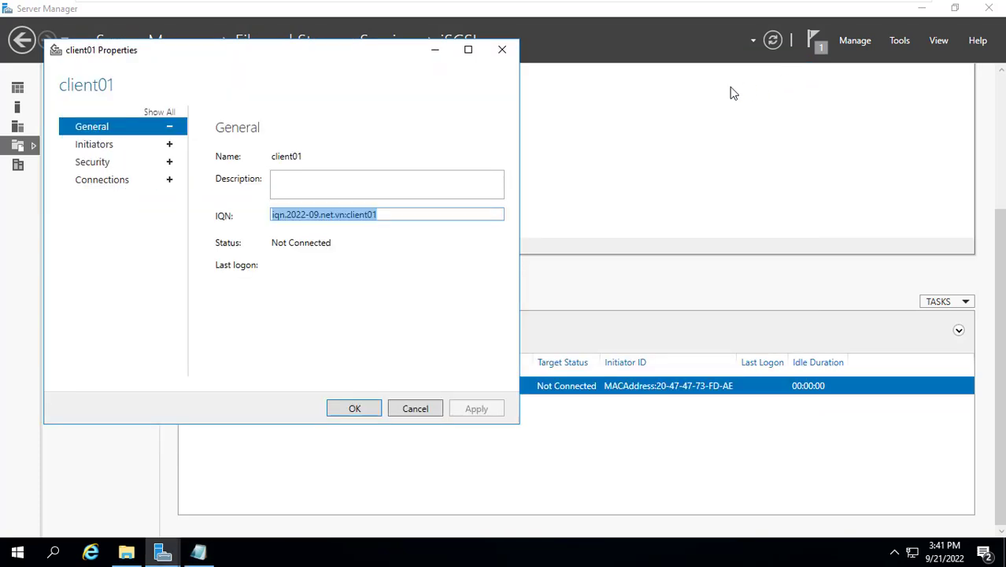
click(504, 52)
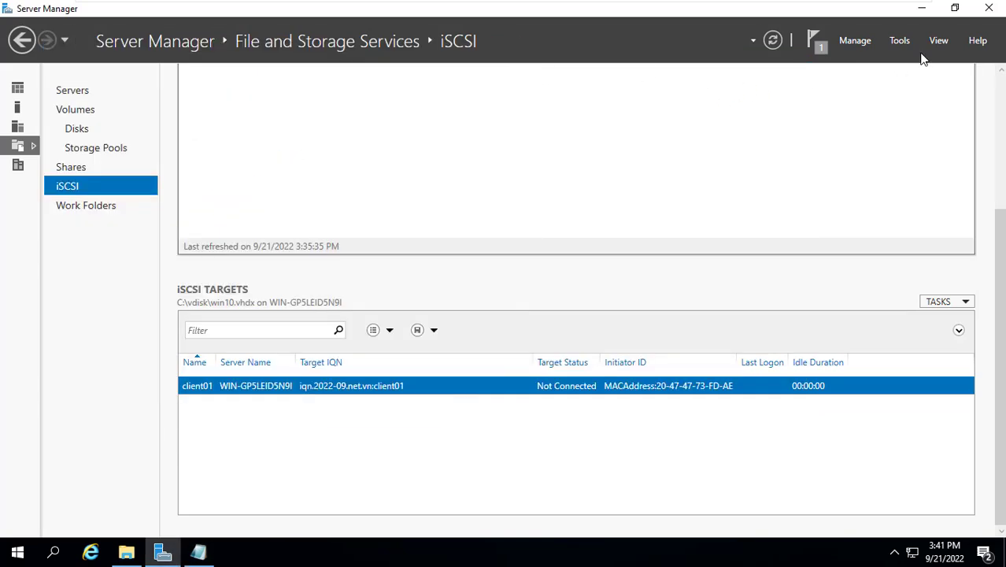
Step: Open the firewall's allowed apps settings through Windows search and unlock the list for editing
click(922, 10)
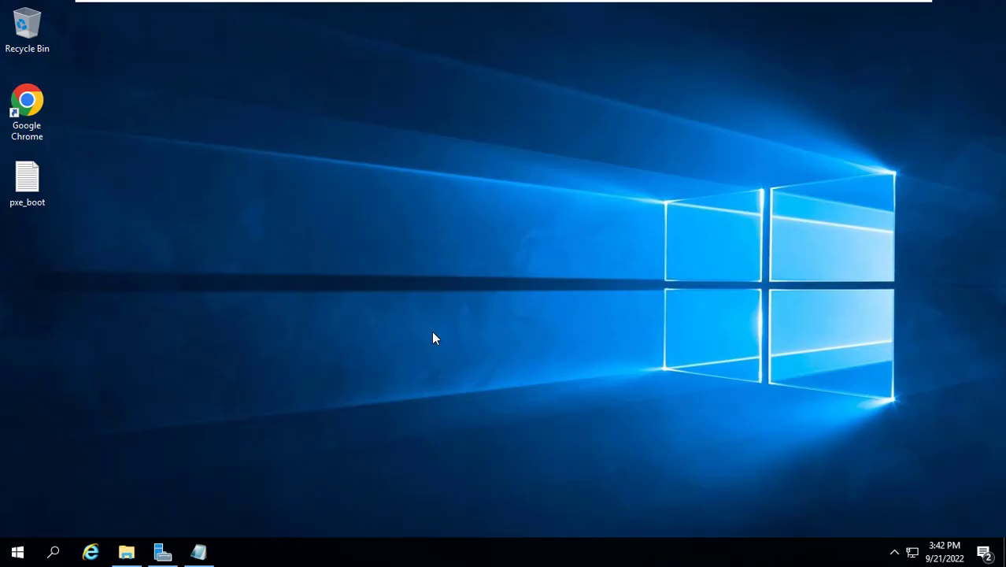
click(53, 552)
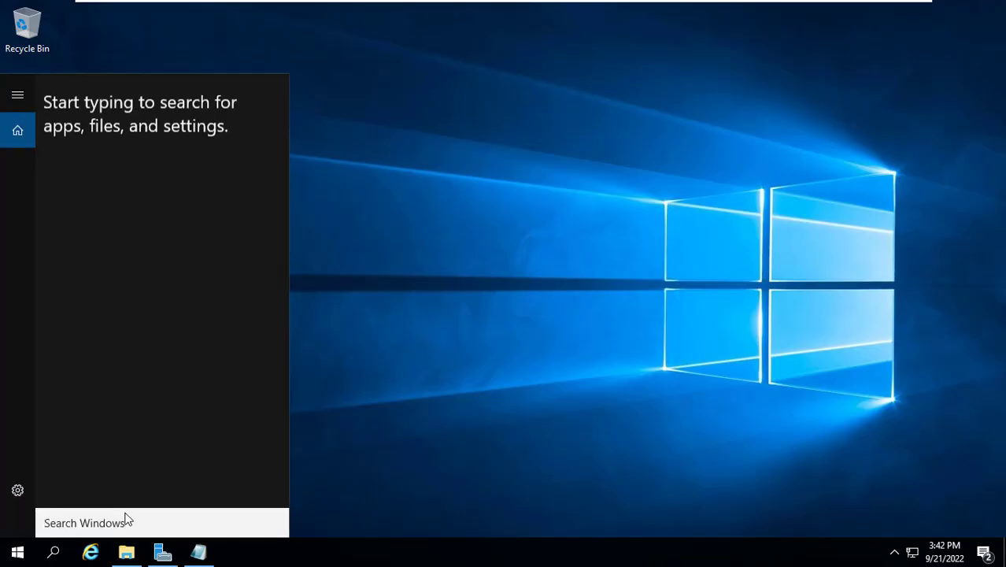
text(a)
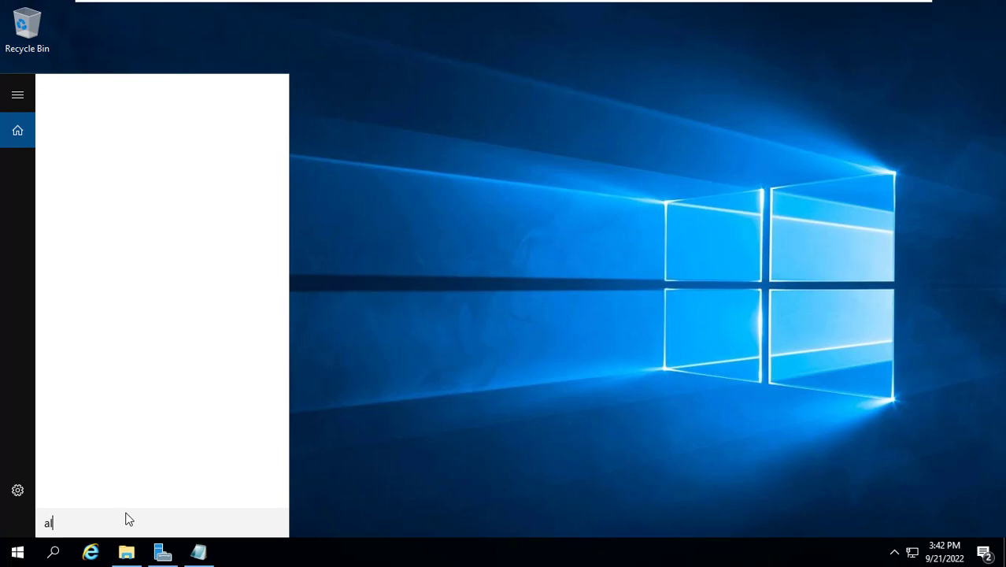
text(llow)
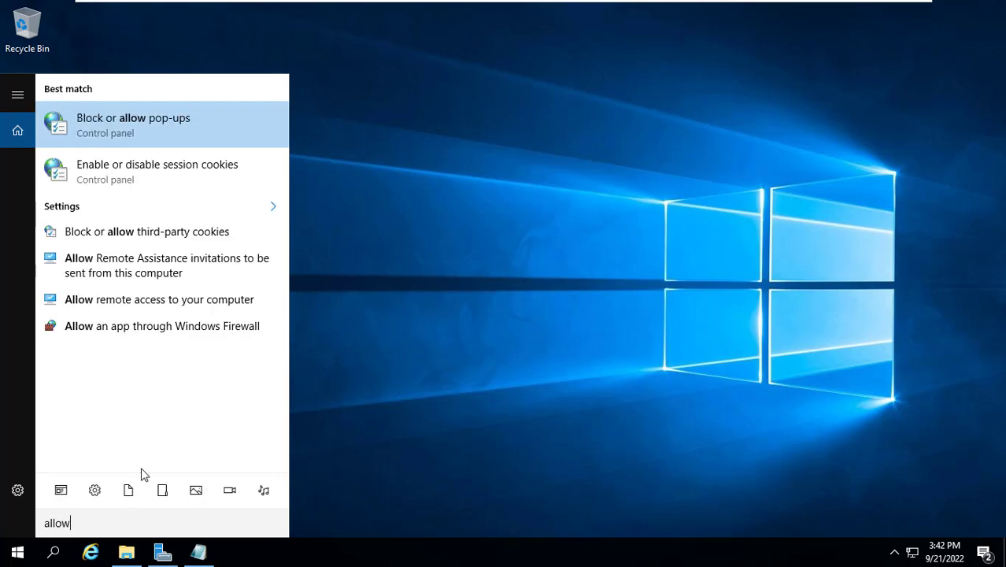
click(152, 329)
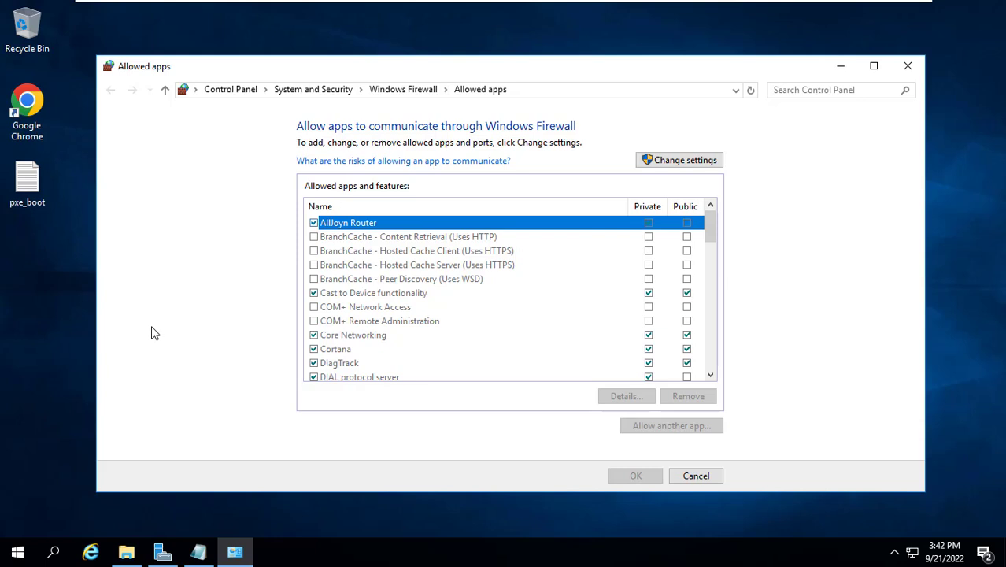
click(688, 161)
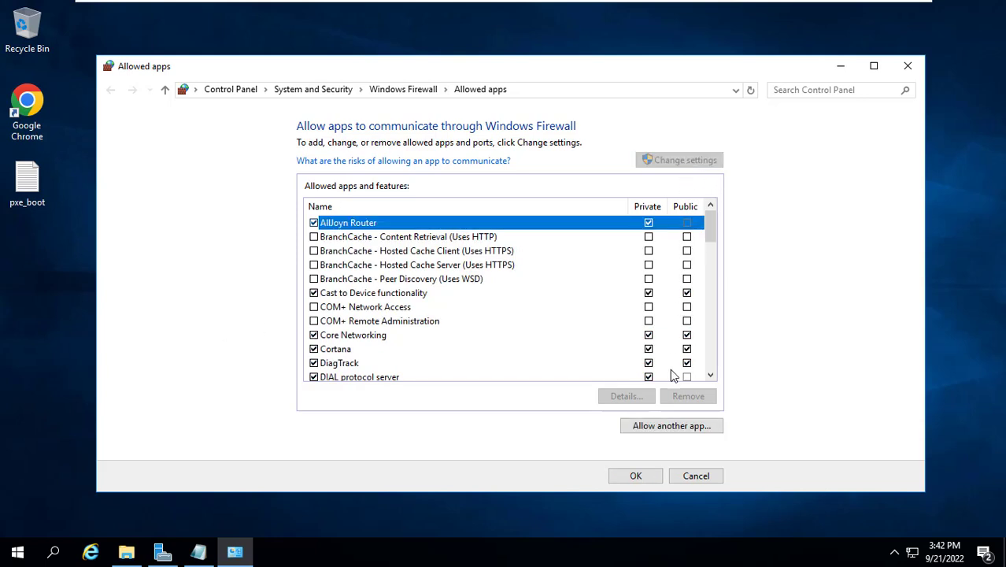
Step: Add C:\pxesrv\pxesrv.exe as an allowed firewall app with public network access
click(666, 427)
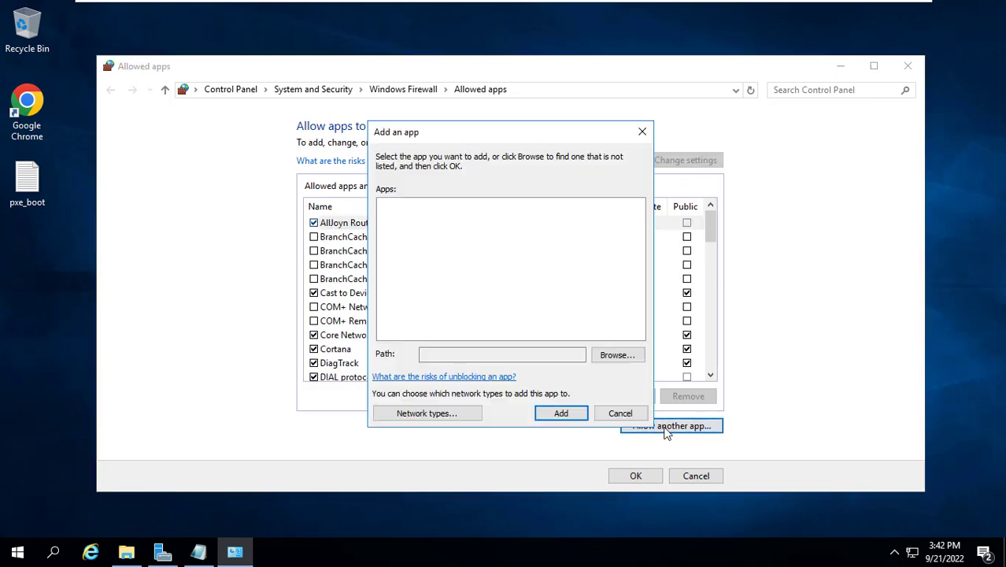
click(617, 355)
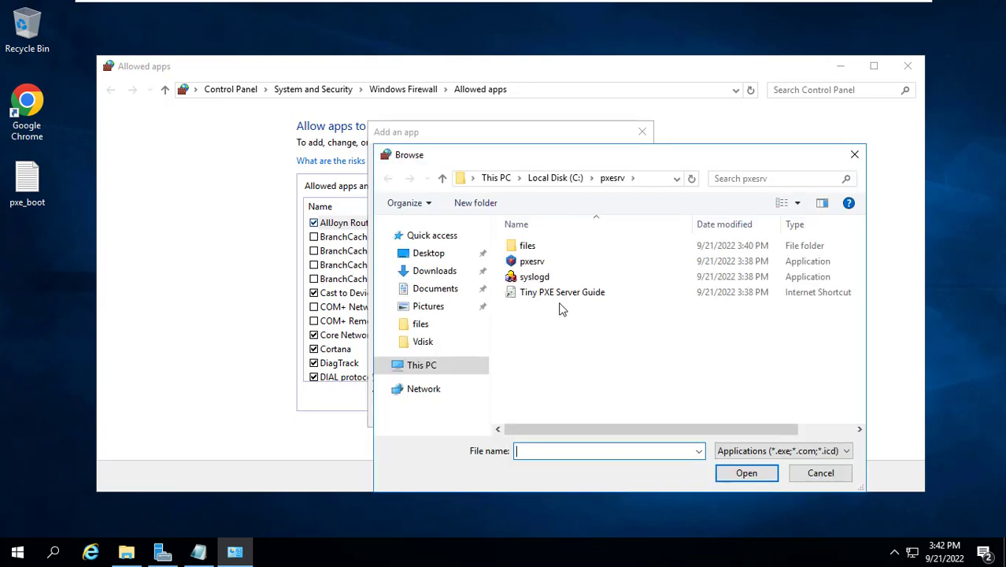
click(555, 178)
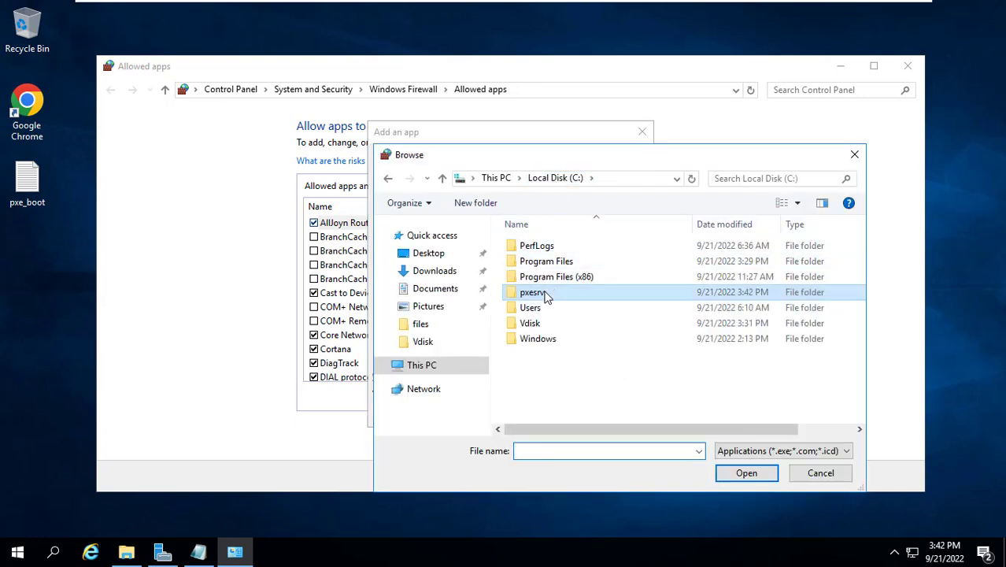
double_click(546, 292)
click(556, 264)
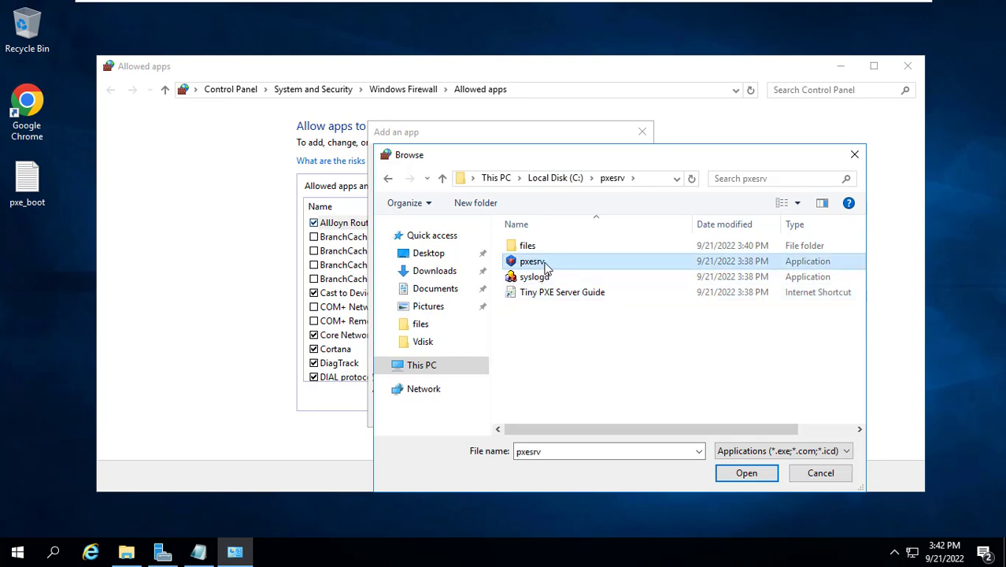
click(746, 473)
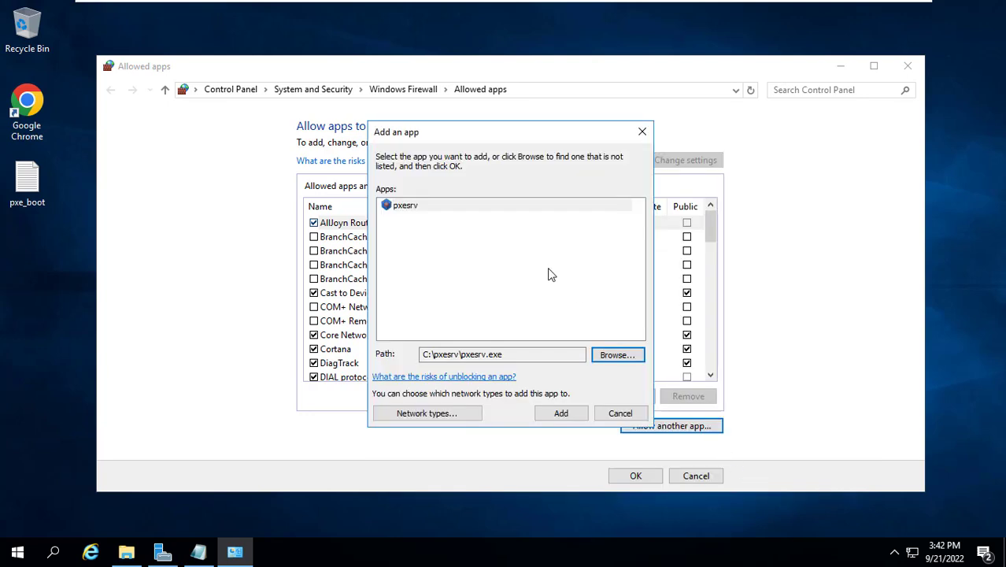
click(423, 205)
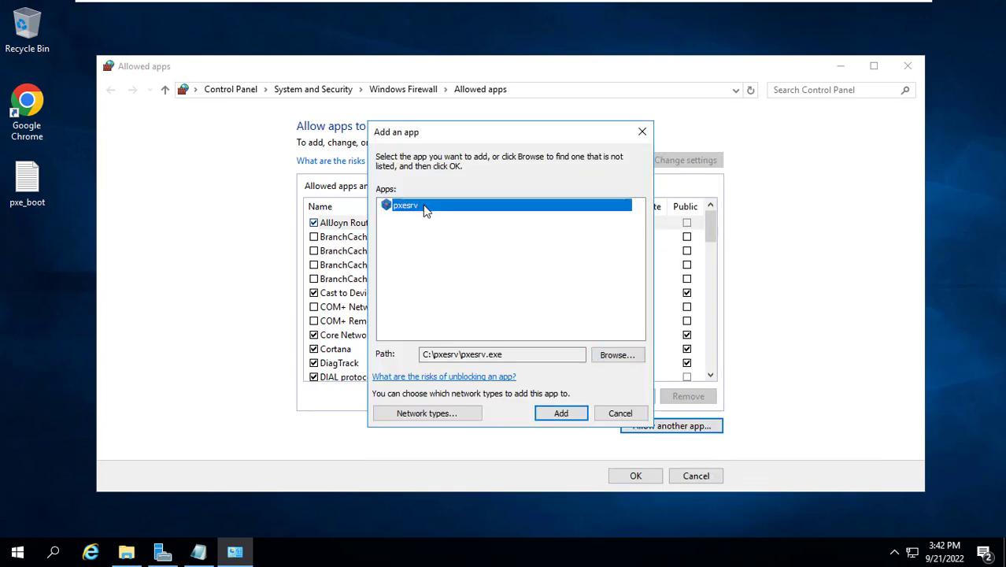
click(559, 411)
click(365, 365)
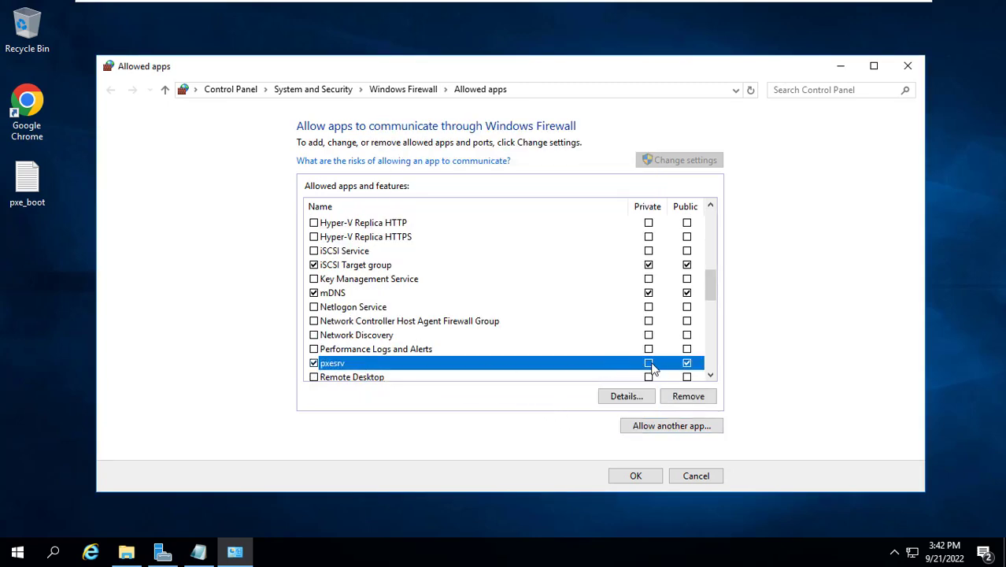
Step: Save the firewall exceptions and start a new desktop shortcut
click(654, 477)
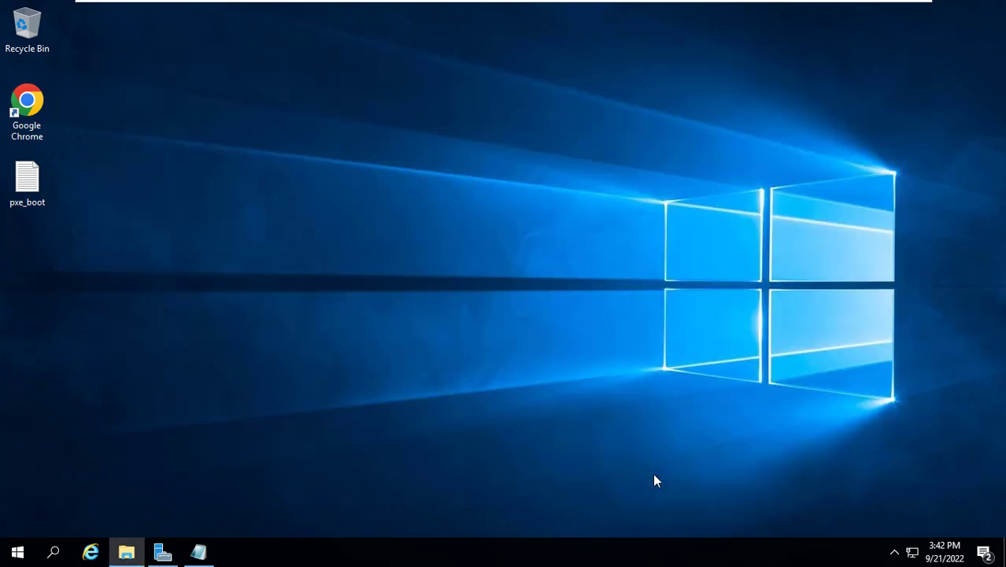
right_click(267, 227)
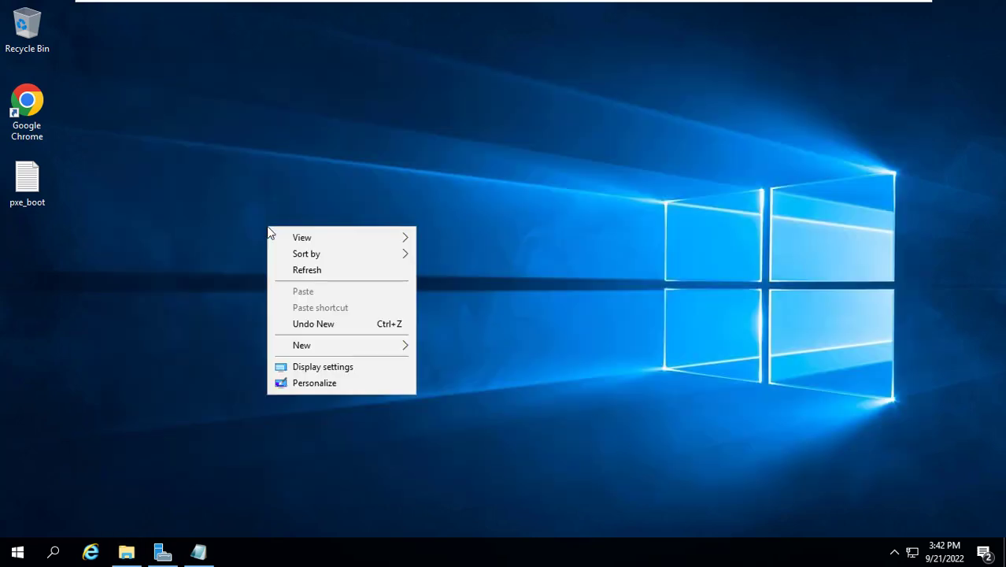
mouse_move(355, 353)
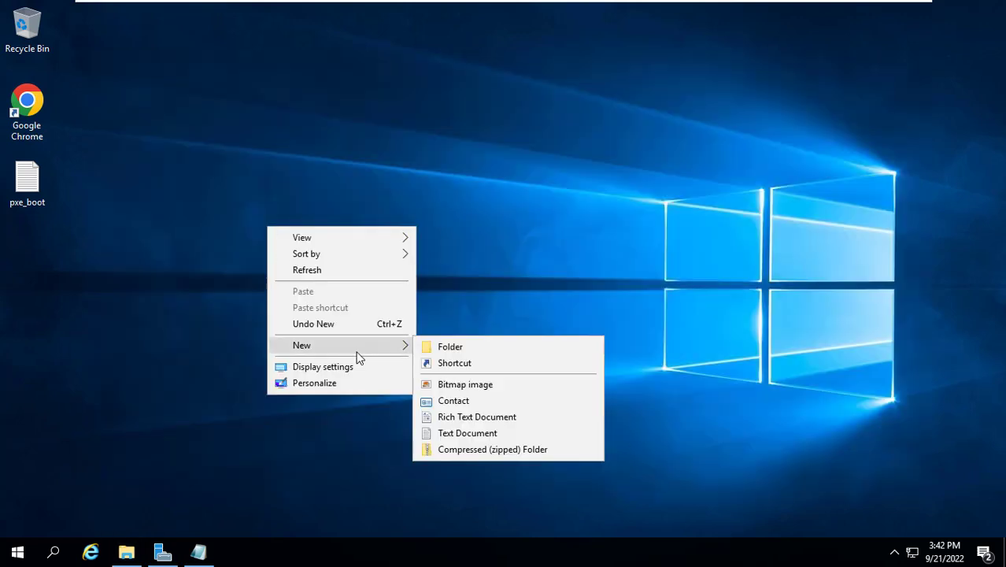
click(471, 361)
click(632, 270)
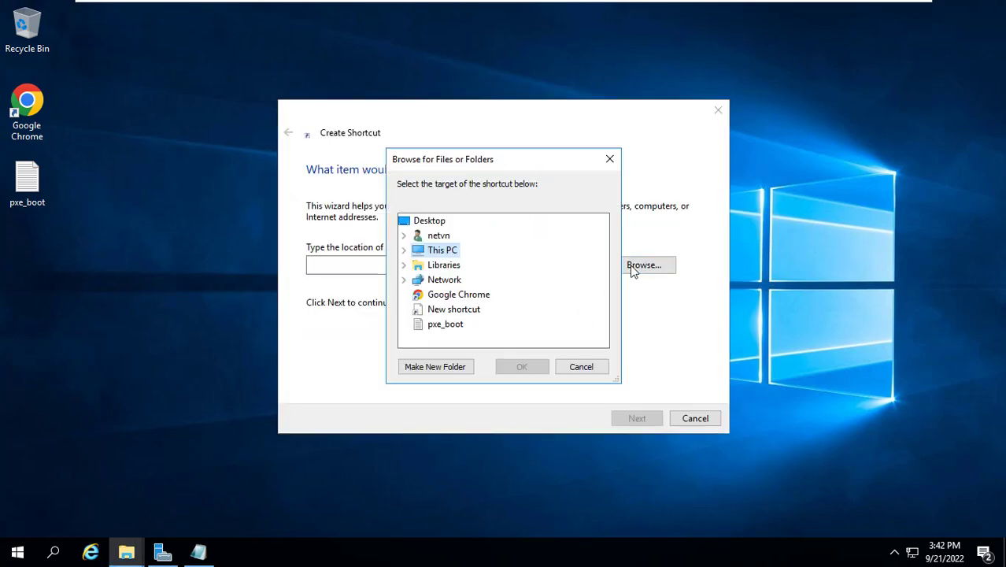
Step: Target the shortcut at C:\pxesrv\pxesrv.exe and finish creating it
double_click(442, 249)
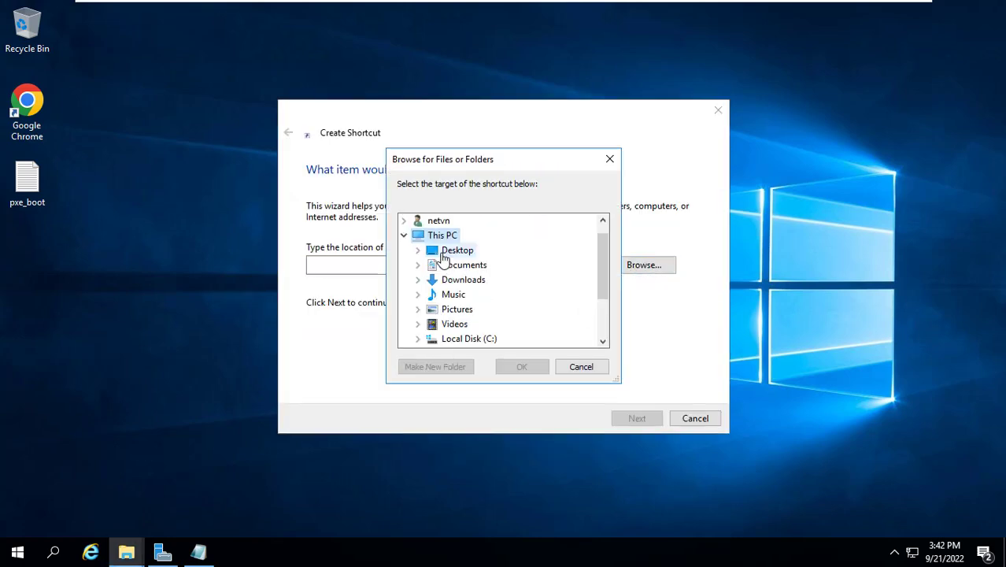
double_click(480, 338)
double_click(472, 299)
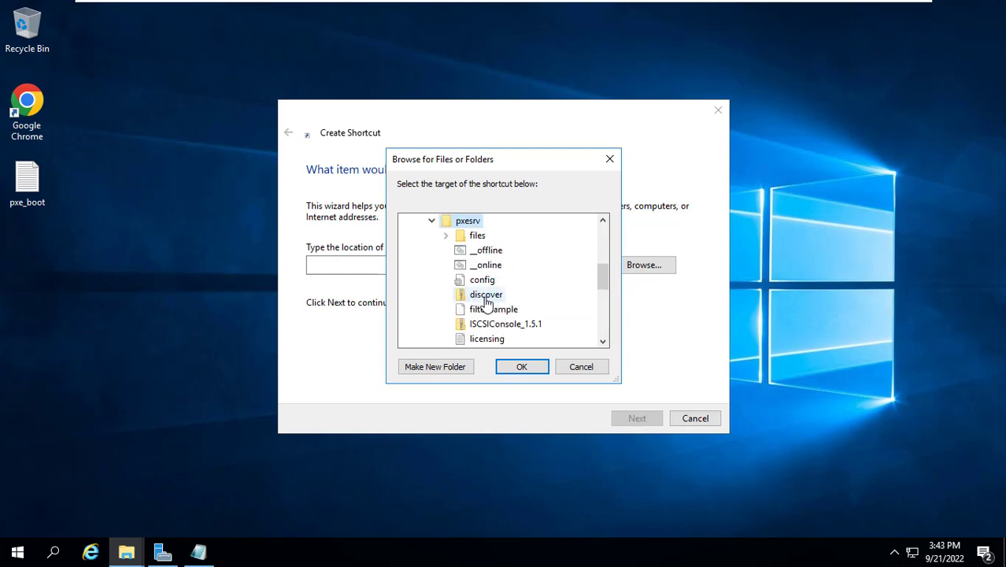
scroll(512, 309, down, 4)
click(481, 237)
click(524, 367)
click(634, 418)
click(636, 420)
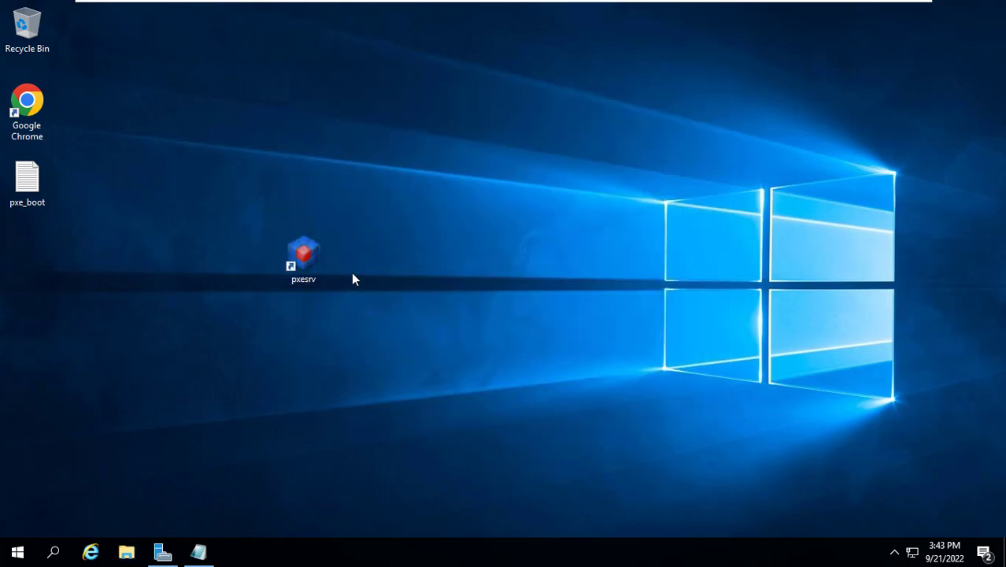
Step: Launch Tiny PXE Server from the pxesrv shortcut, allowing the unsigned program to run
double_click(318, 262)
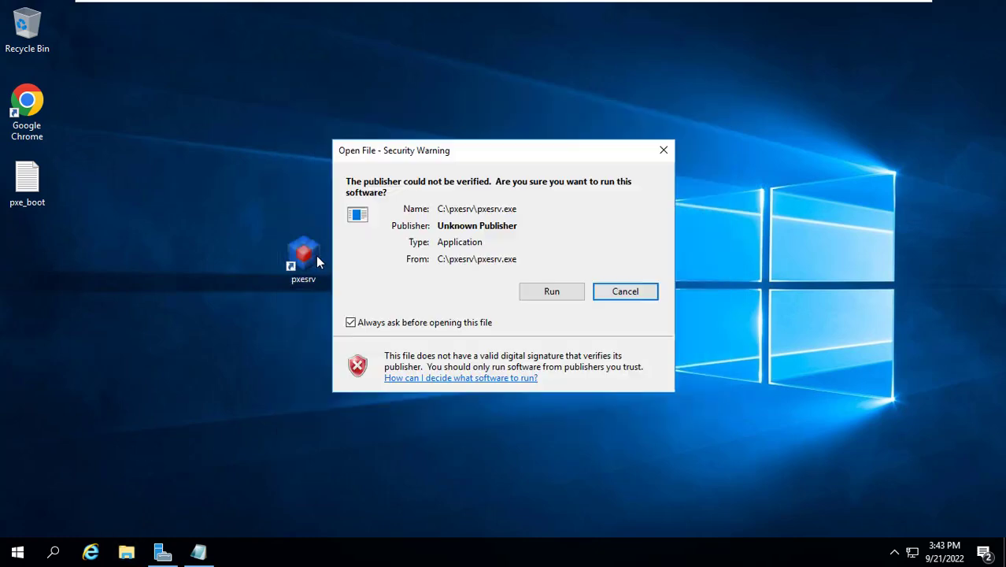
click(571, 299)
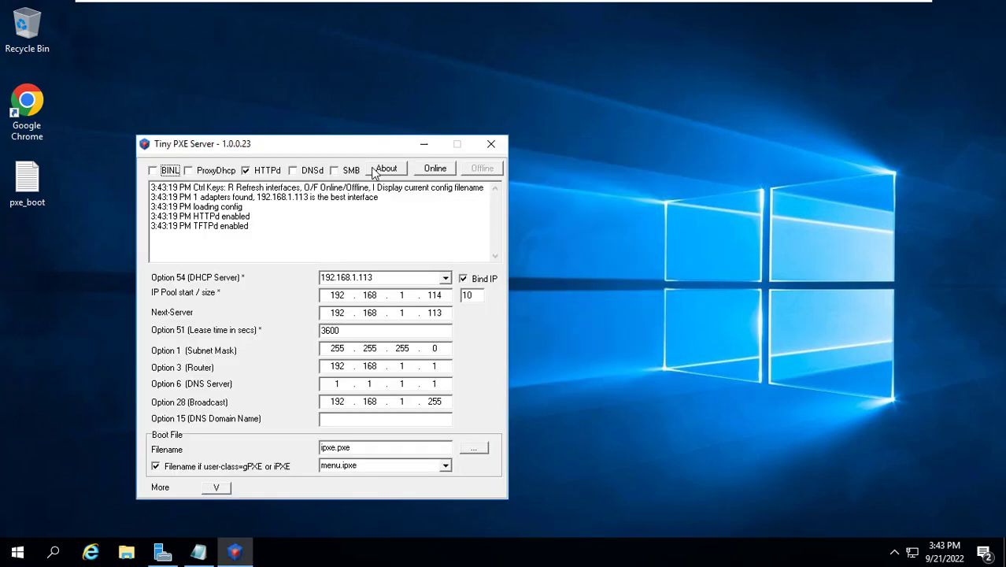
drag(361, 150, 550, 70)
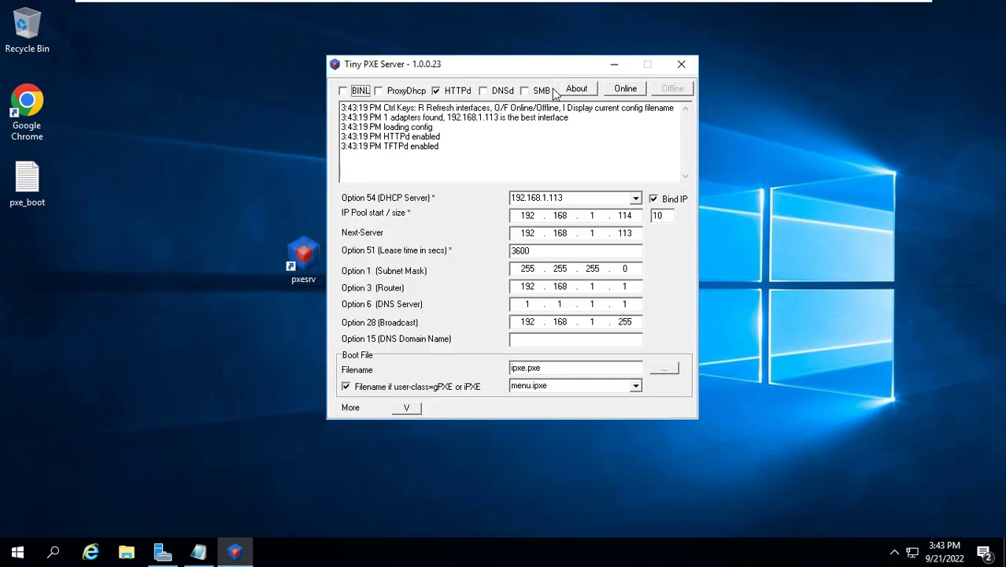
drag(577, 365, 493, 360)
Step: Check the BIOS and UEFI boot file names in the pxe_boot notes
click(198, 551)
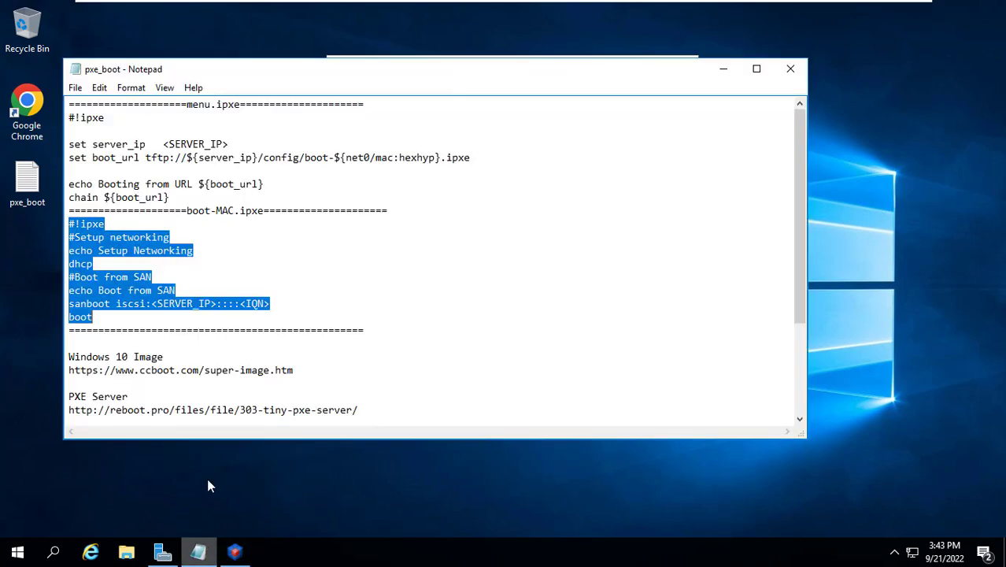
scroll(307, 378, down, 3)
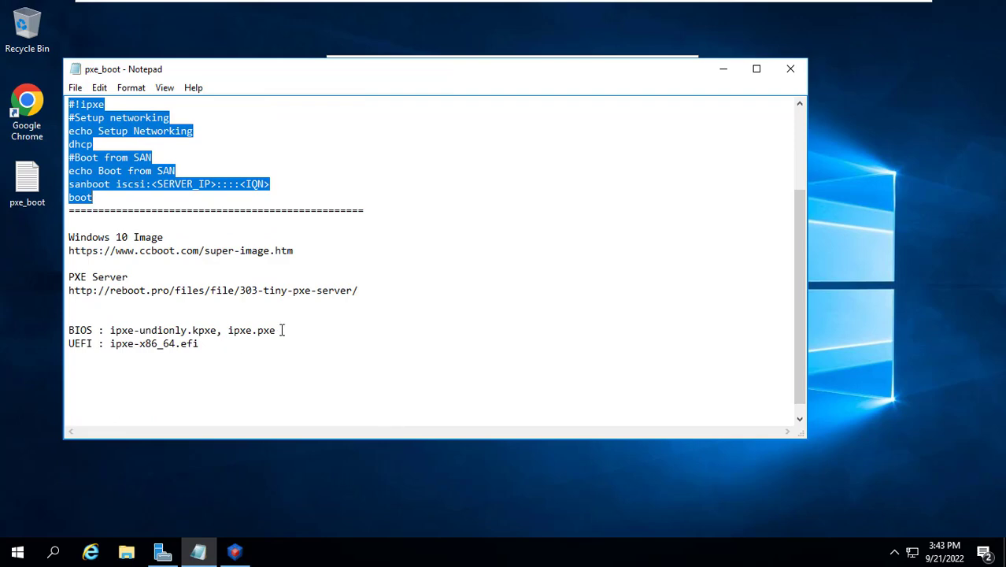
drag(280, 331, 33, 339)
click(204, 345)
key(shift+Home)
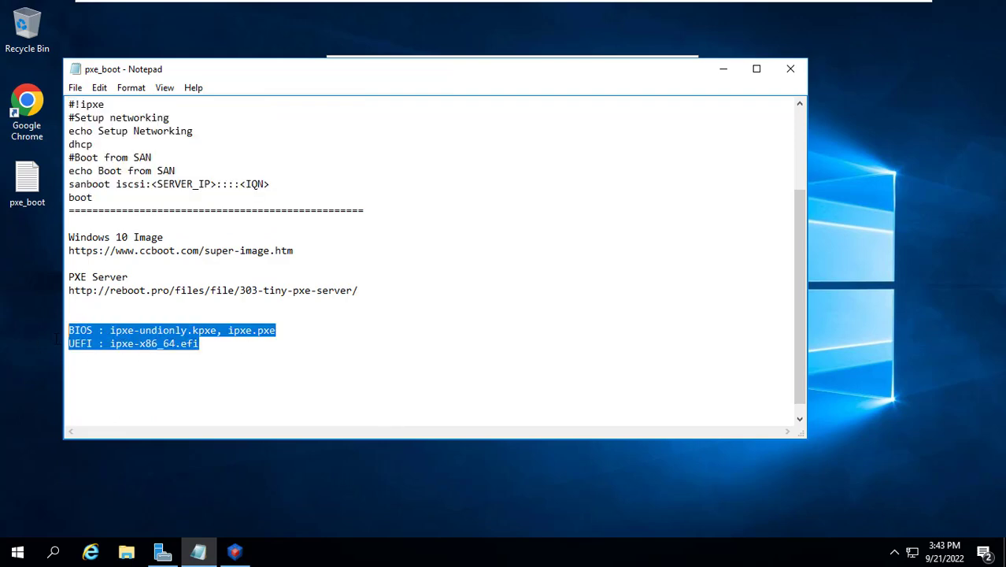
click(721, 71)
Step: Set the boot filename to files\ipxe-undionly.kpxe
click(664, 371)
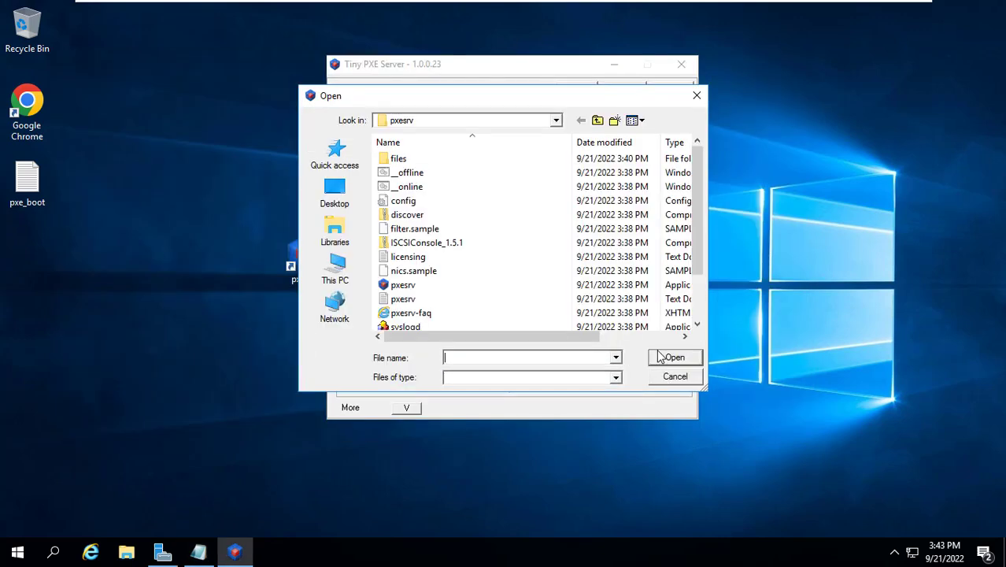
double_click(405, 159)
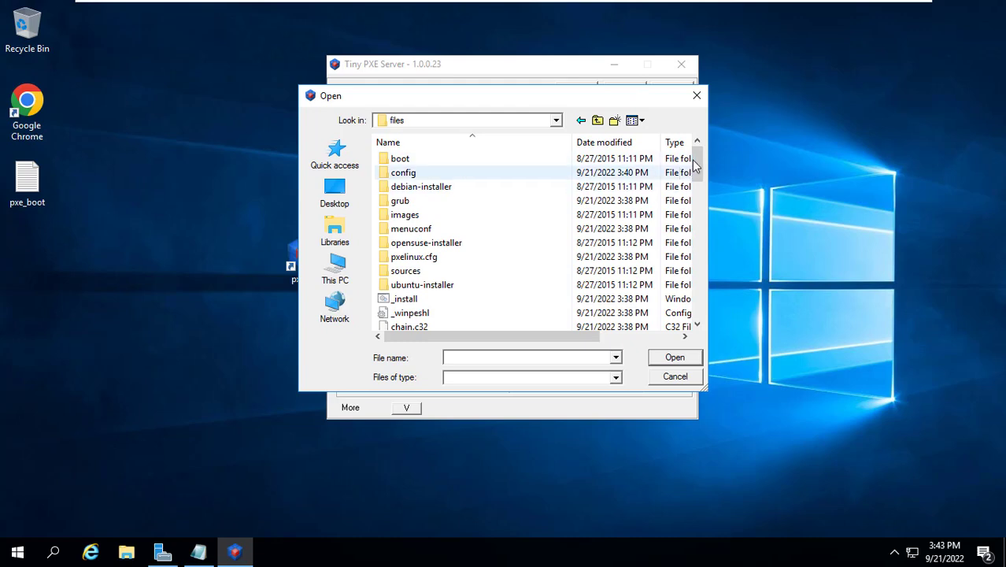
drag(697, 157, 698, 237)
click(449, 229)
click(454, 215)
scroll(453, 217, up, 1)
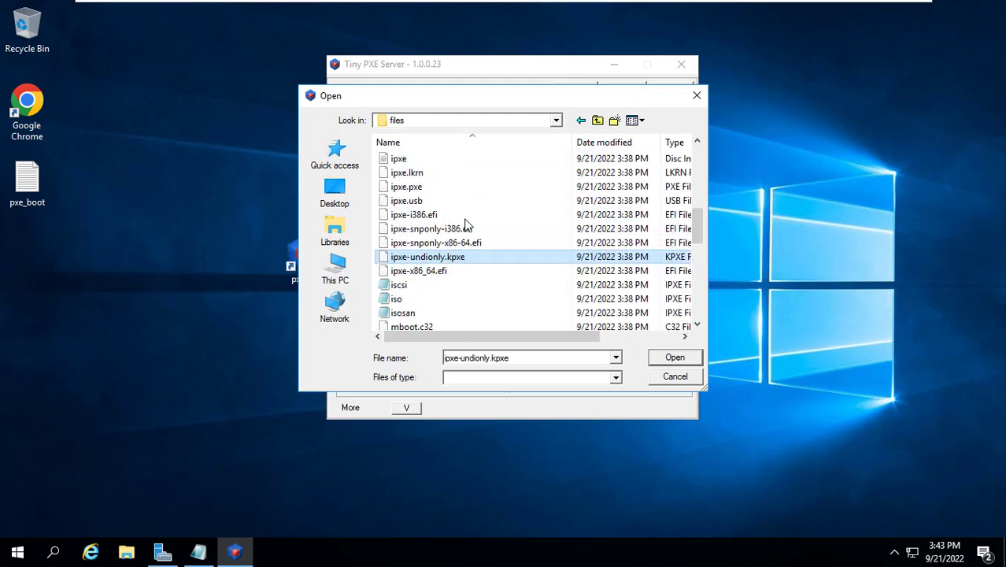
click(452, 196)
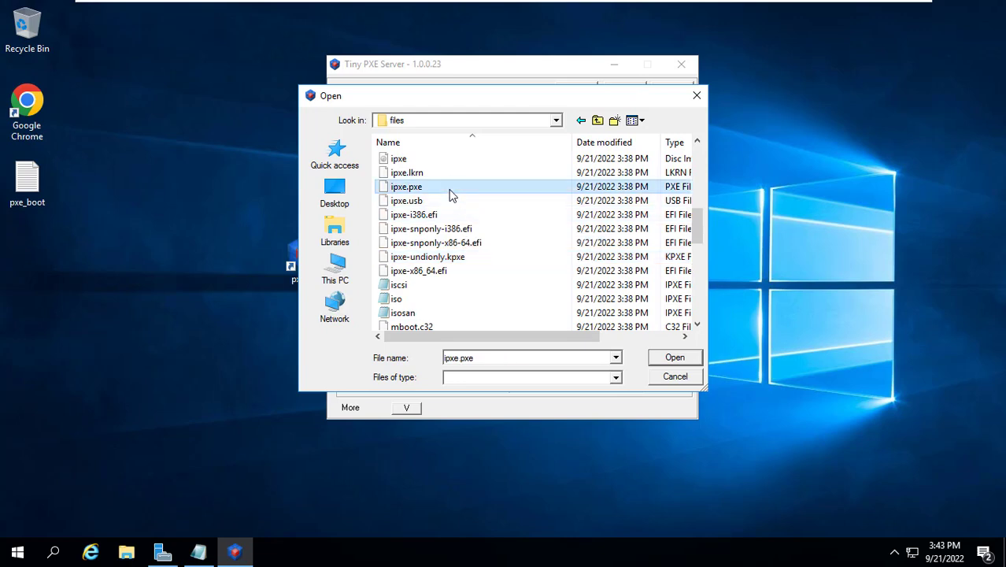
click(452, 260)
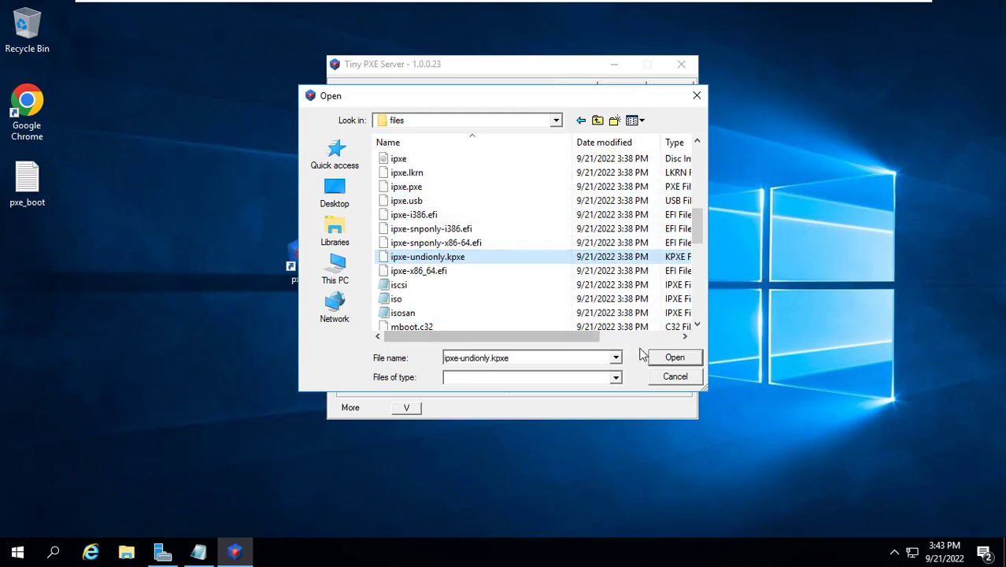
click(671, 358)
double_click(560, 367)
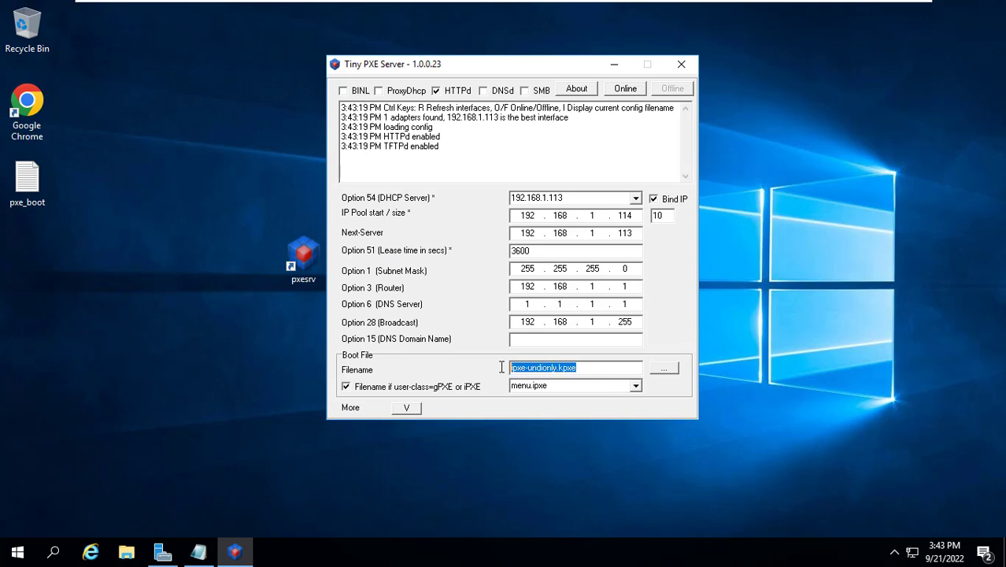
Step: Bring Tiny PXE Server online and watch its log for DHCP and TFTP activity
click(625, 89)
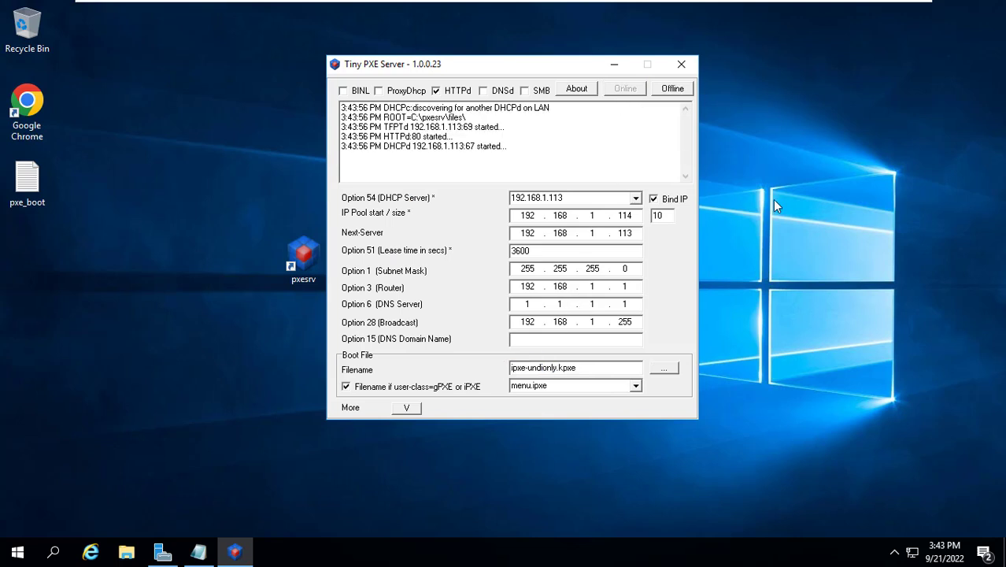
drag(549, 67, 347, 49)
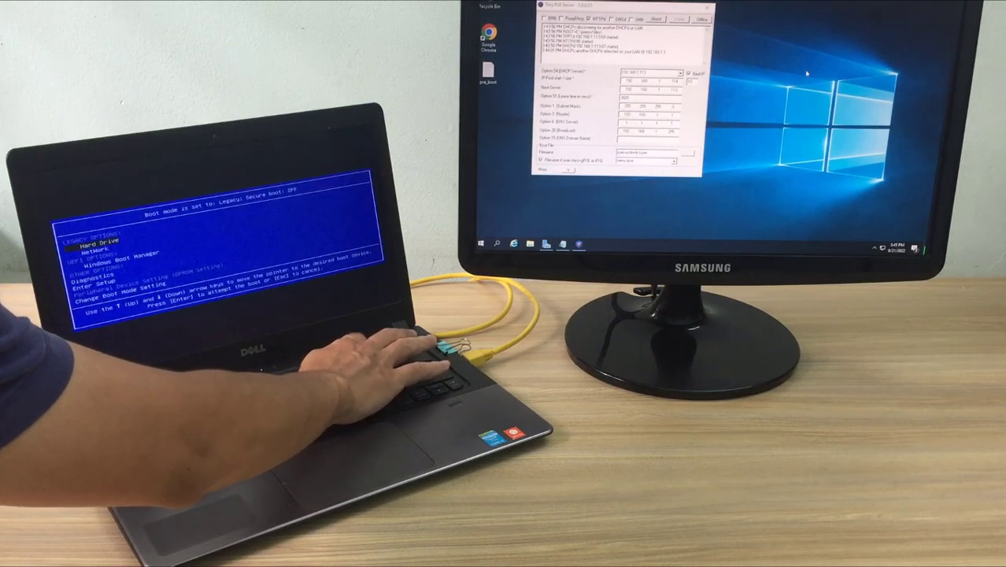
Step: Choose Network in the laptop's boot menu to PXE boot it
key(Down)
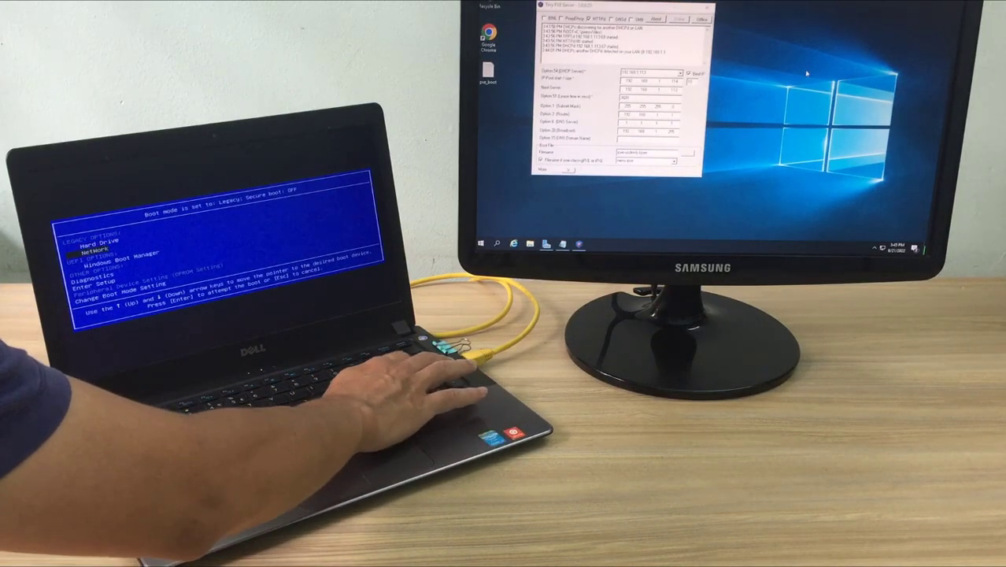
key(Return)
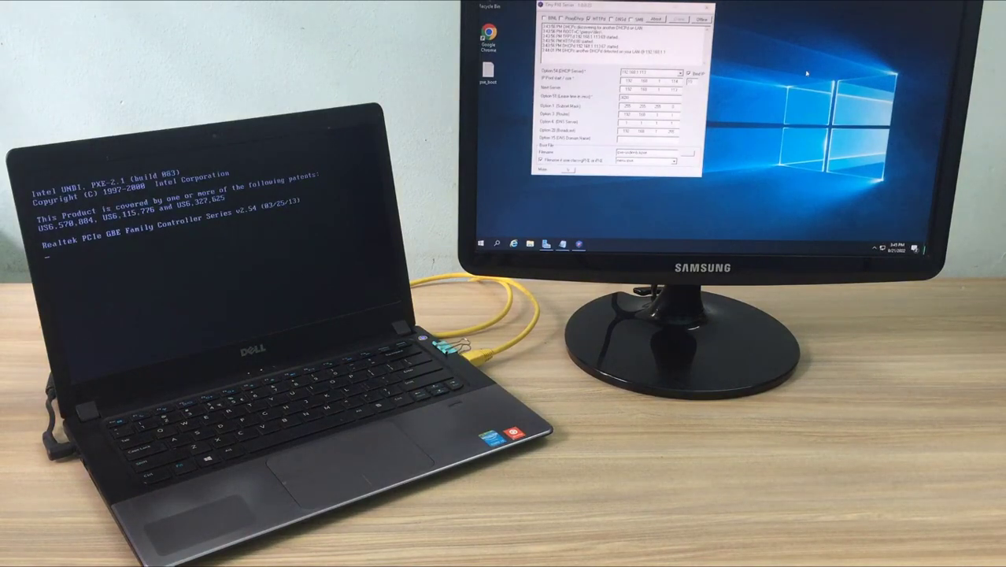